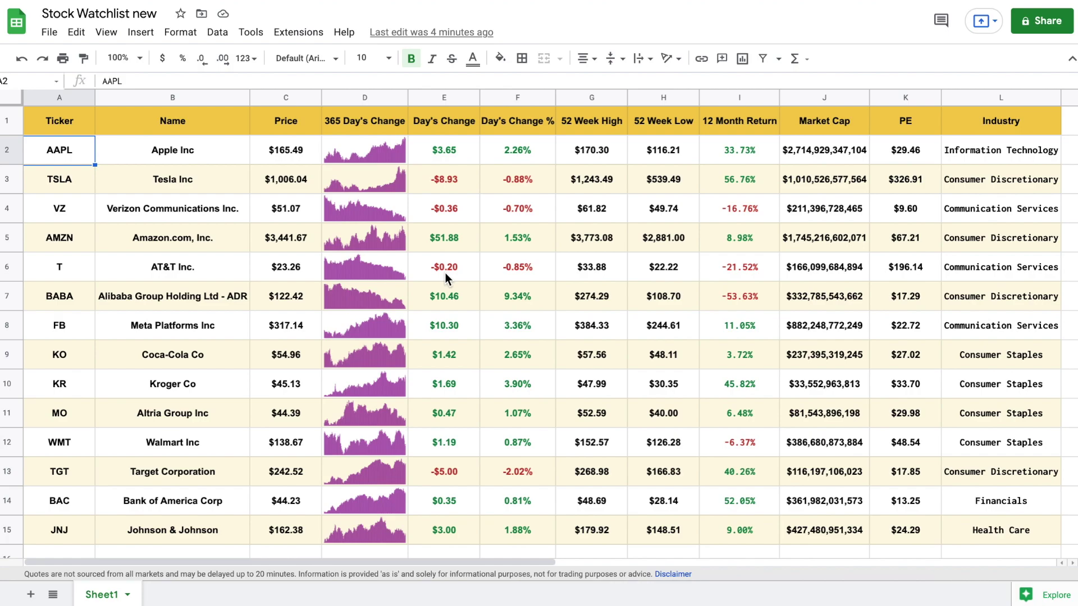
Replace the ticker in cell A2 of the finished watchlist with MMM
click(81, 122)
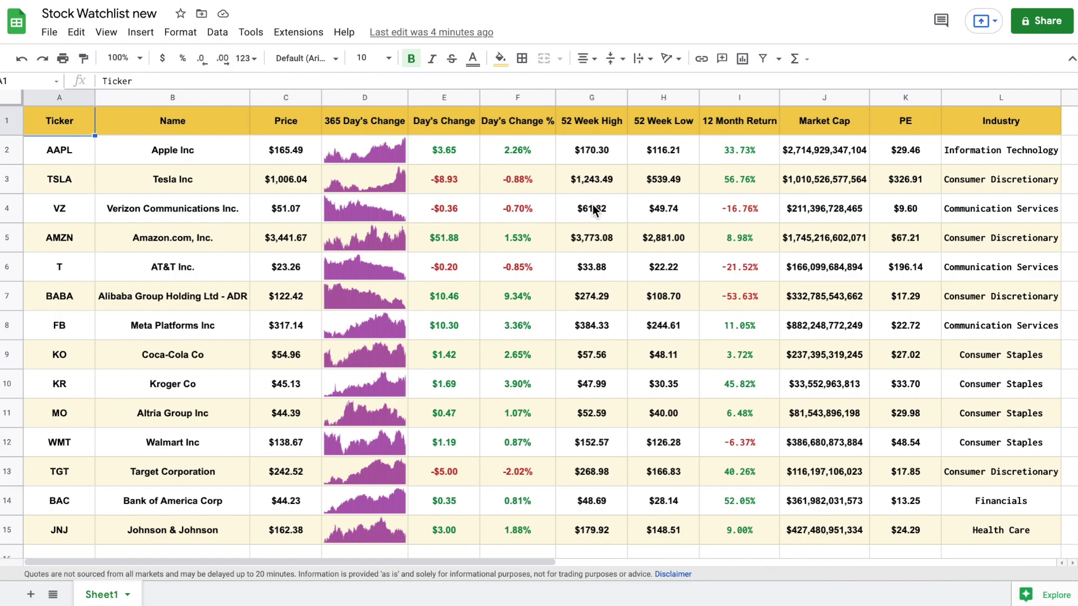
click(83, 161)
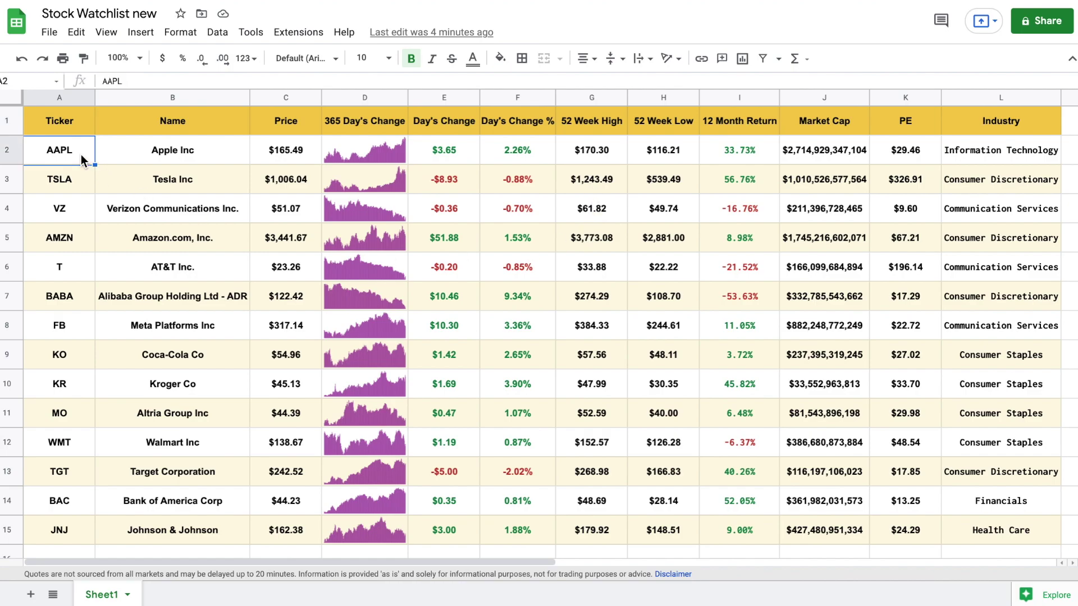
key(Delete)
text(MOMM)
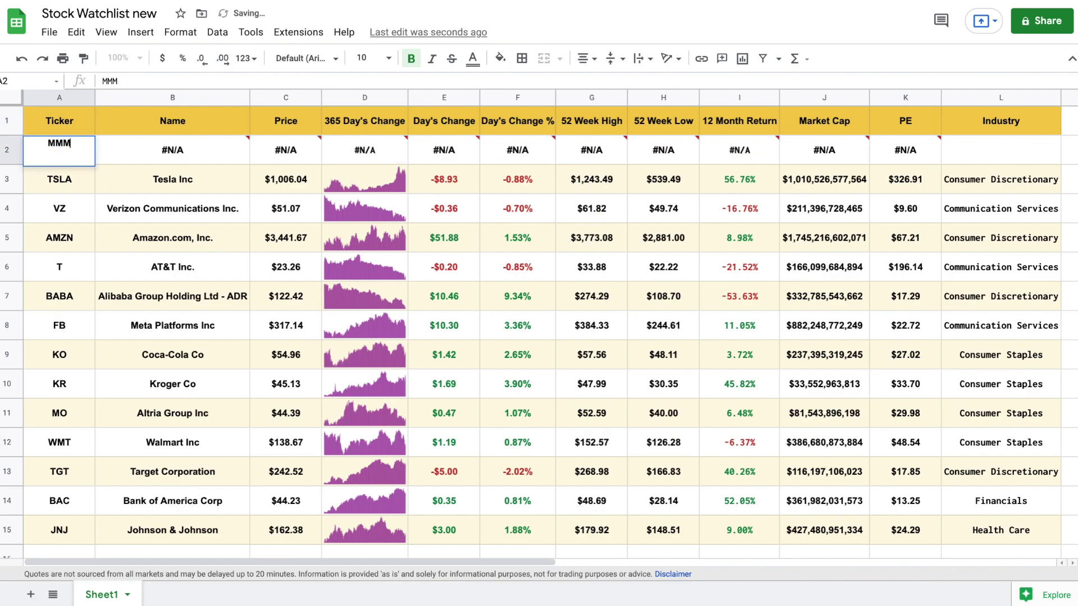
key(Return)
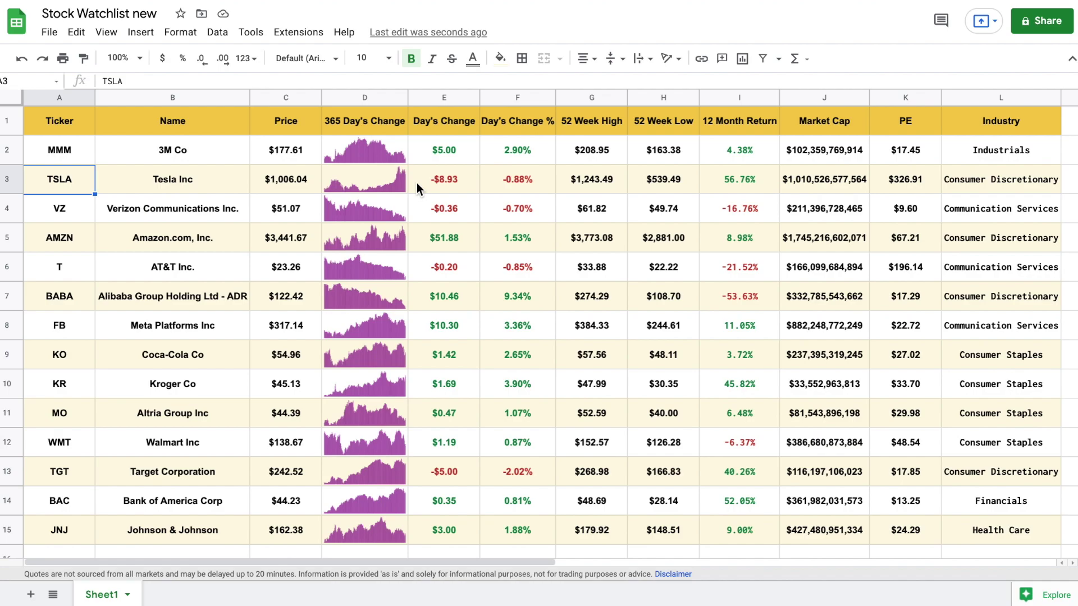
Change the price-chart column header in D1 to 500 Day's Change
click(360, 129)
key(Delete)
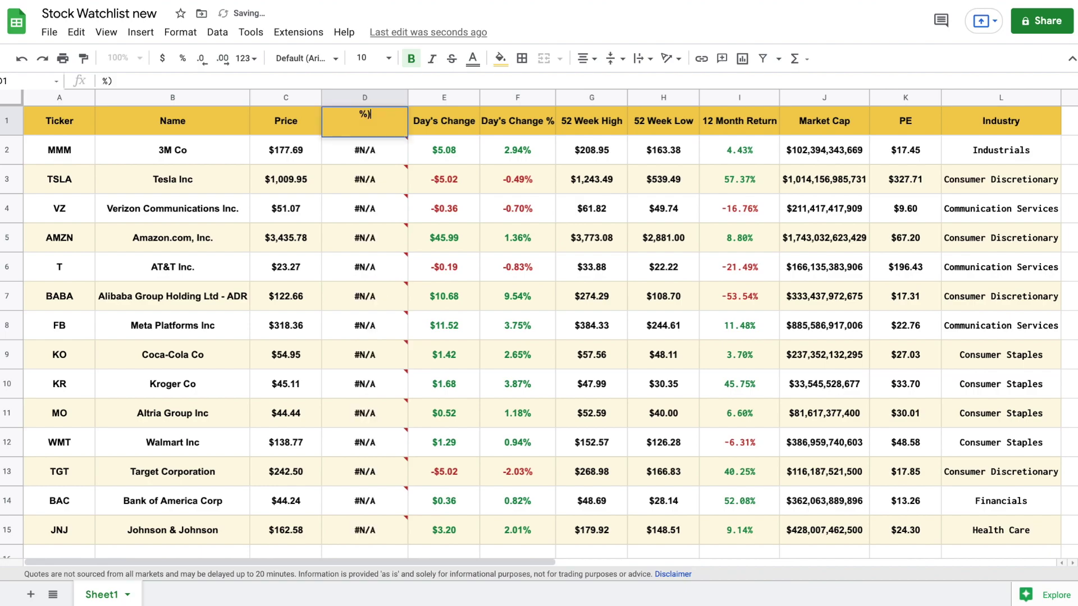
text(500 Day's Change)
key(Return)
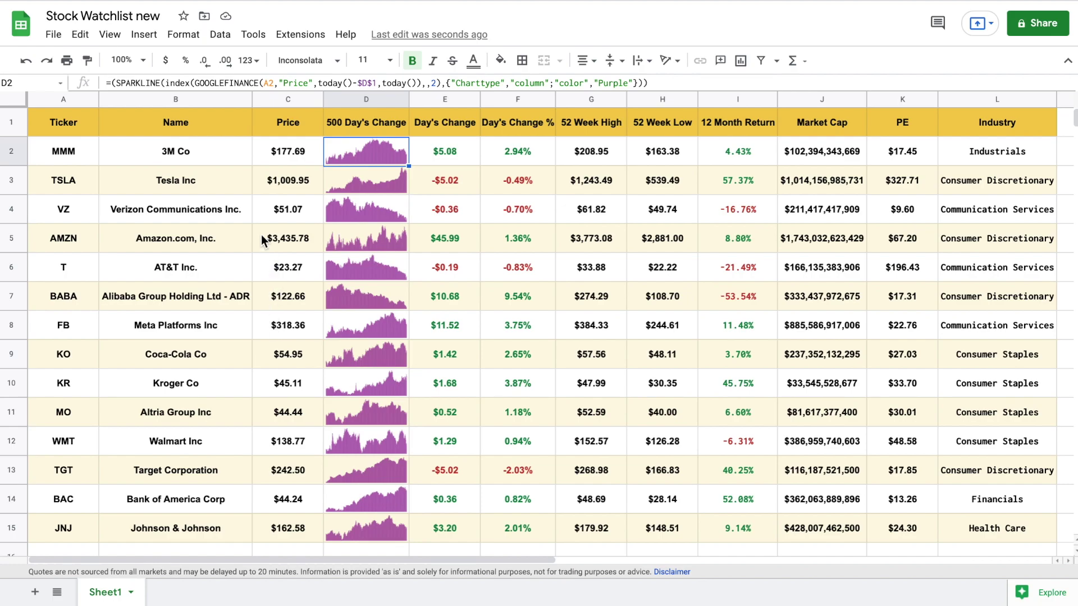
click(83, 157)
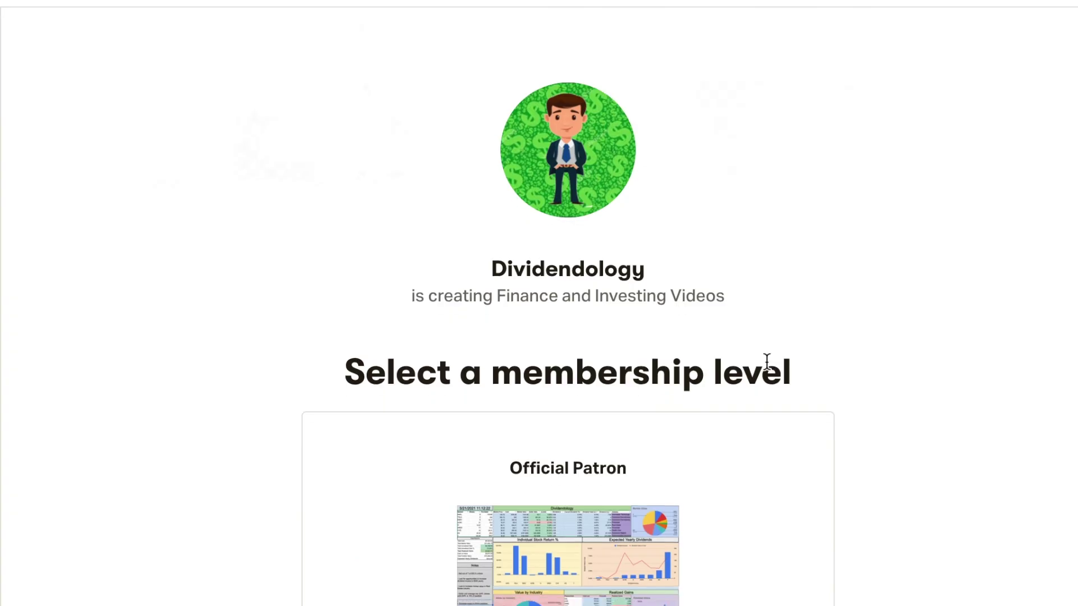
scroll(765, 366, down, 6)
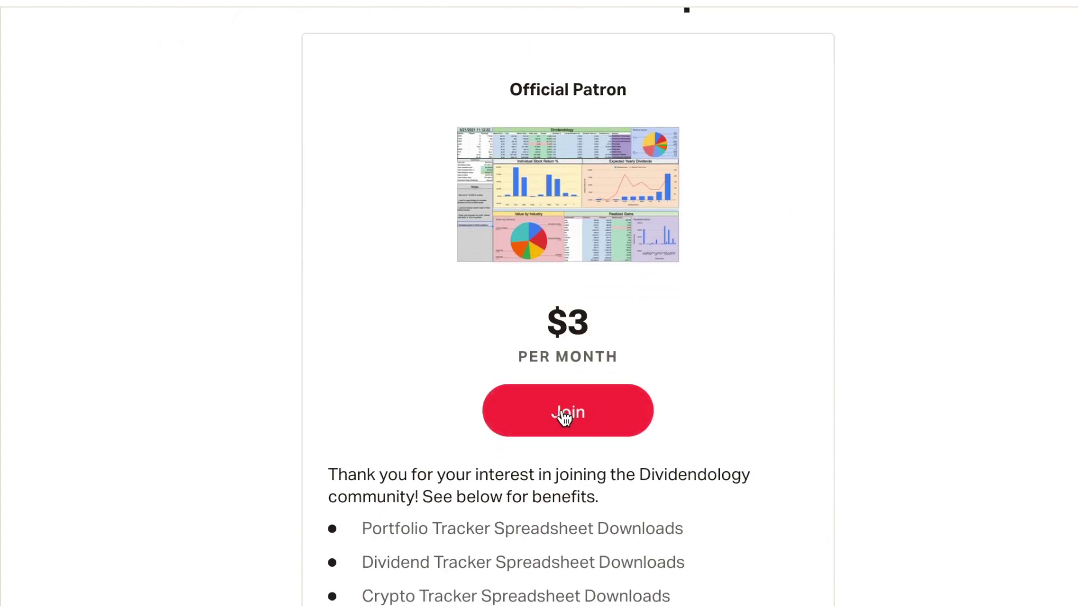
Name the new blank spreadsheet Stock Watchlist
text(Sto)
text(ck Watc)
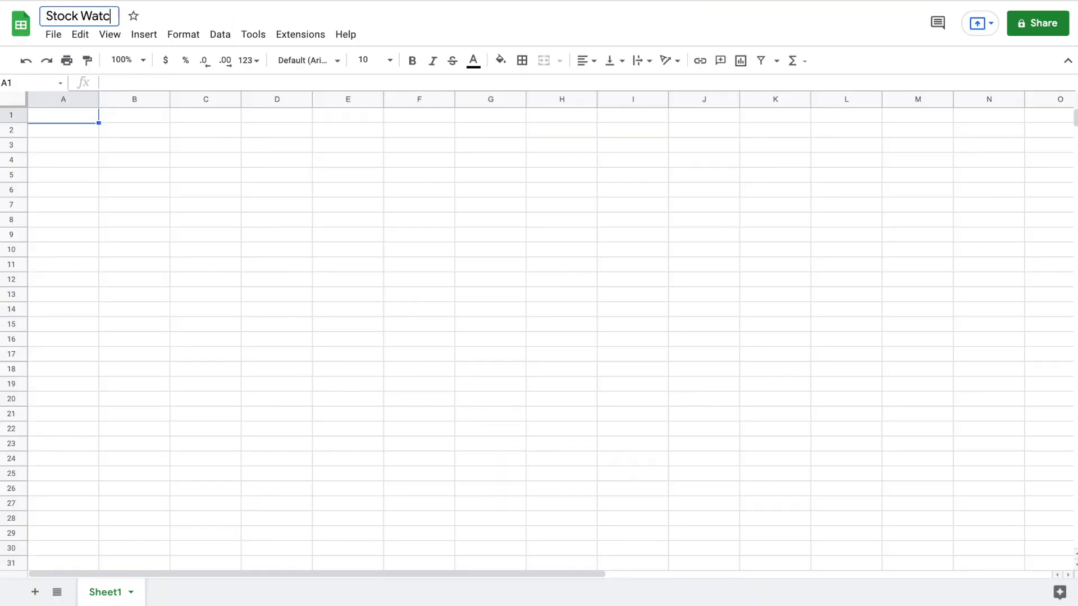
text(hlist)
key(Return)
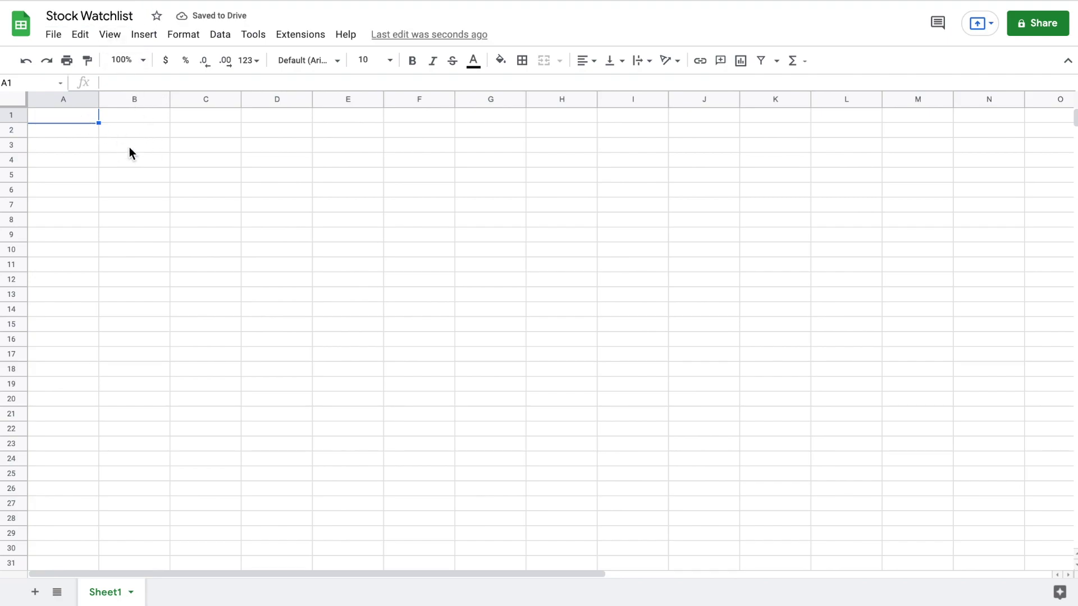
Enter the headers Ticker, Name and Price in A1:C1 and the first ticker, AAPL, in A2
text(Ticker)
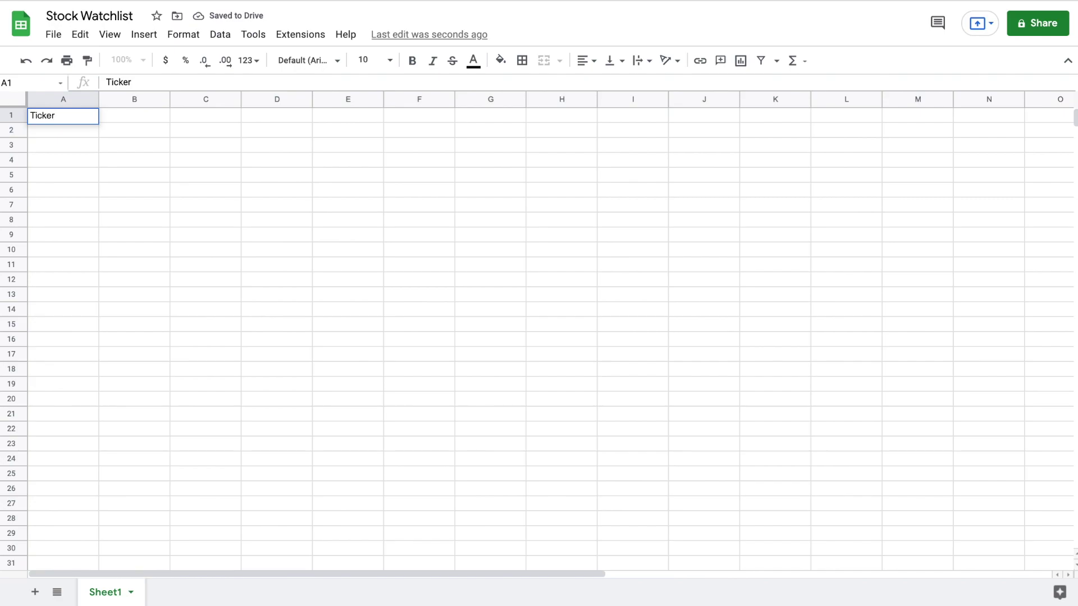
key(Tab)
text(Name)
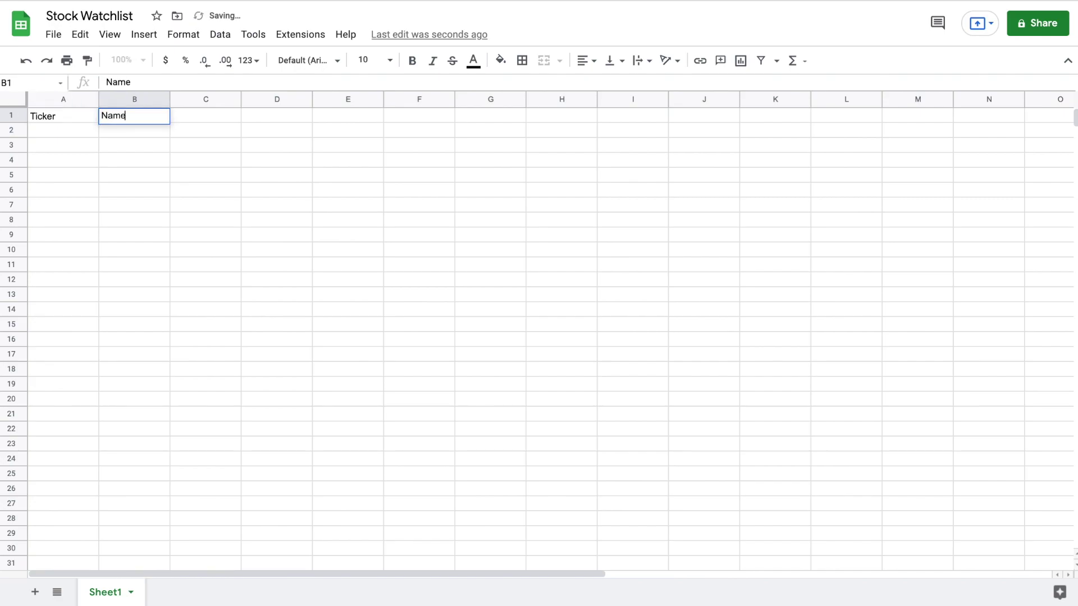
key(Tab)
text(Price)
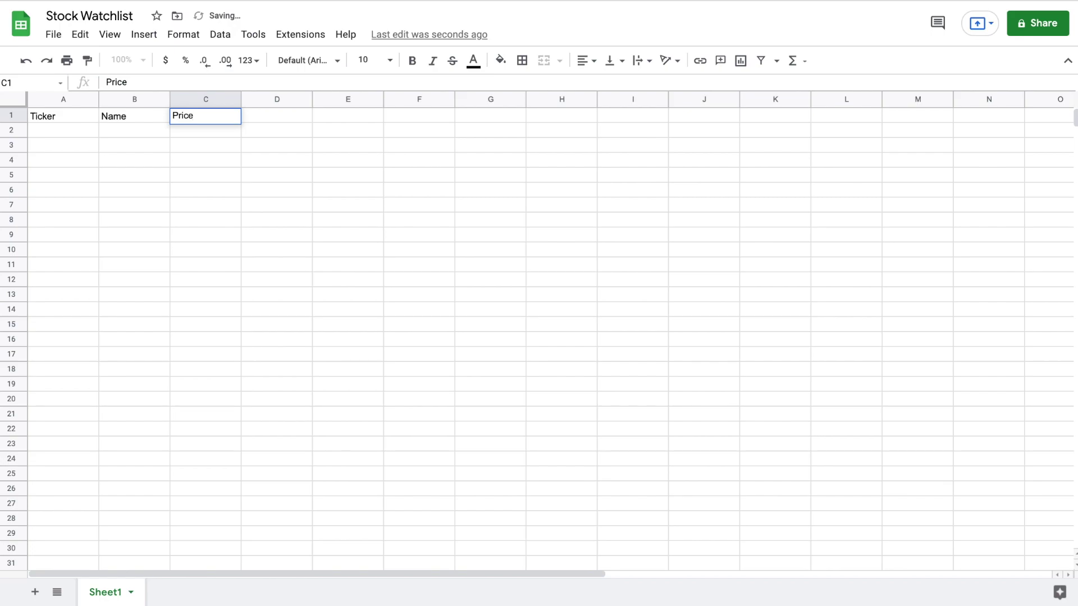
key(Return)
click(65, 130)
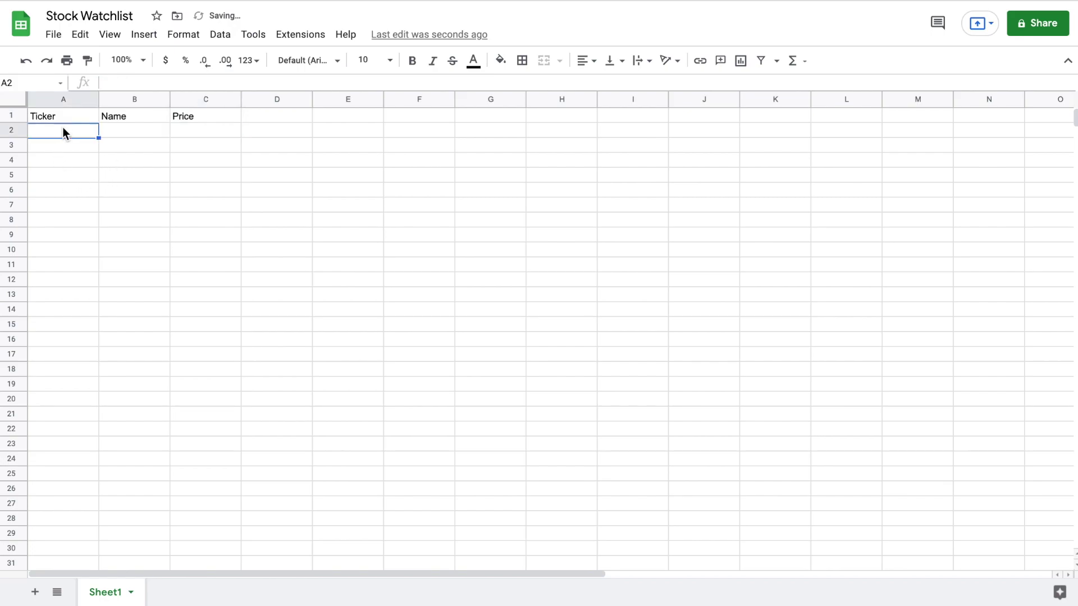
text(AAPL)
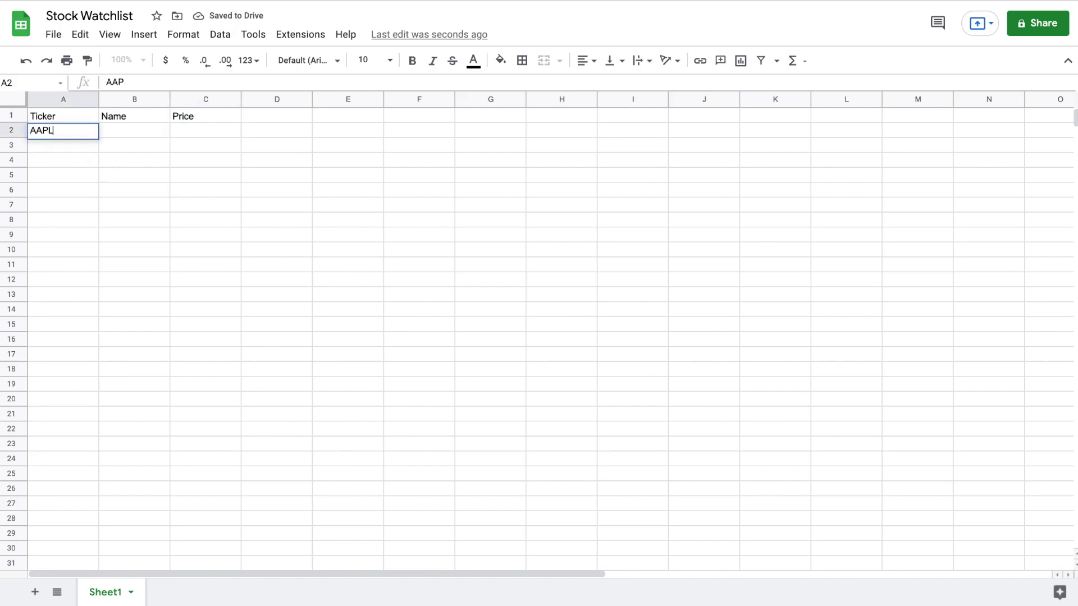
Fetch the company name in B2 with the formula =GOOGLEFINANCE(A2,"name")
click(137, 130)
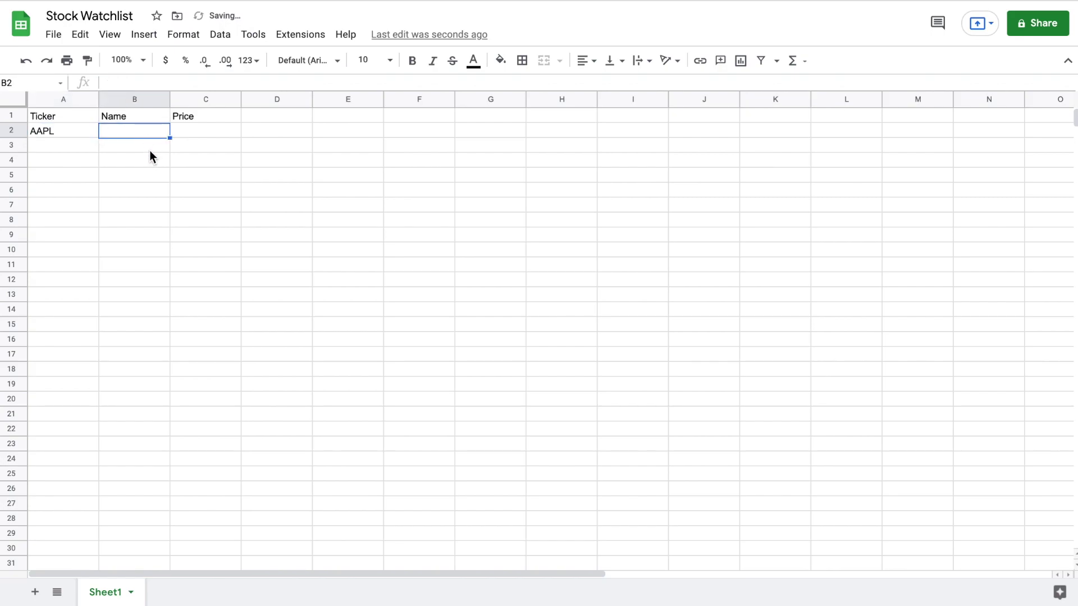
text(=goo)
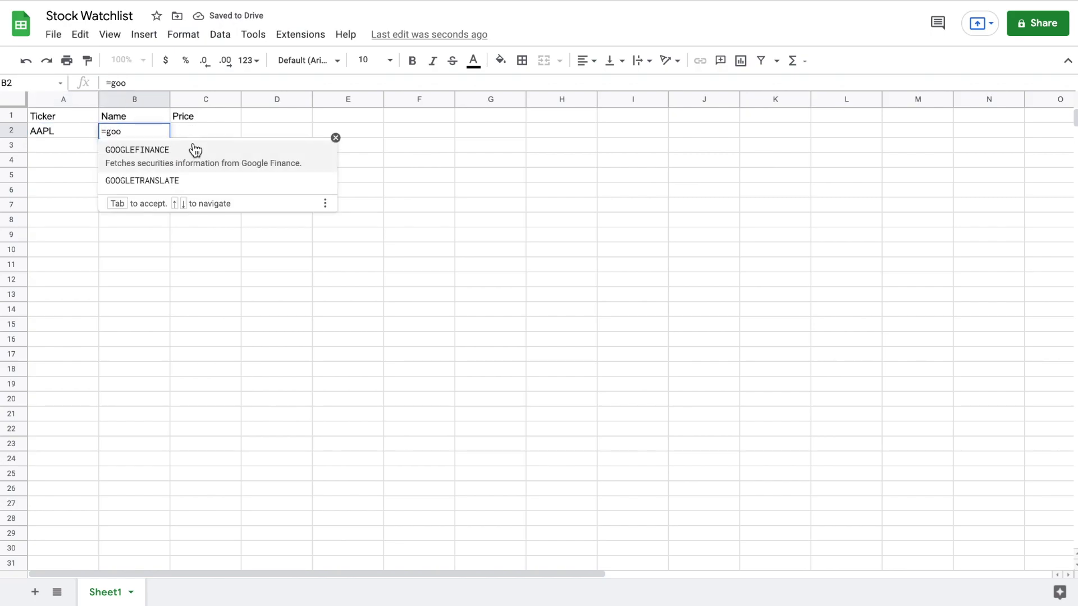
click(143, 157)
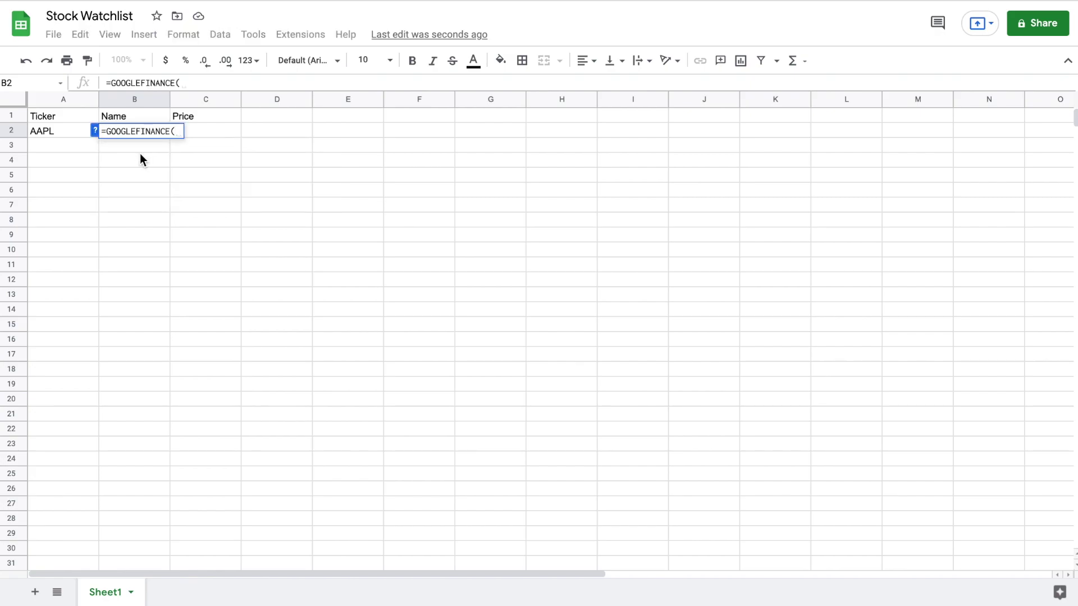
click(63, 133)
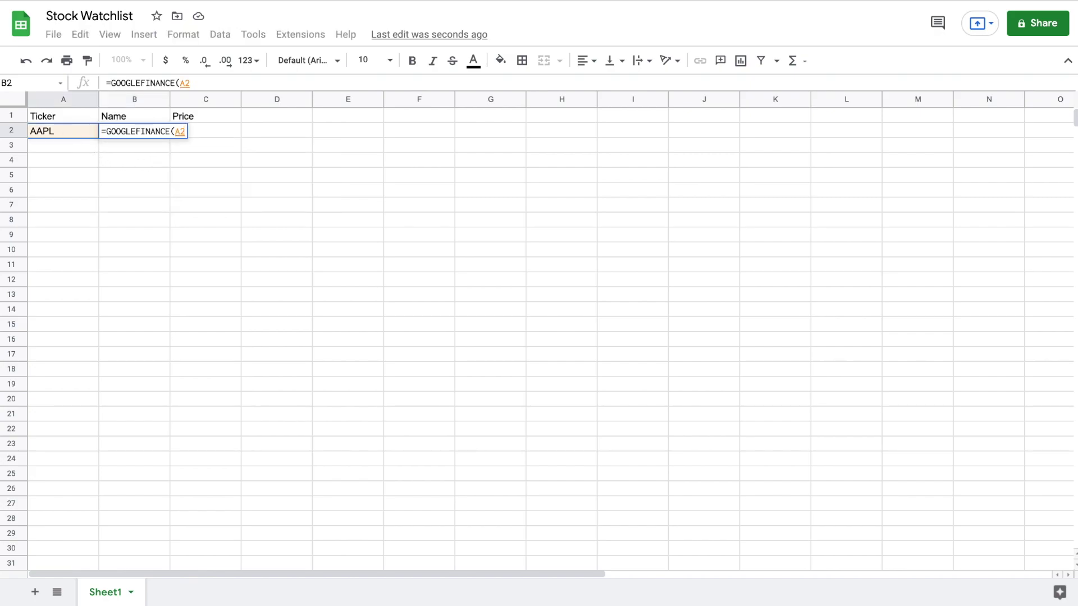
text(,"name"))
key(Return)
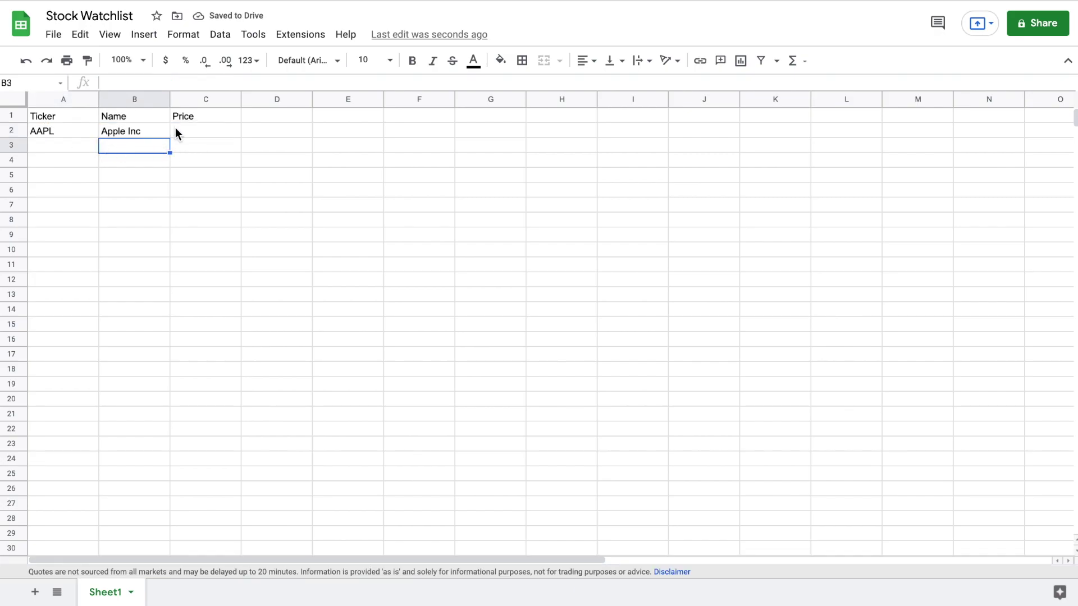
Fetch the stock's price in C2 with the formula =GOOGLEFINANCE(A2,"price")
click(194, 129)
text(=goog)
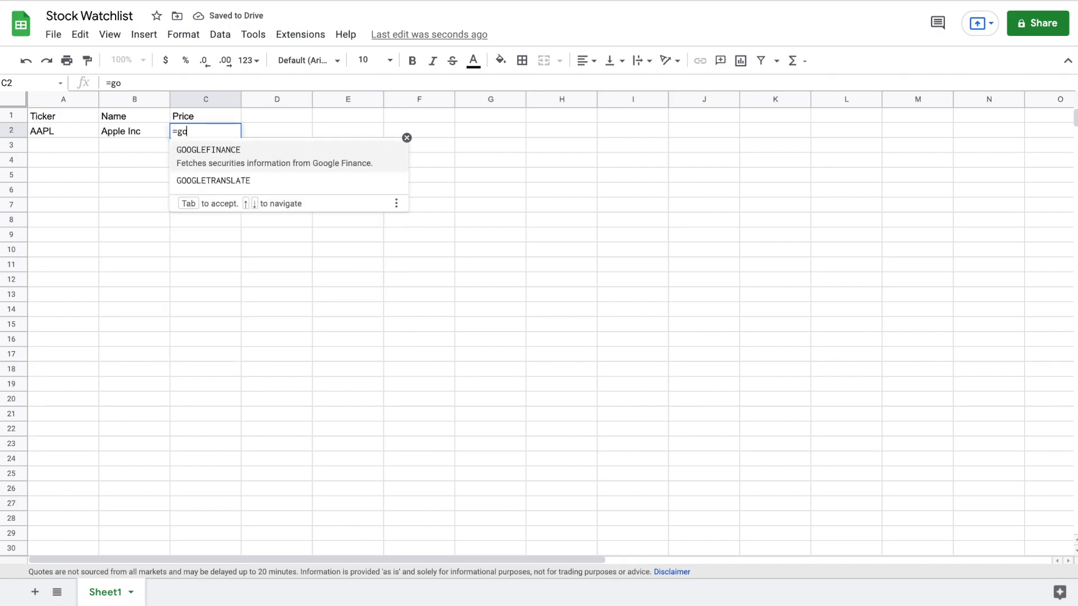
click(248, 152)
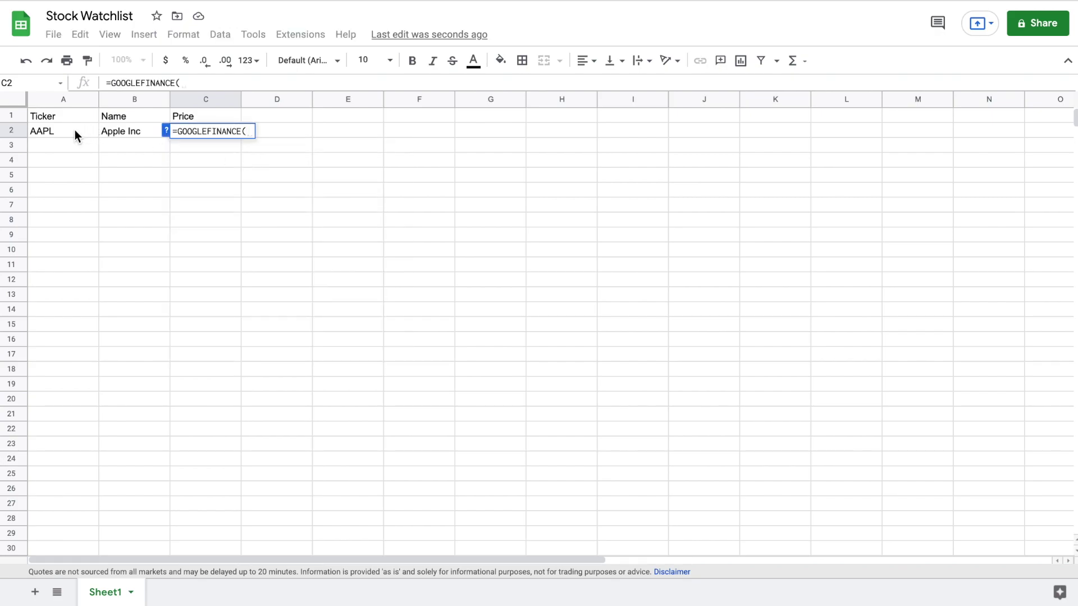
click(75, 130)
text(,"price)
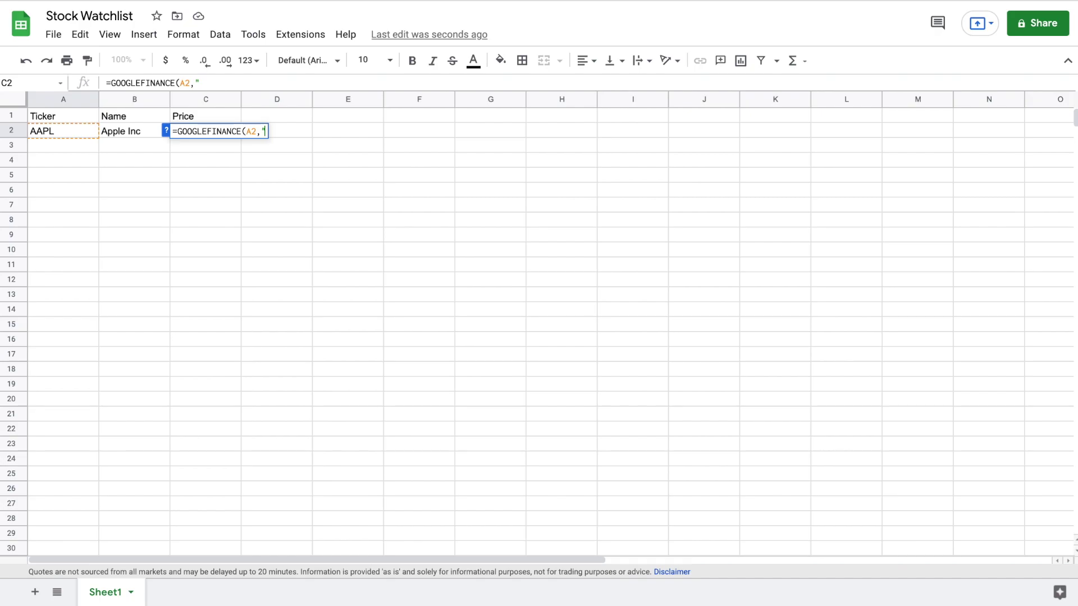
text("))
key(Return)
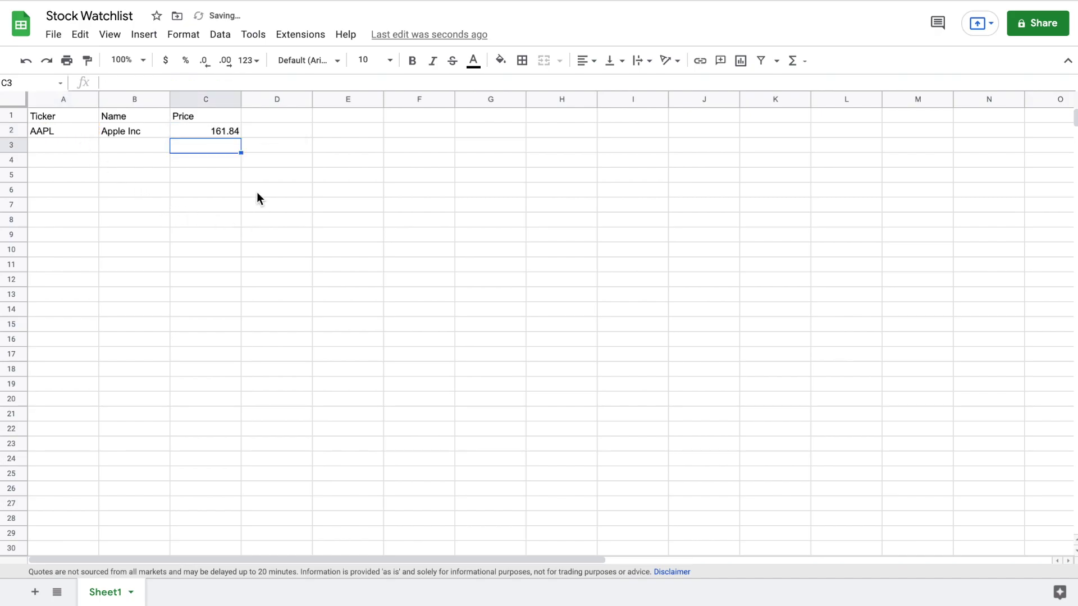
click(227, 132)
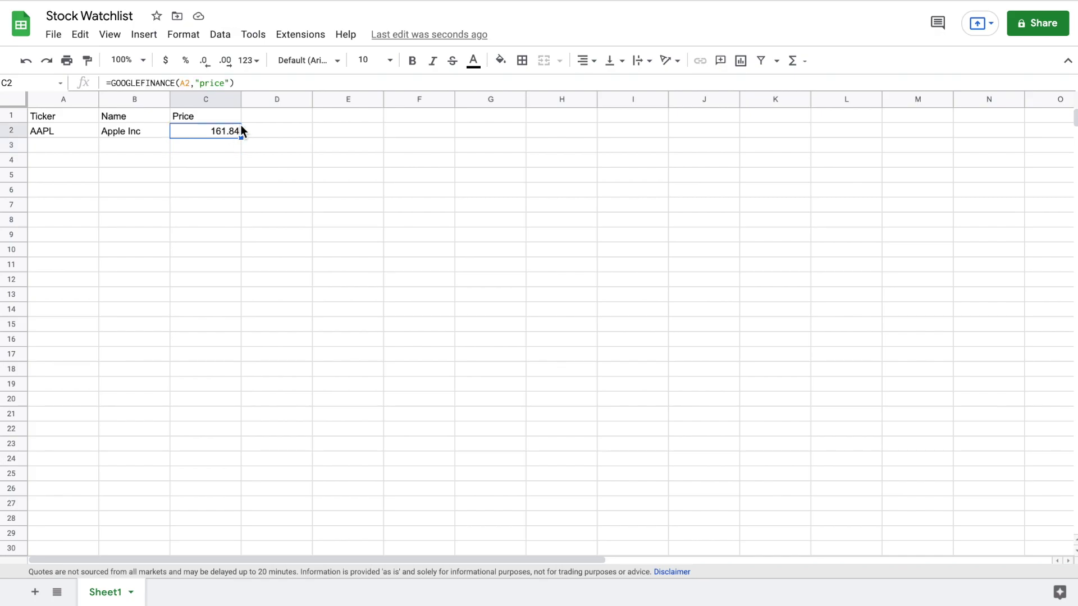
Add the header 365 Day's Change in D1
click(277, 113)
text(365 Day's Change)
key(Return)
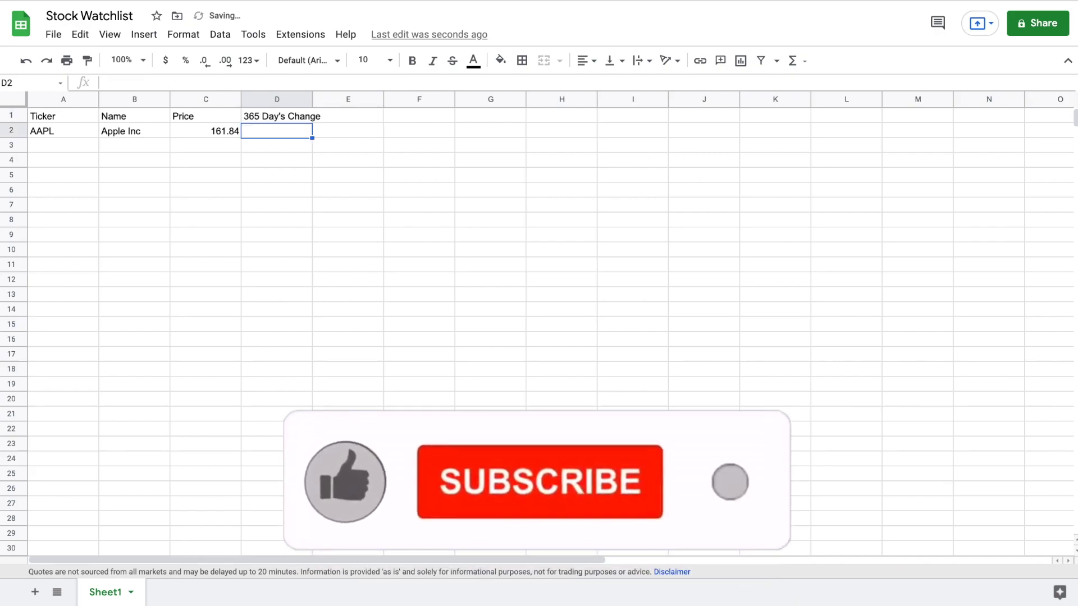
Chart the stock's price in D2 with =SPARKLINE(GOOGLEFINANCE(A2,"price",today()-364,today())) and widen column D to fit its header
text(=spa)
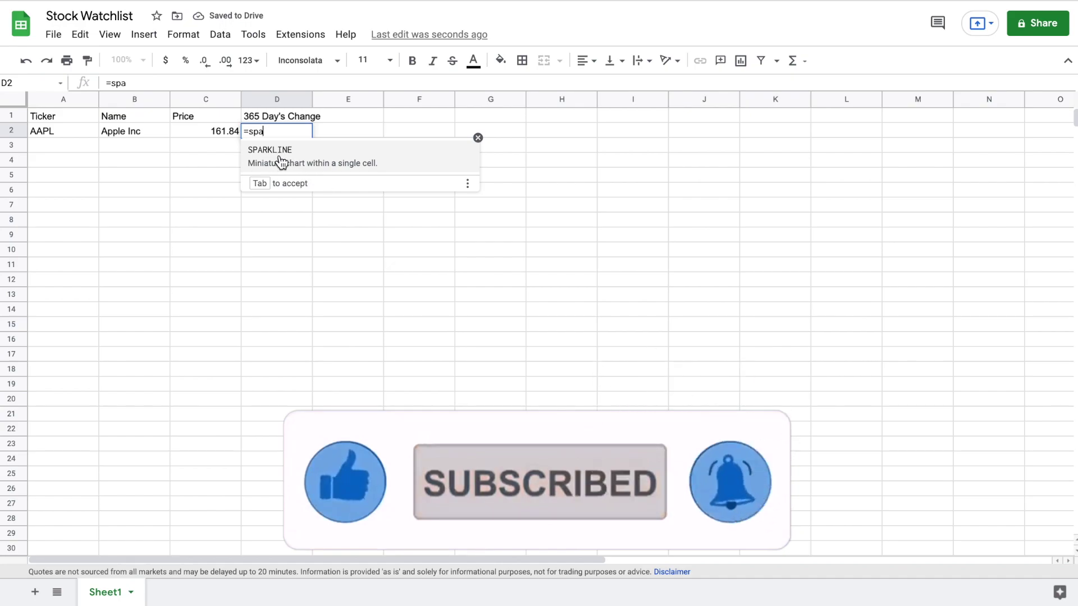
click(280, 161)
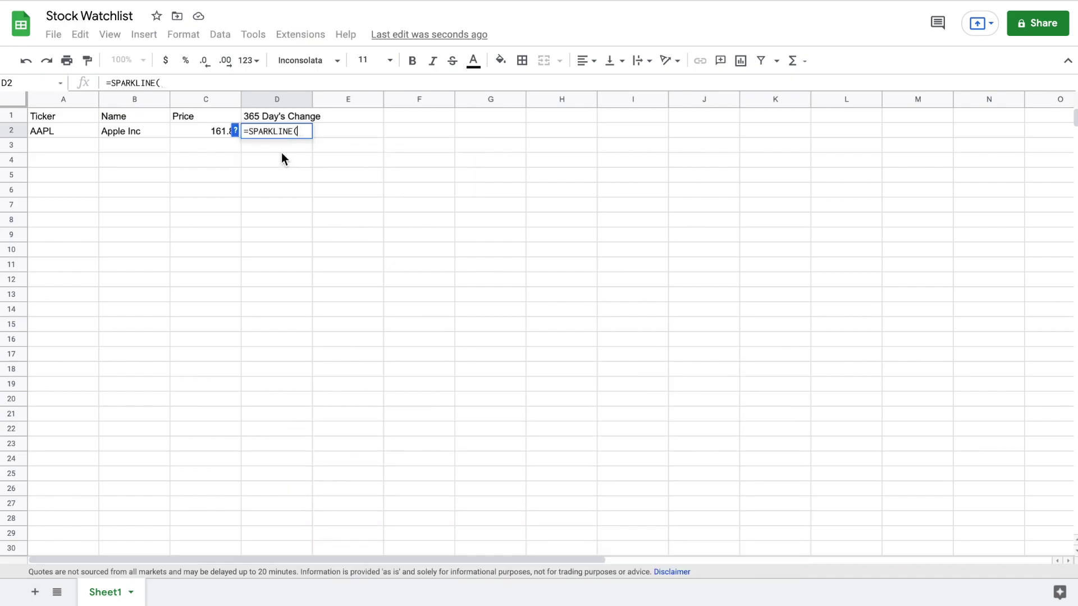
text(go)
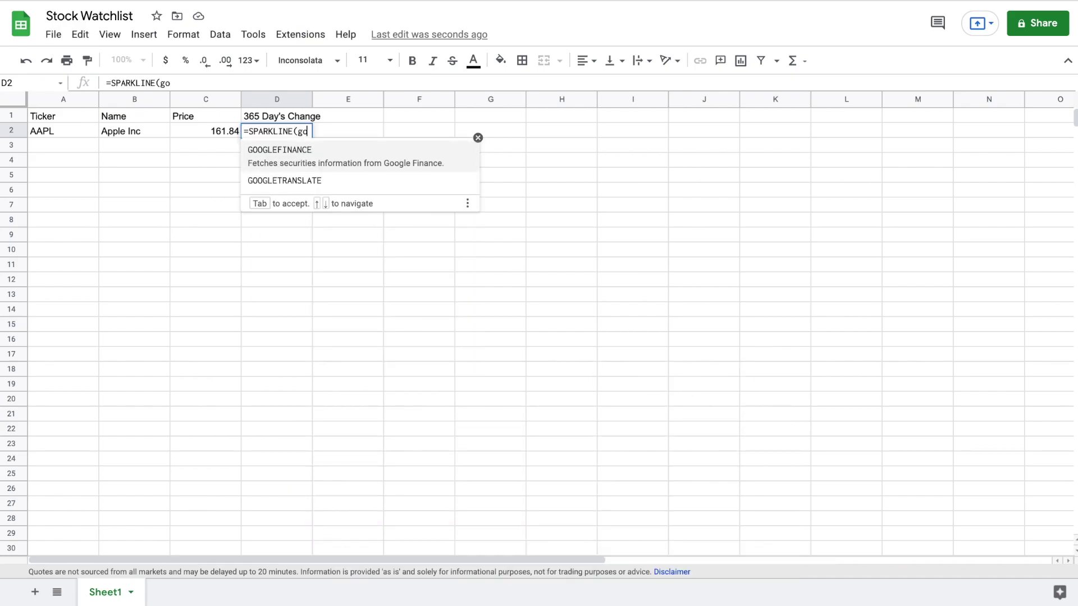
click(287, 151)
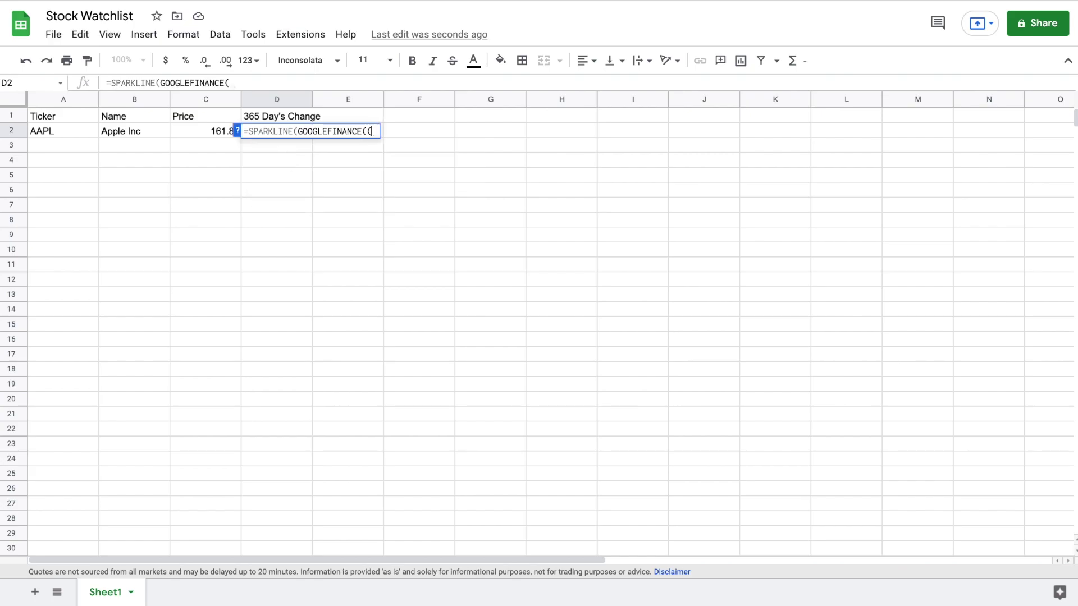
click(75, 130)
text(,)
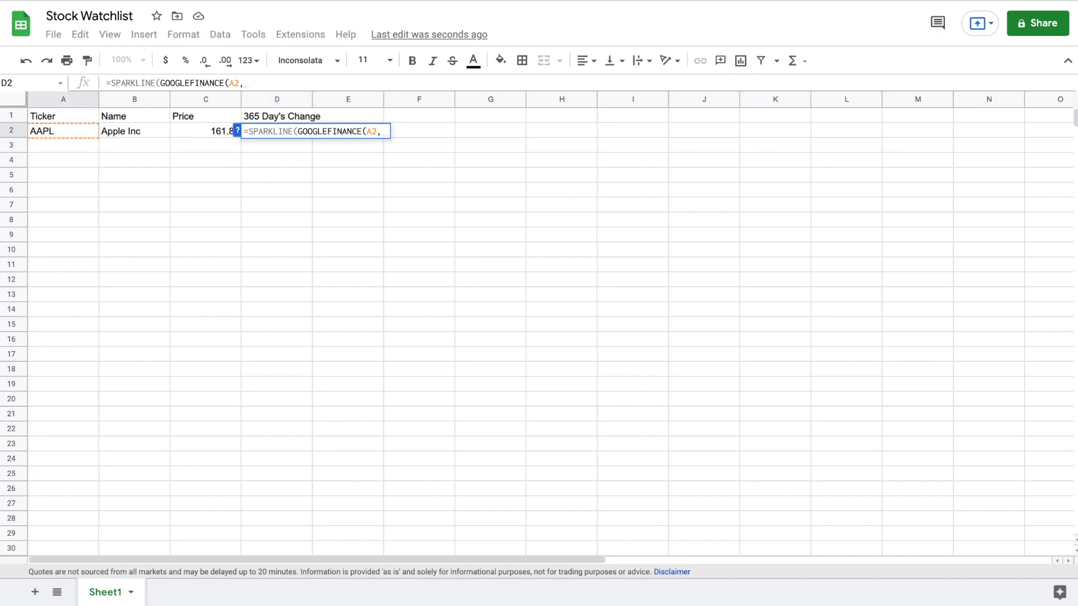
text("p)
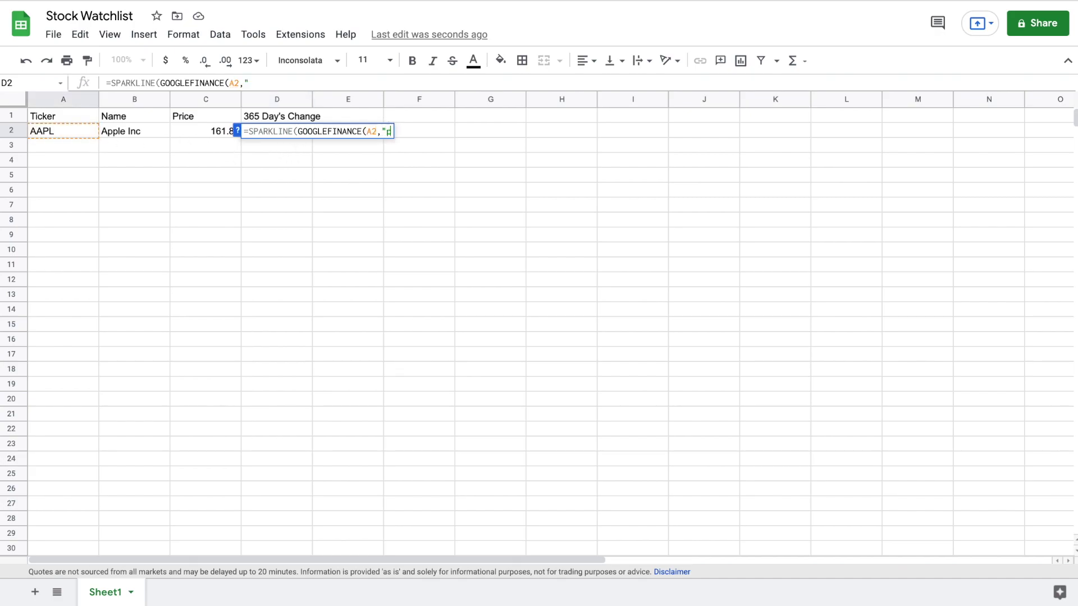
text(rice")
text(,toda)
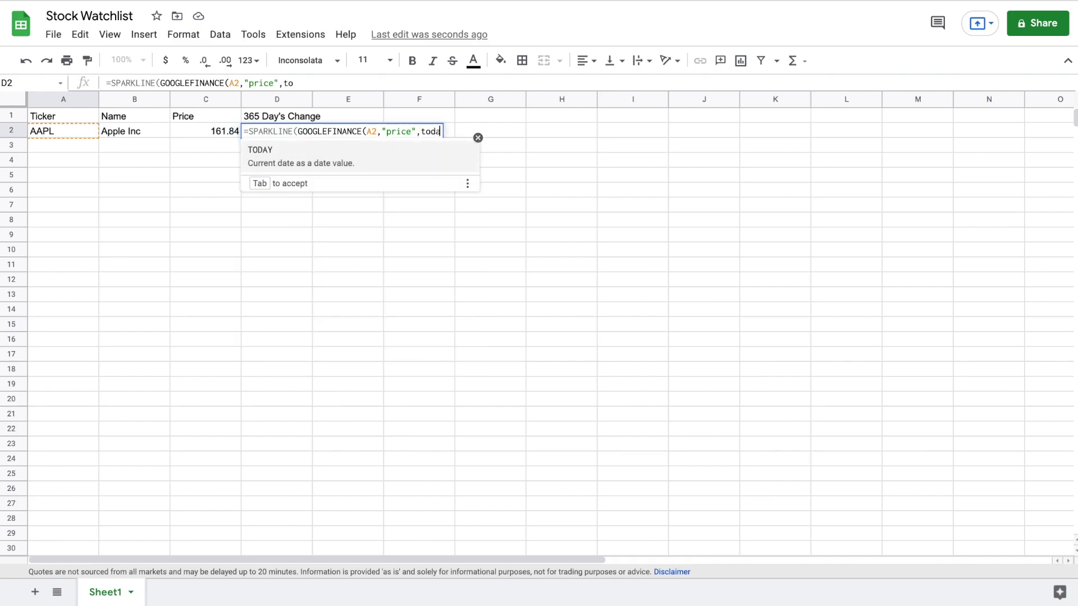
text(y())
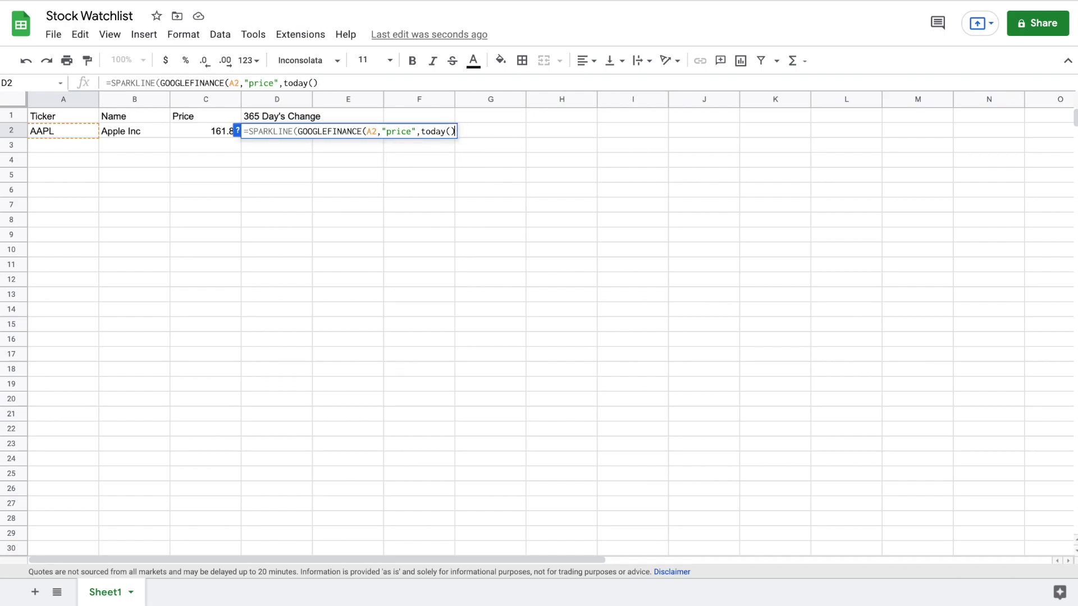
text(-364,today)
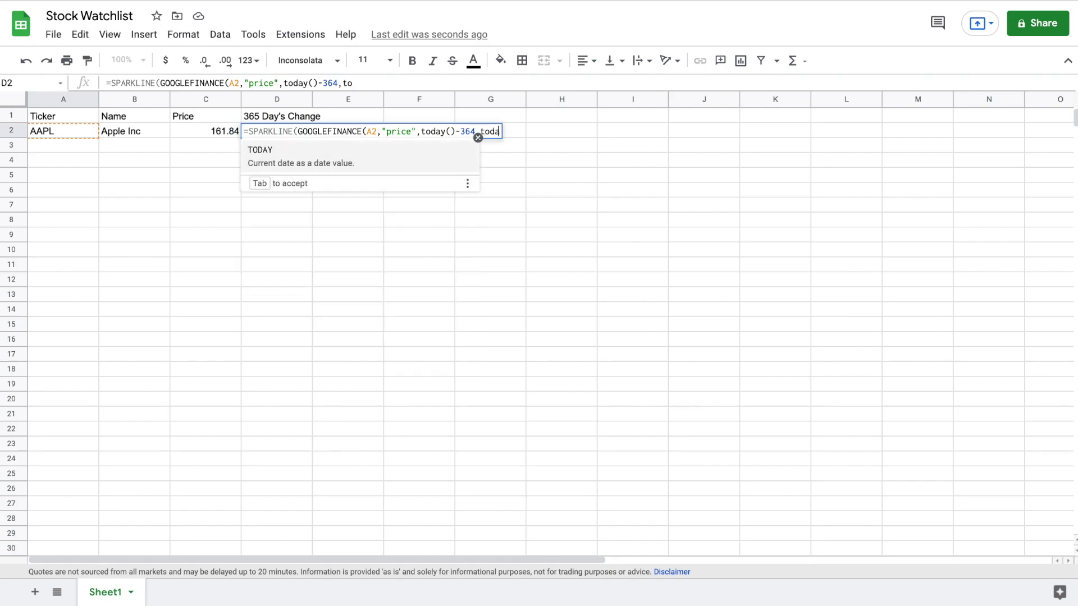
text(()))
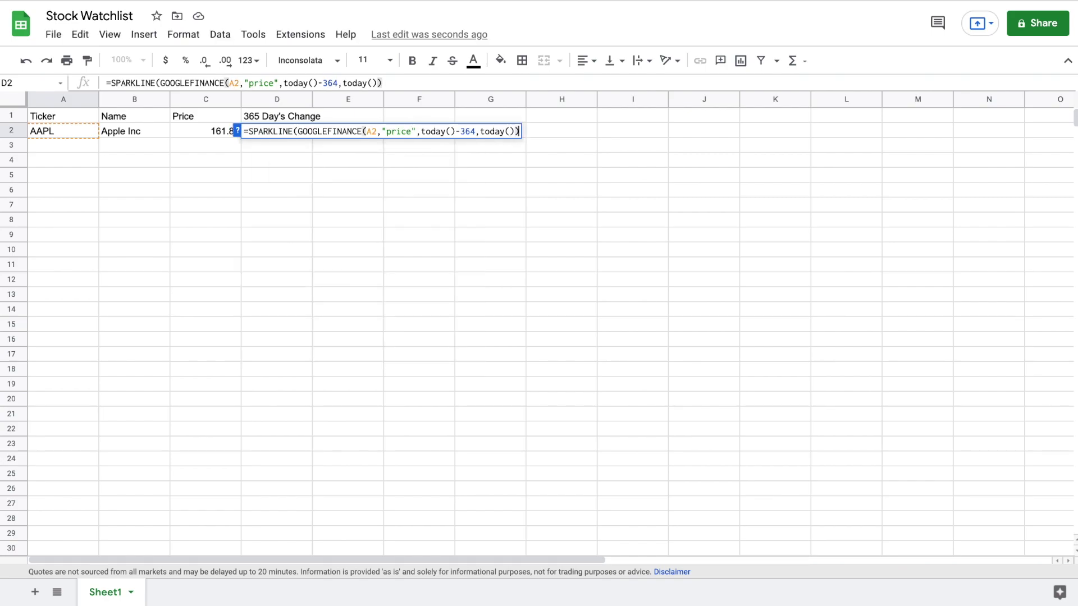
key(Return)
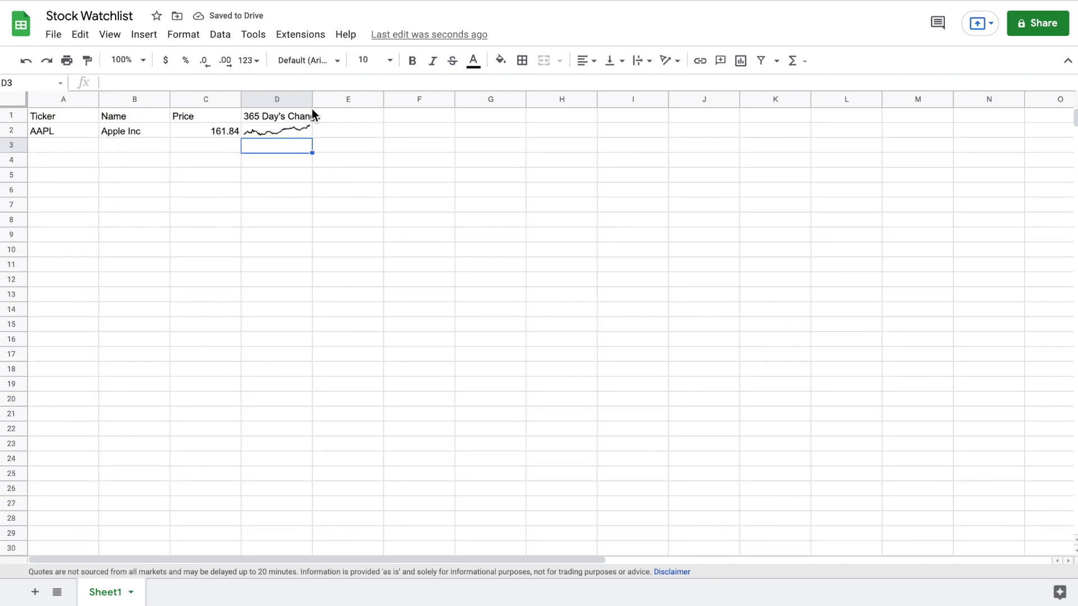
drag(313, 99, 325, 100)
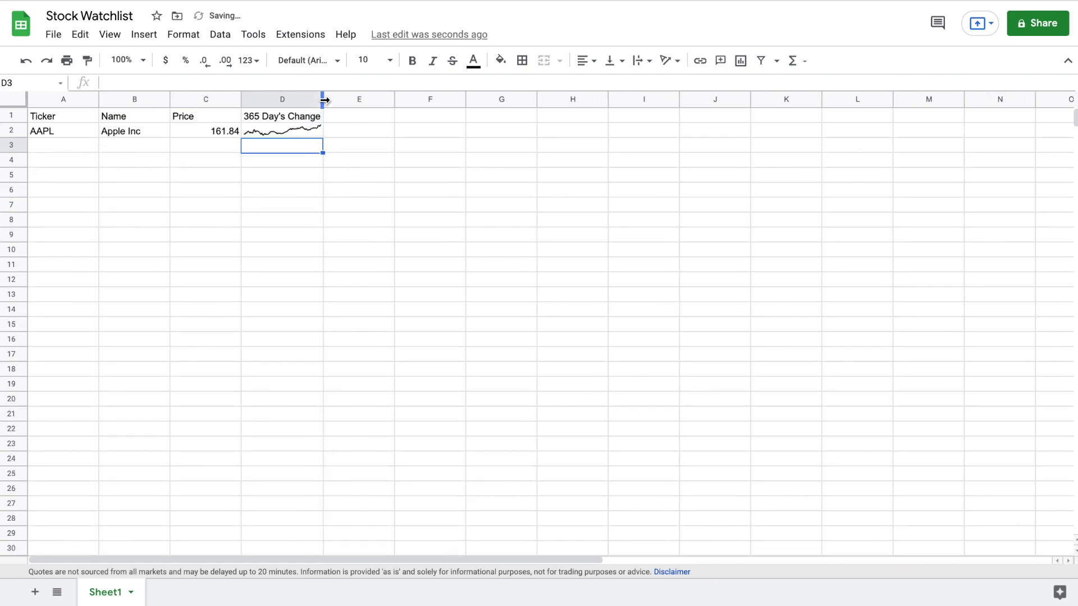
Wrap the GOOGLEFINANCE call in D2's sparkline formula in index(…,,2) so that only the second column is charted
click(300, 132)
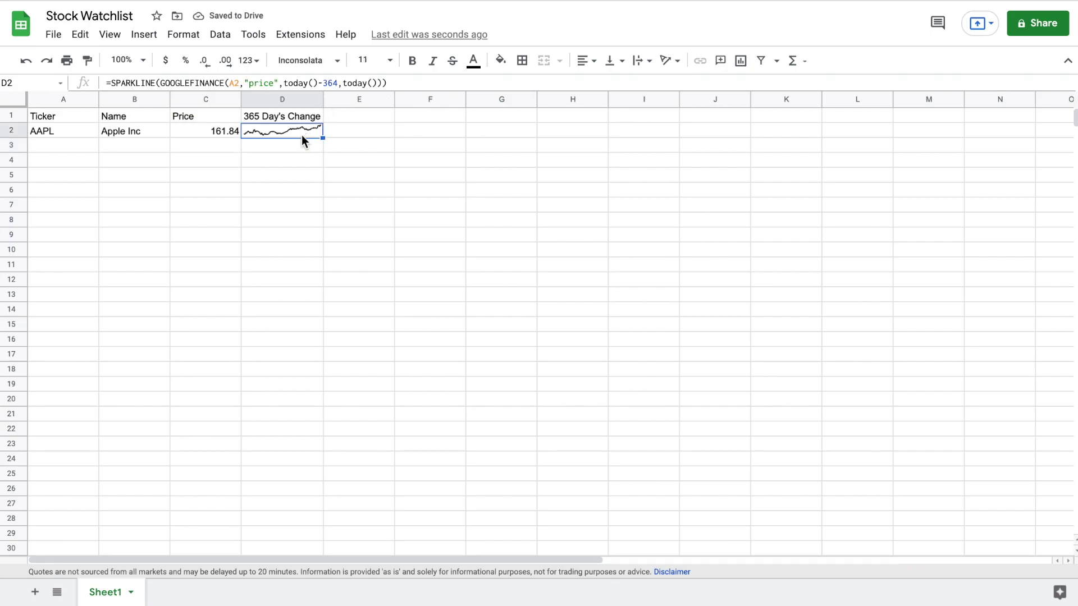
click(159, 83)
text(index)
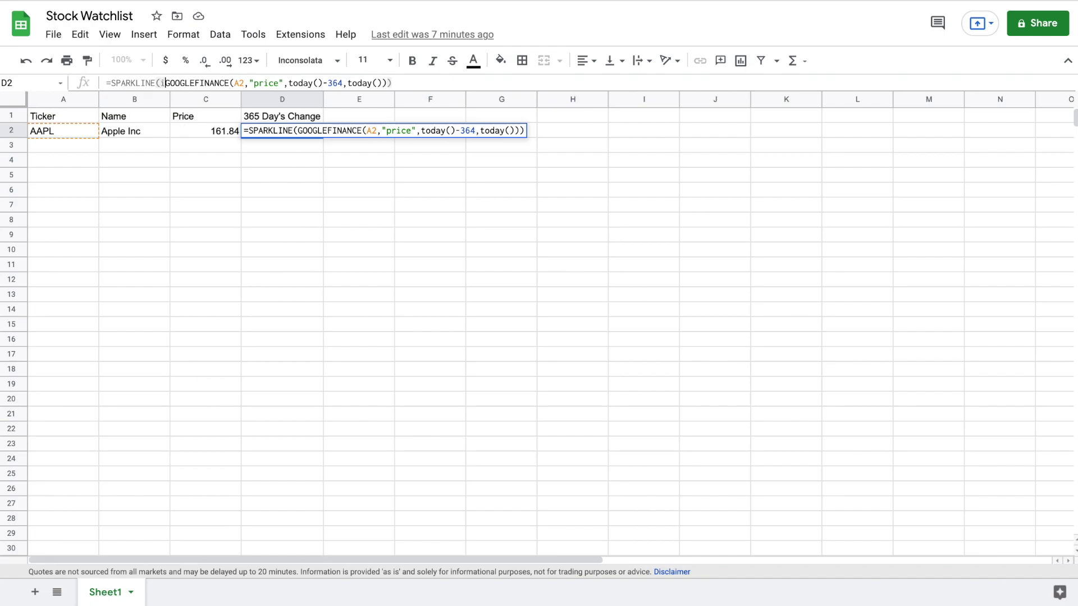
text(()
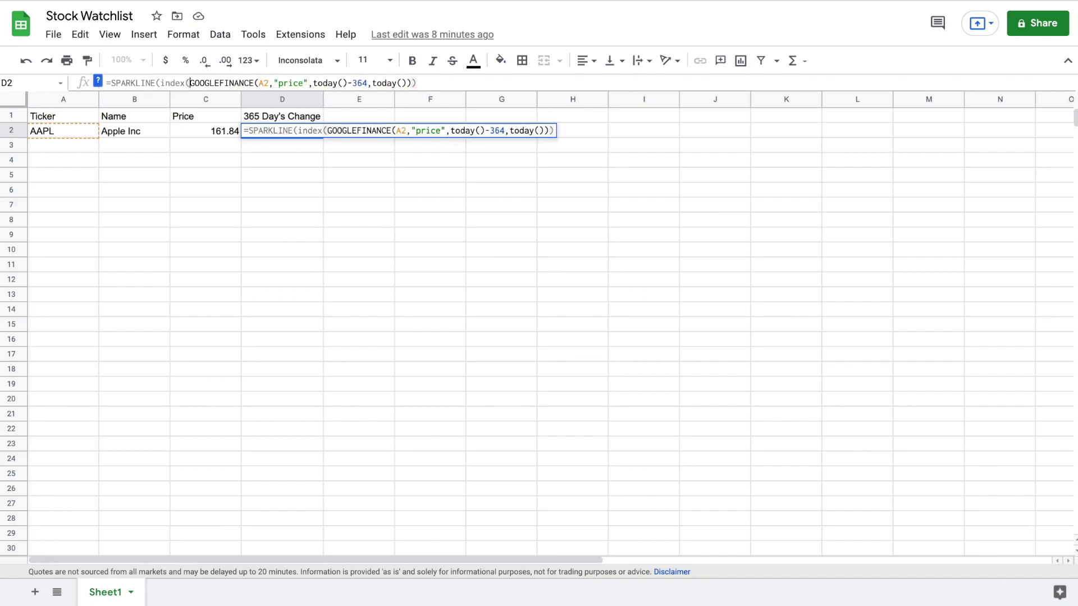
click(419, 83)
key(BackSpace)
text(,,)
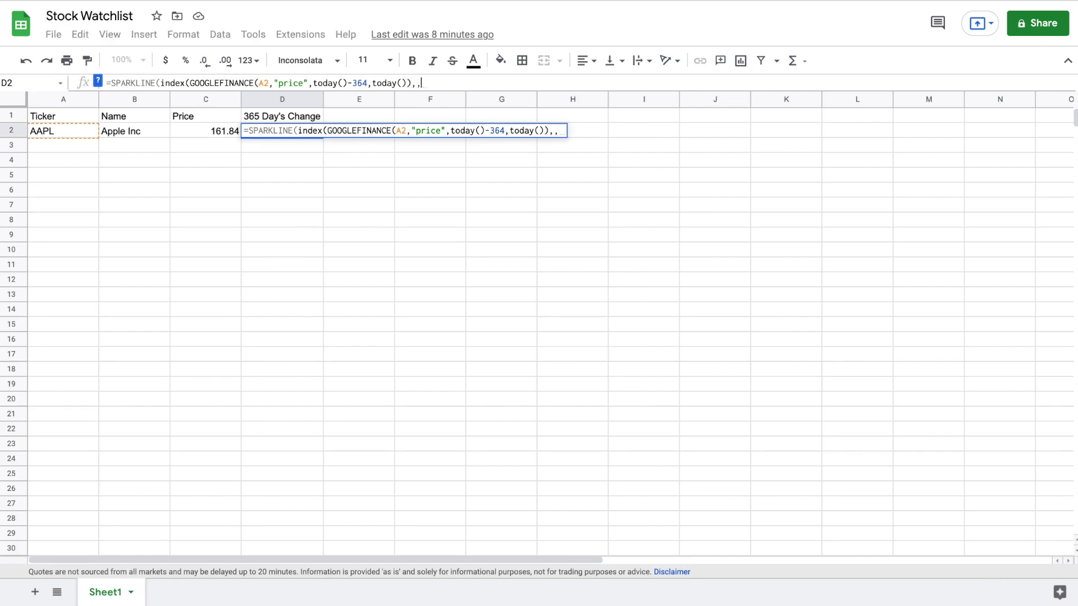
text(2))
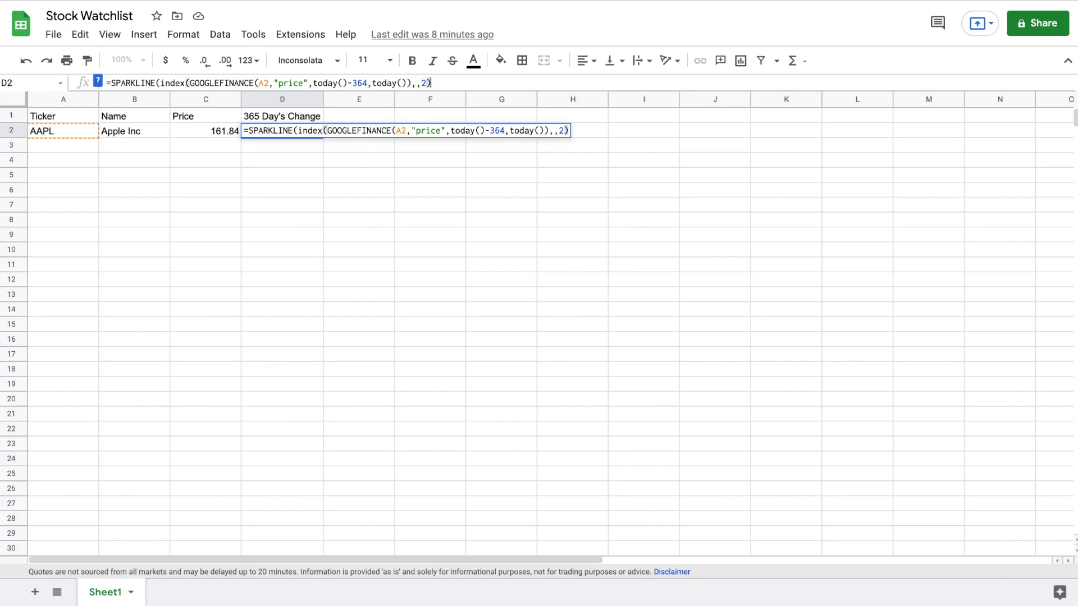
Add the options {"Charttype","column";"color","purple"} to D2's sparkline formula and commit it
text(,{"C)
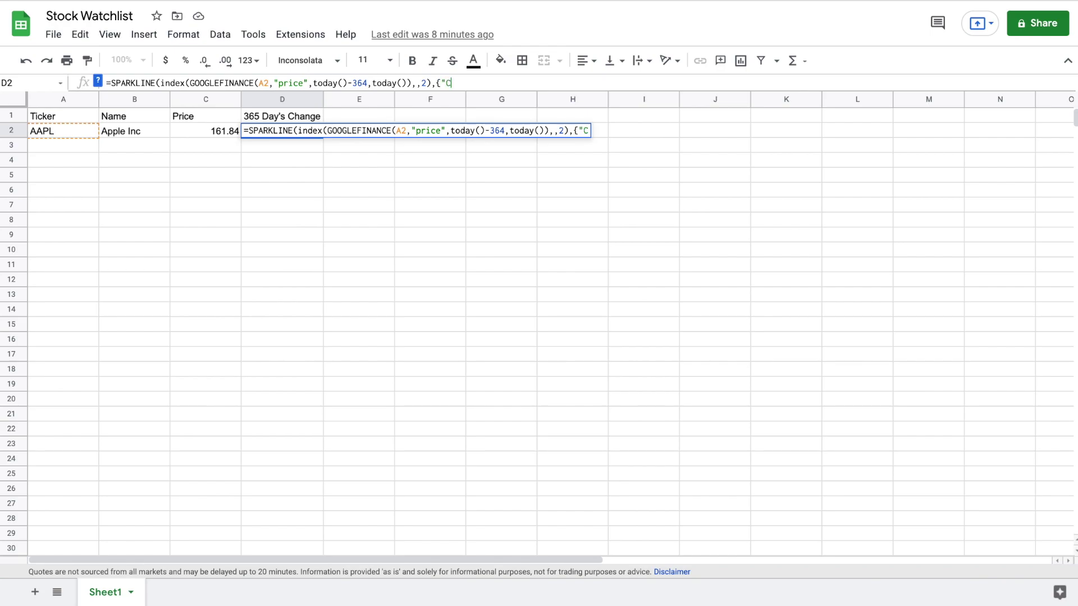
text(harttyp)
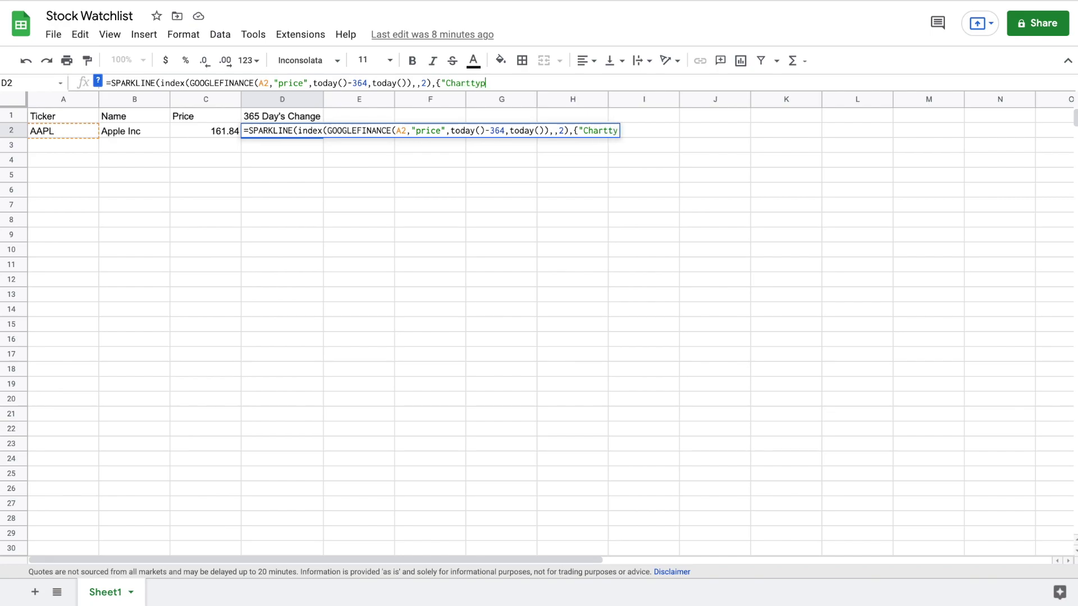
text(e",)
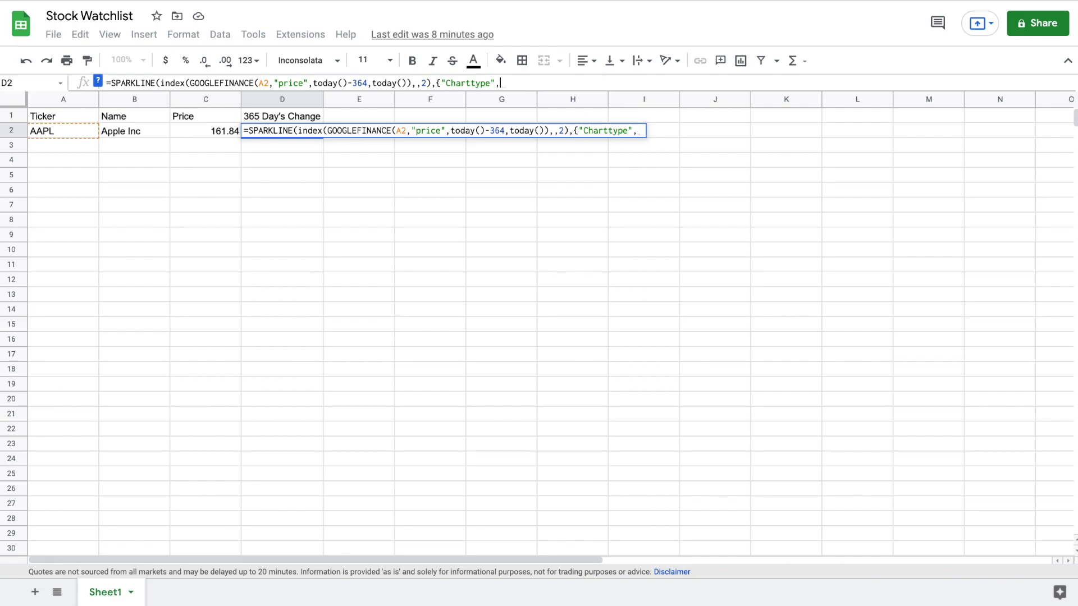
text("cou)
key(BackSpace)
text(lumn)
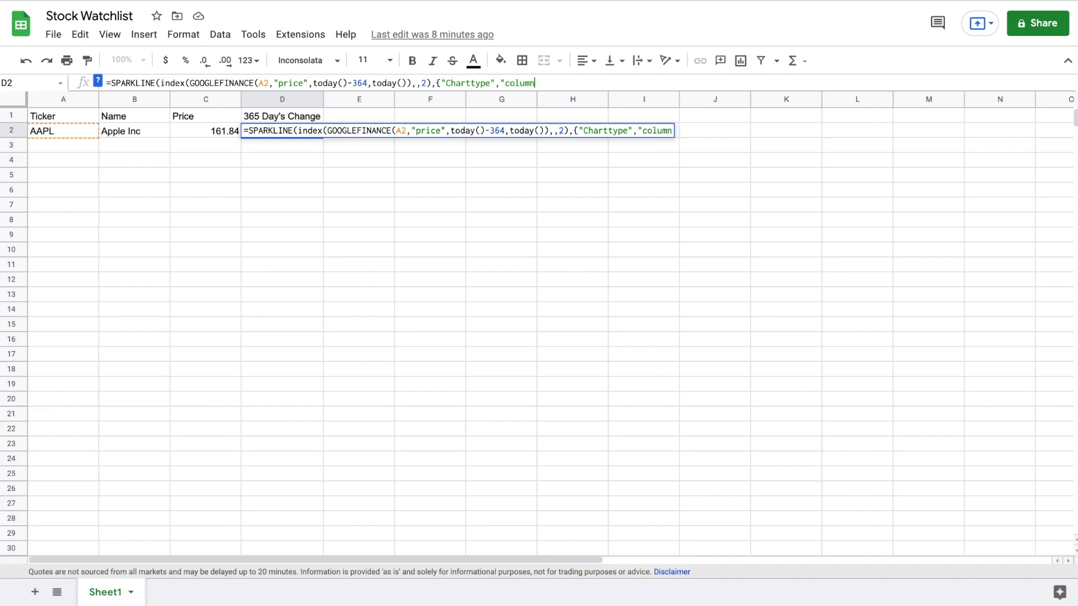
text(";)
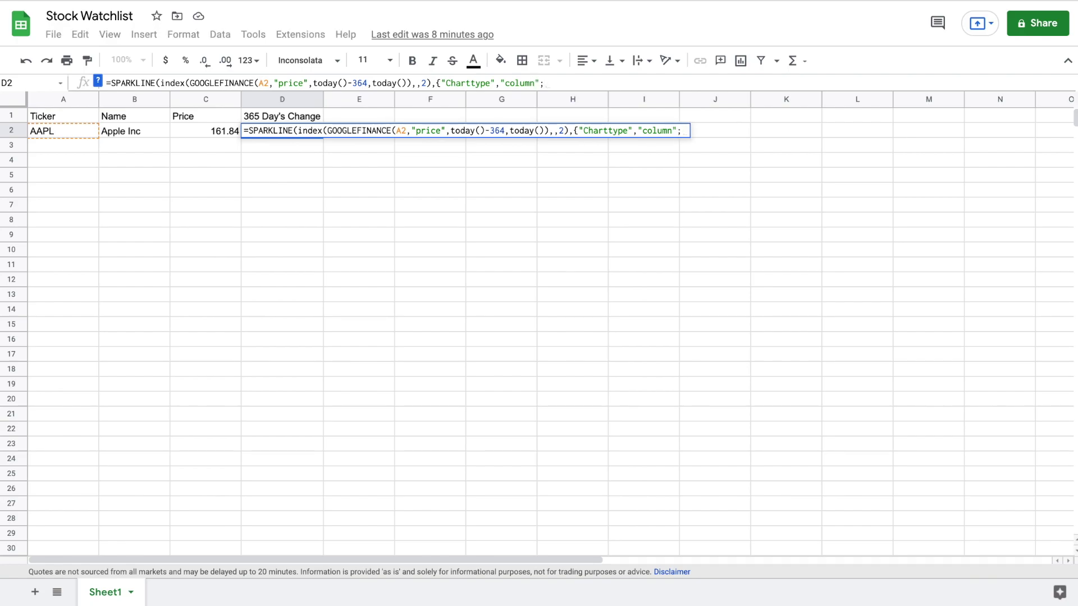
text("color")
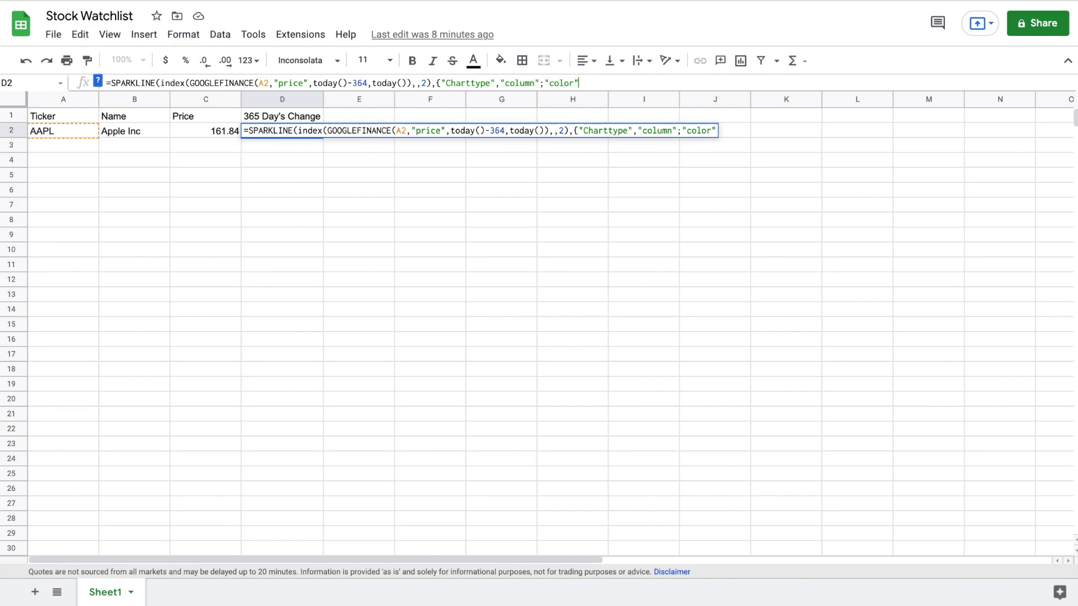
text(,"purple)
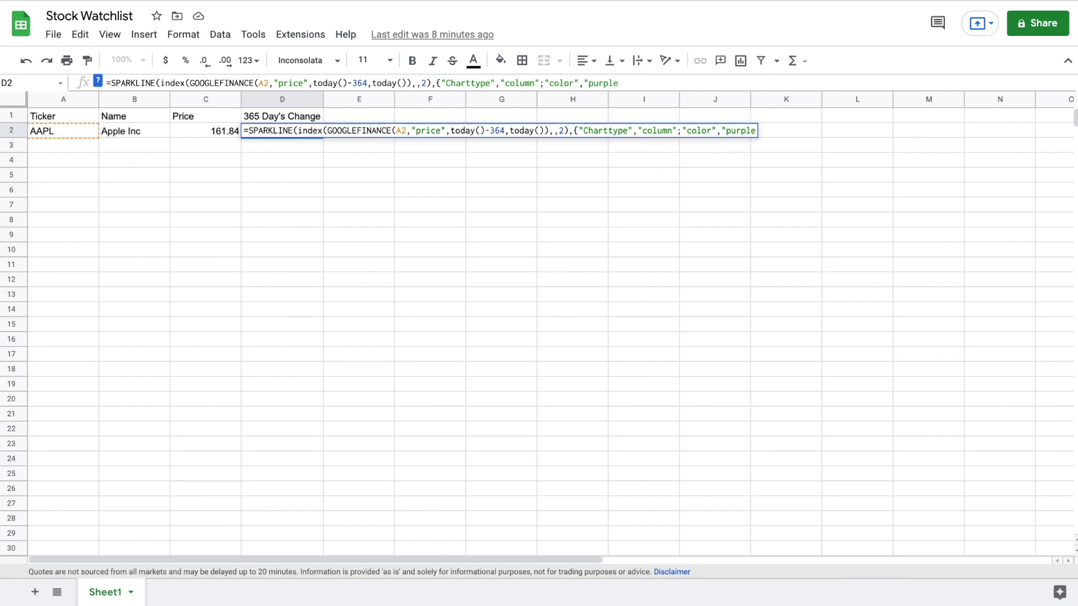
text("})))
key(Left)
key(Delete)
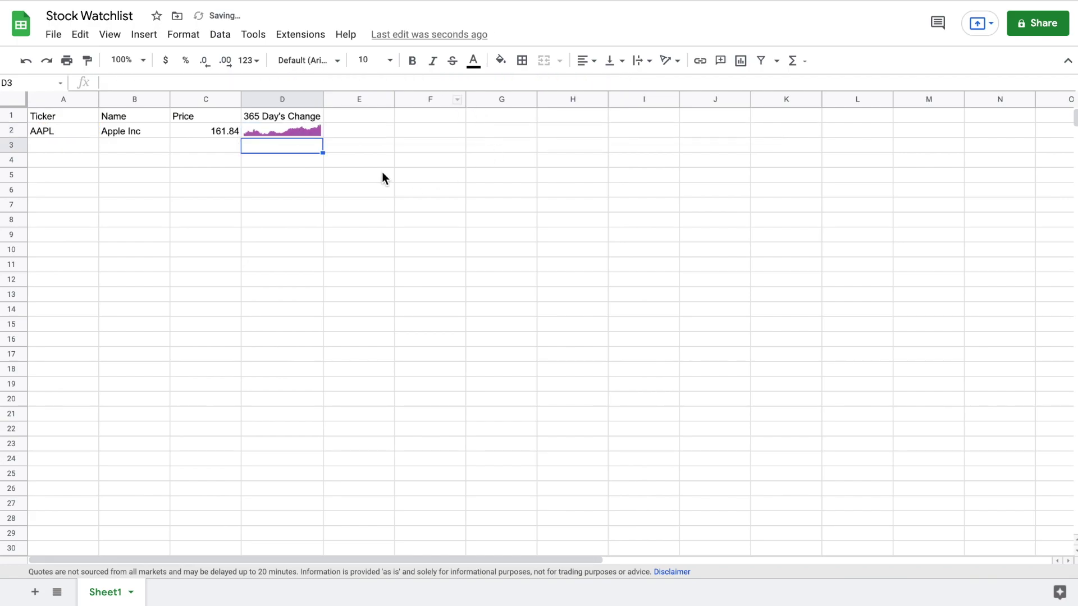
click(303, 134)
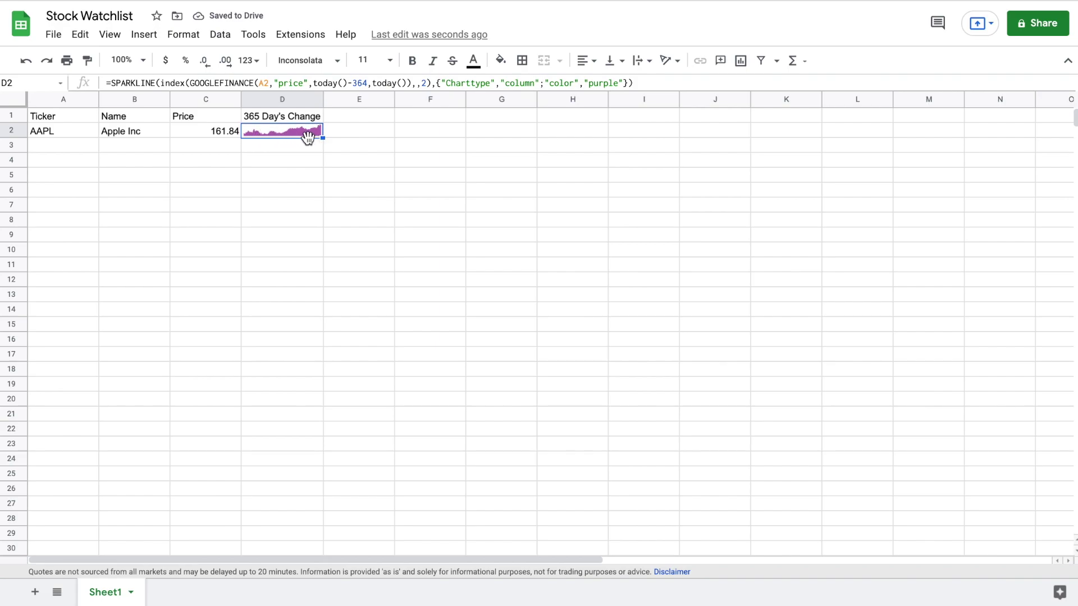
Apply the custom number format # "Day's Change" to the header cell D1
click(268, 114)
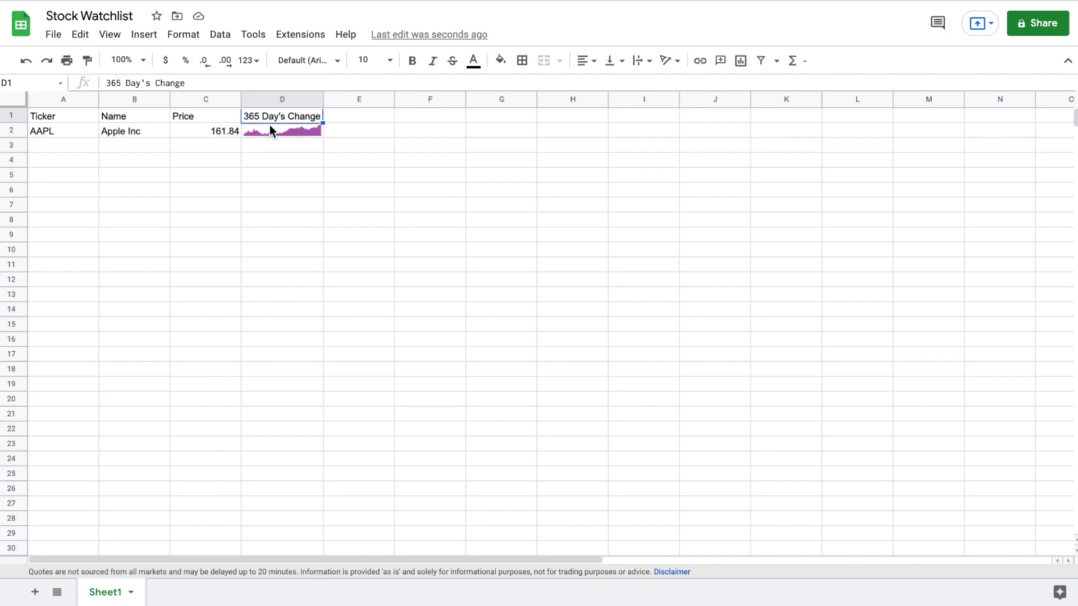
click(188, 37)
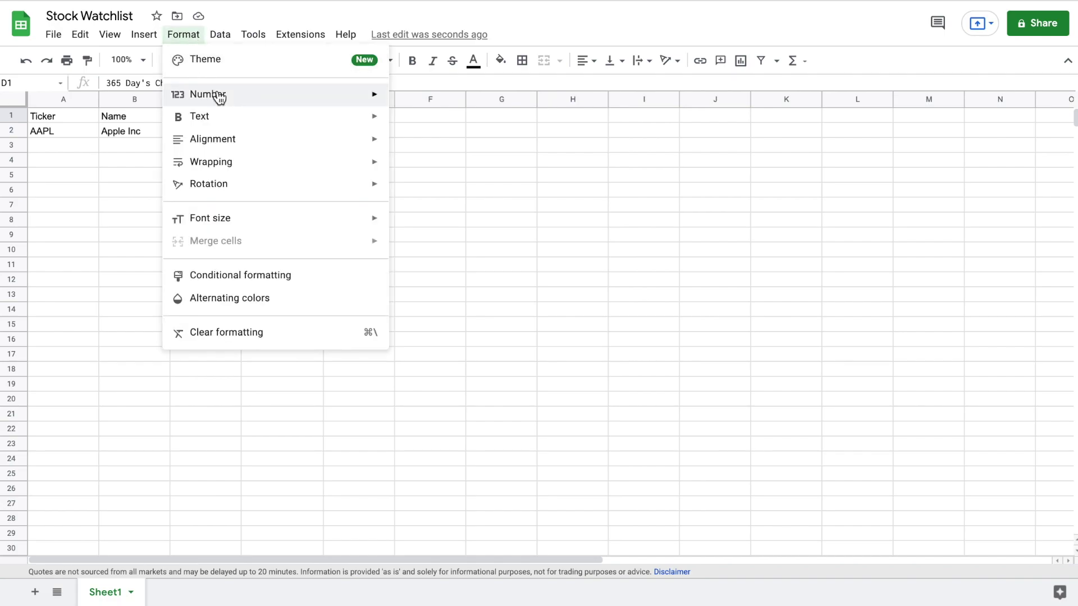
mouse_move(227, 101)
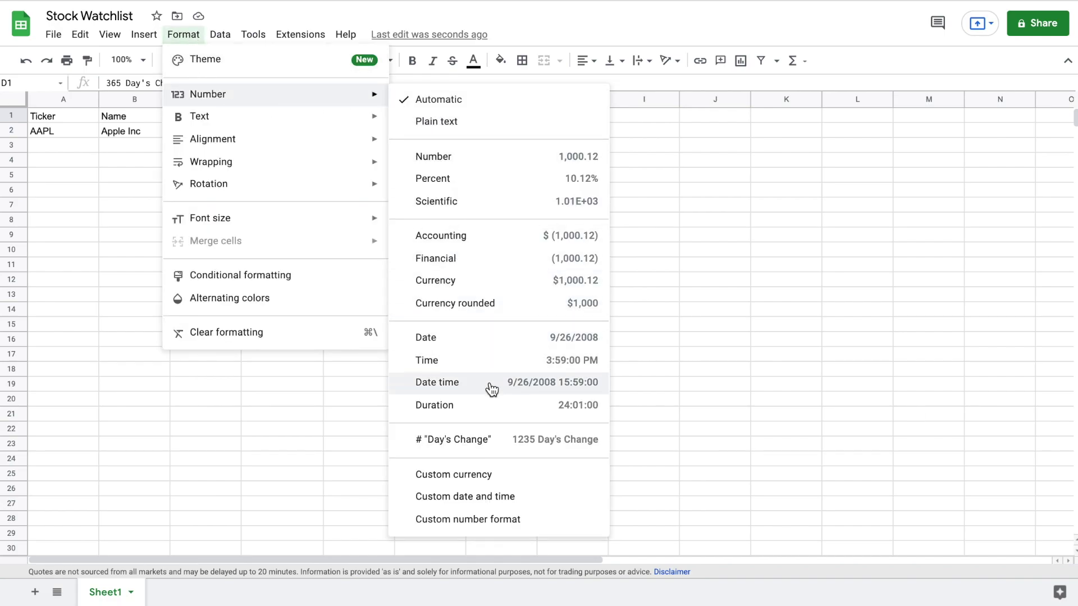
click(498, 520)
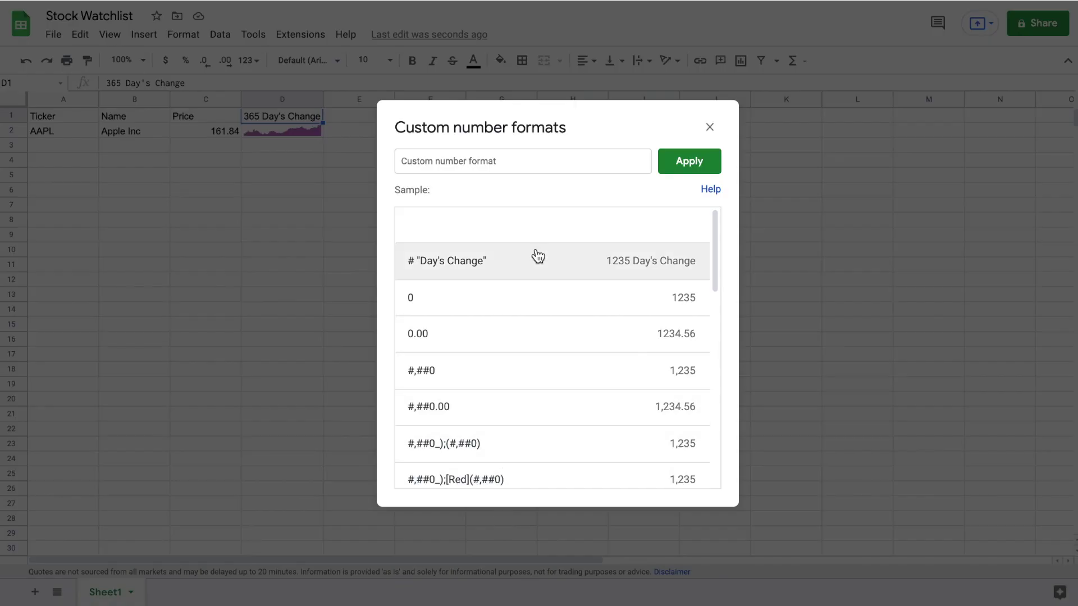
click(511, 158)
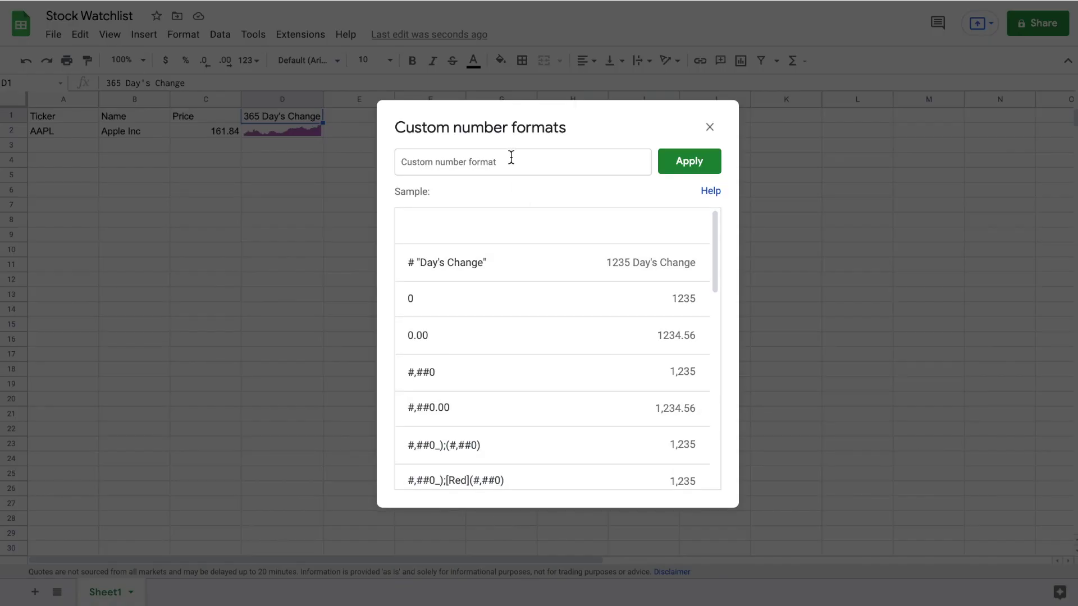
text(#)
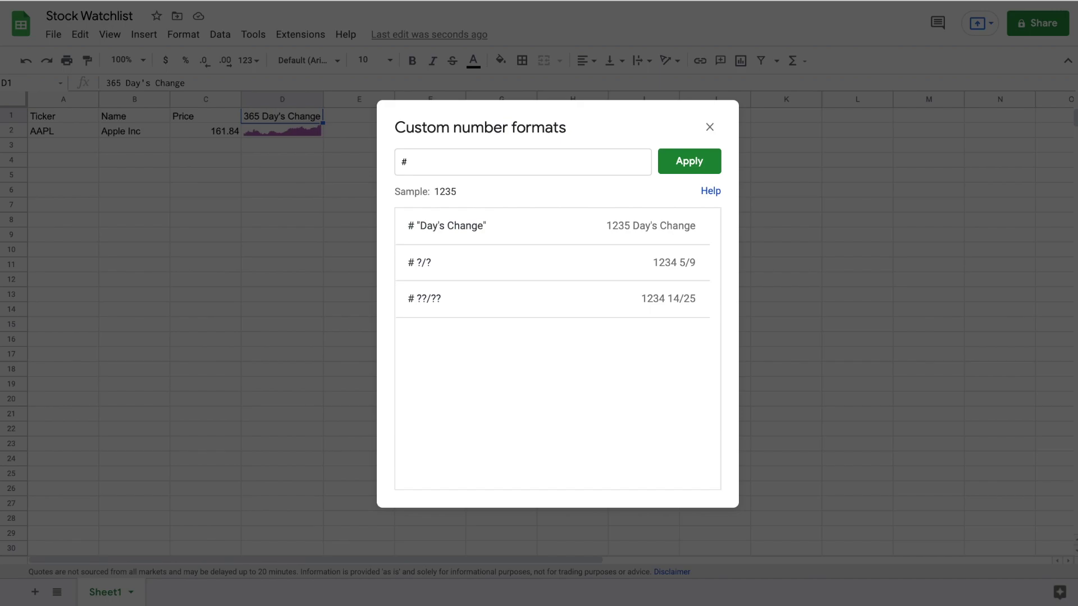
text( "Day's Change")
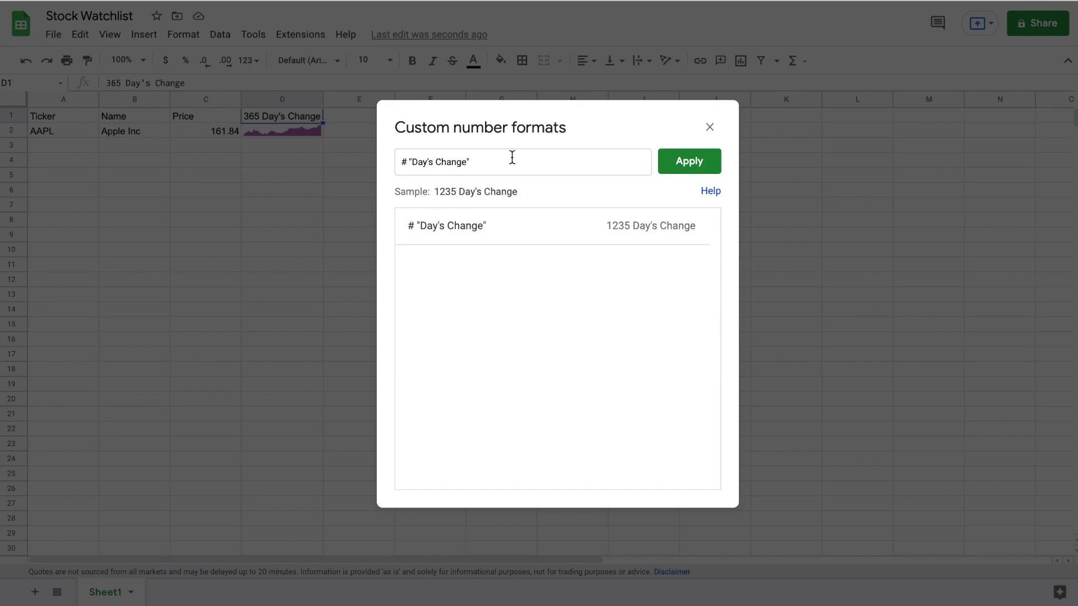
click(677, 157)
Replace the text in header cell D1 with the number 365
drag(209, 83, 104, 83)
key(BackSpace)
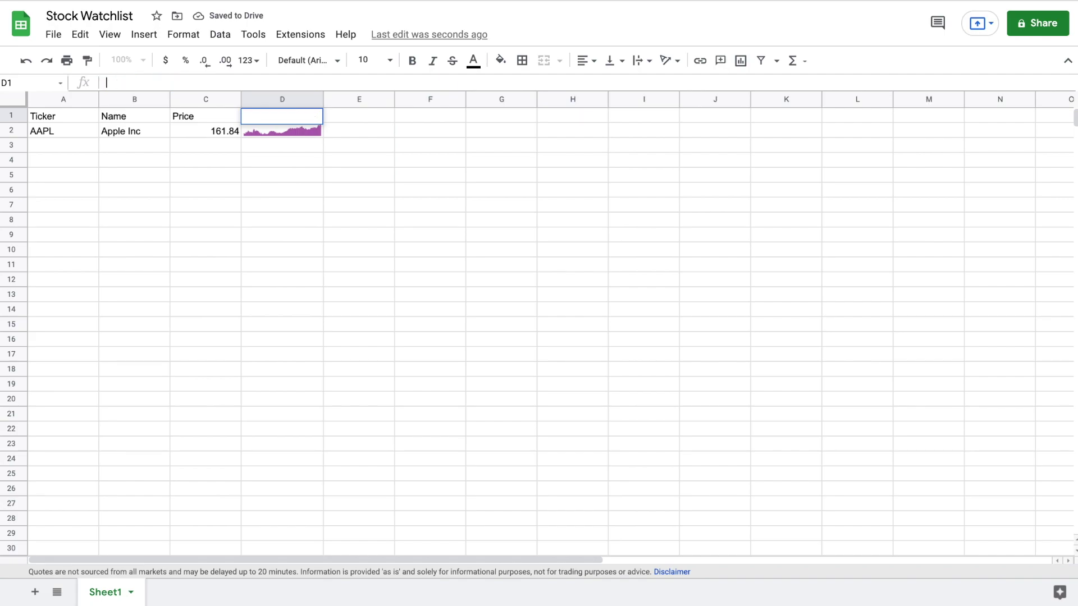
text(365)
key(Return)
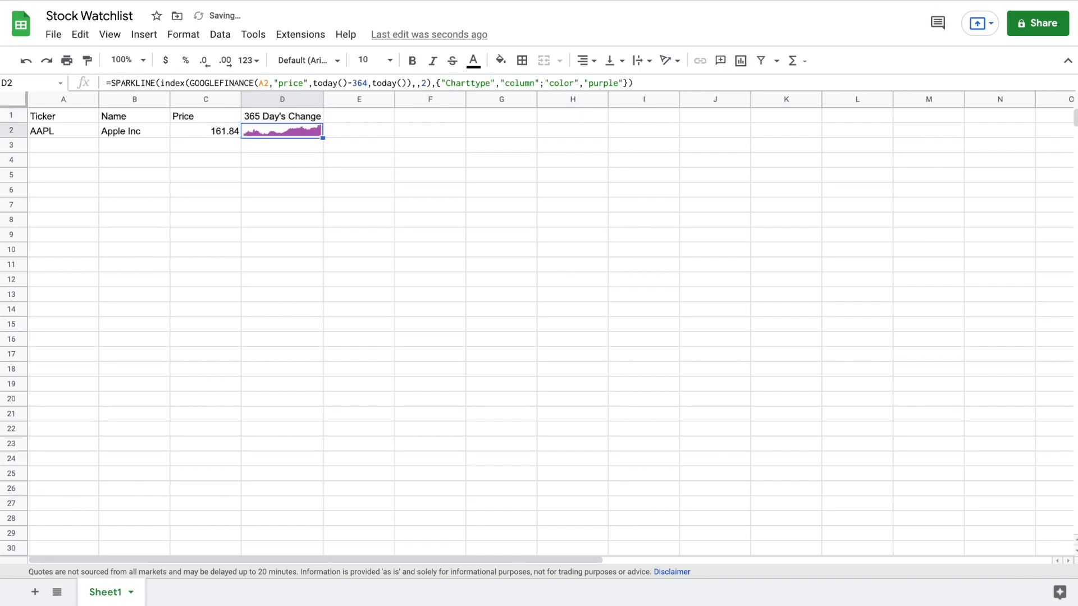
Replace the fixed 364-day offset in D2's sparkline formula with a reference to header cell D1
click(311, 116)
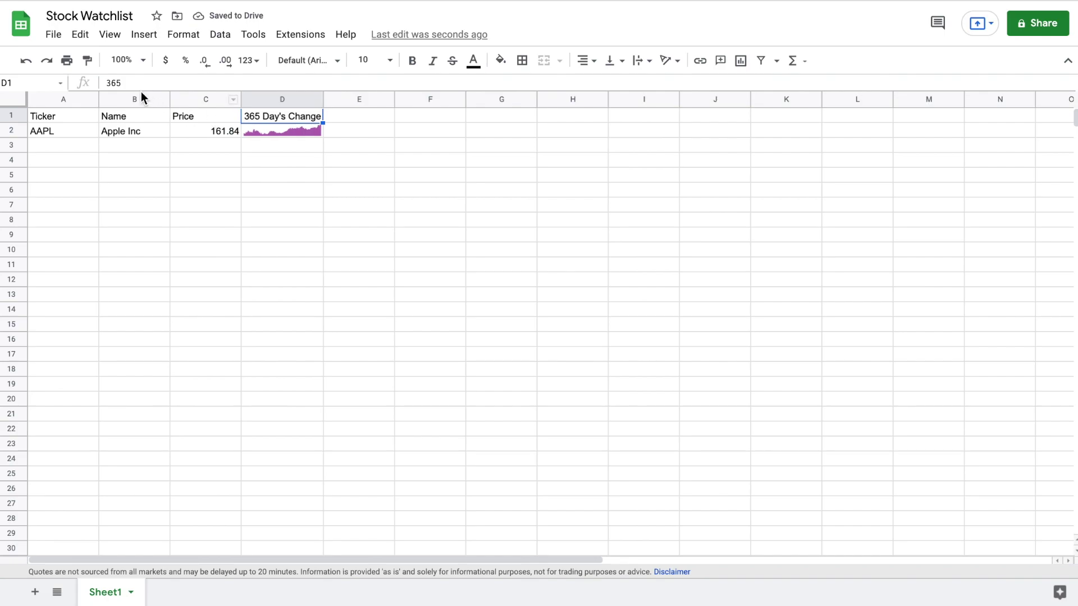
click(280, 135)
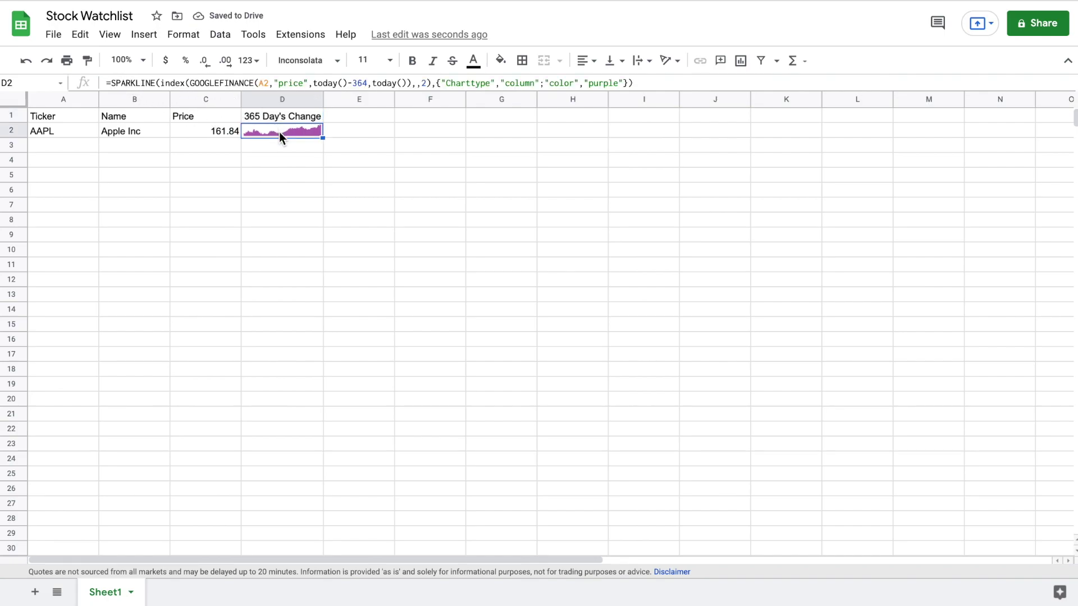
click(368, 84)
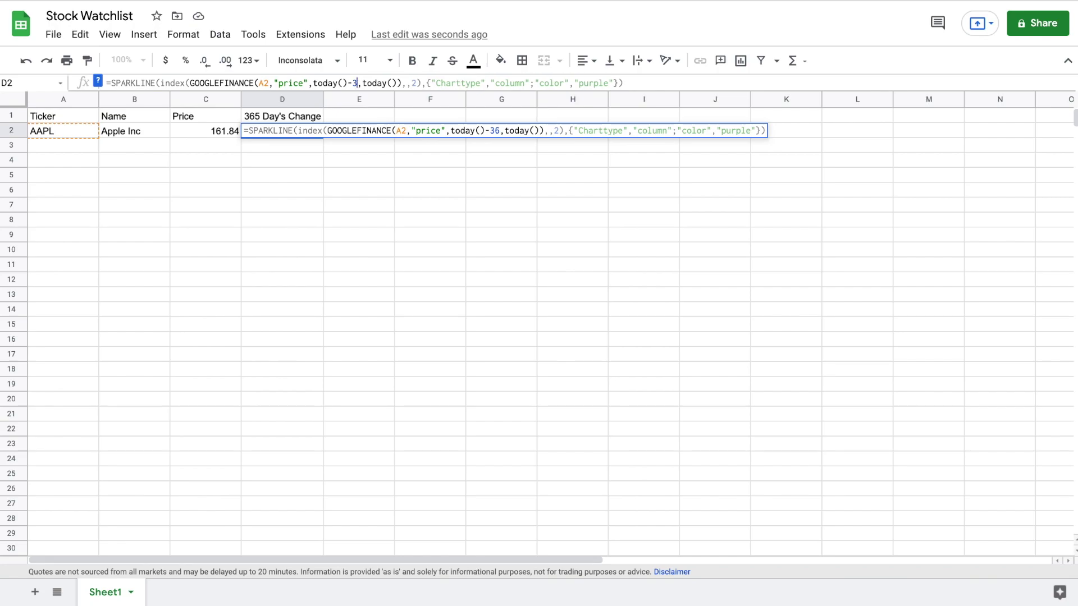
key(BackSpace)
key(BackSpace)
key(BackSpace)
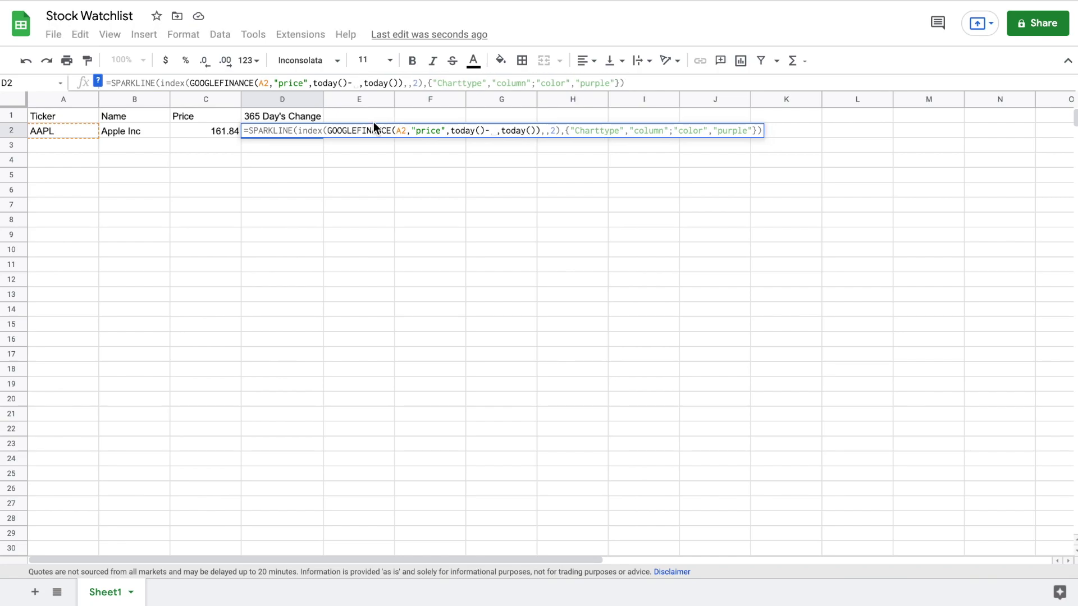
click(293, 115)
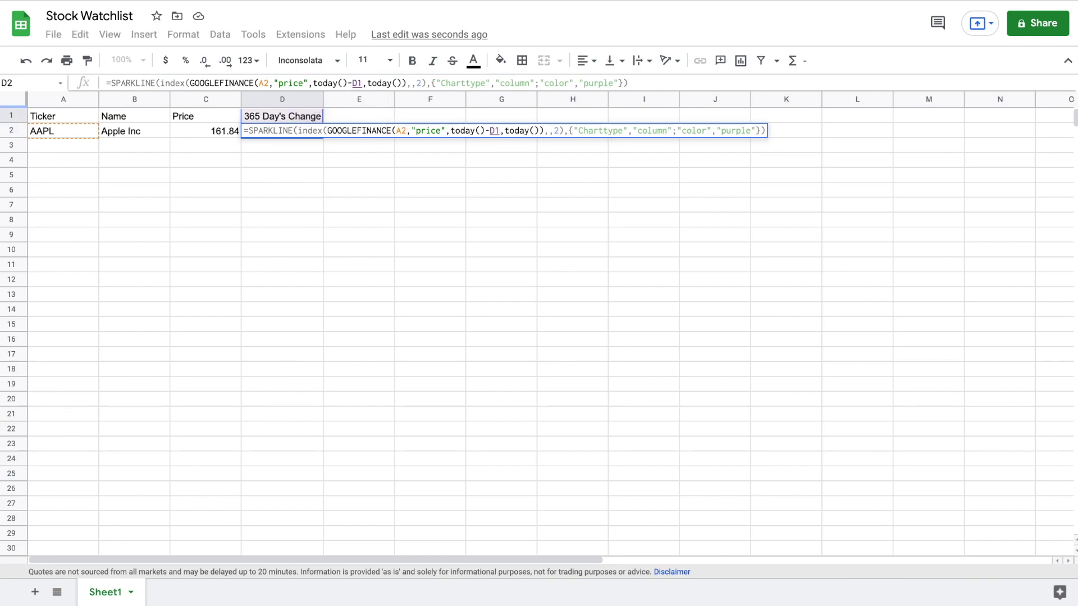
key(Return)
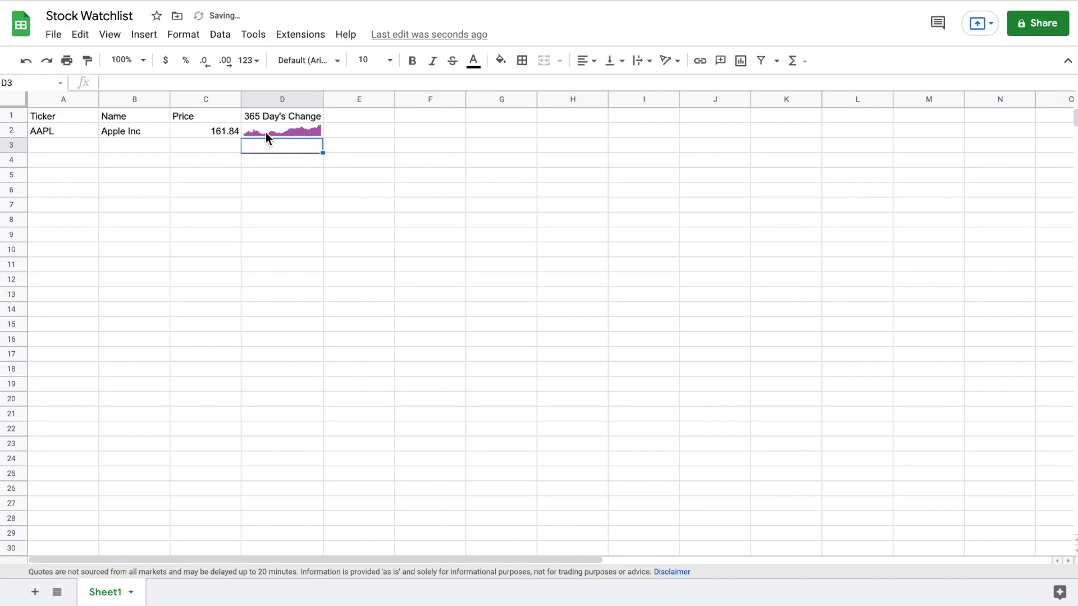
Set the day count in header cell D1 to 500
click(261, 116)
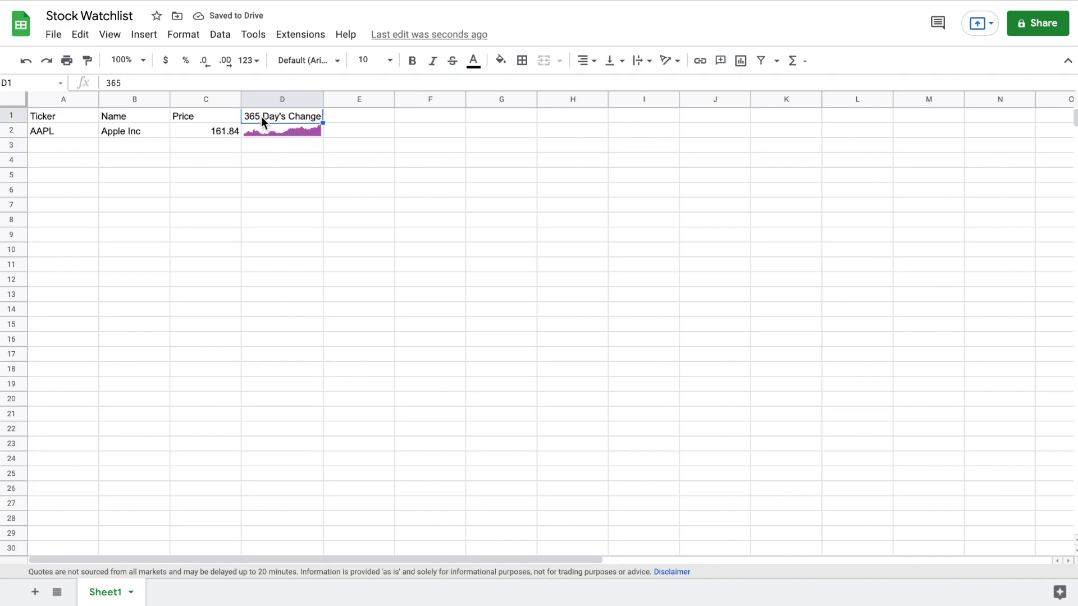
text(500)
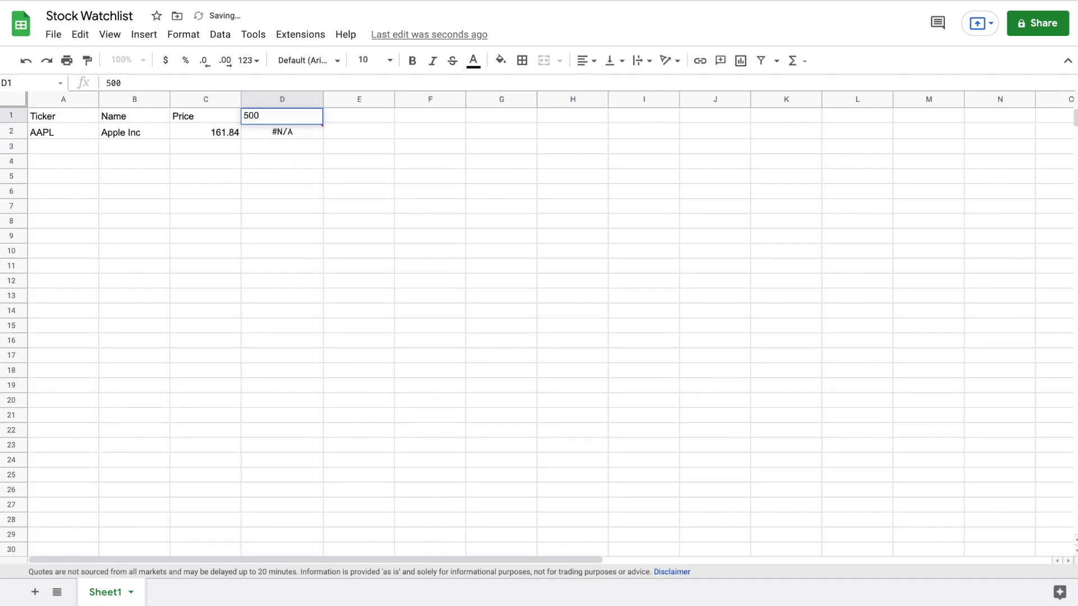
key(Return)
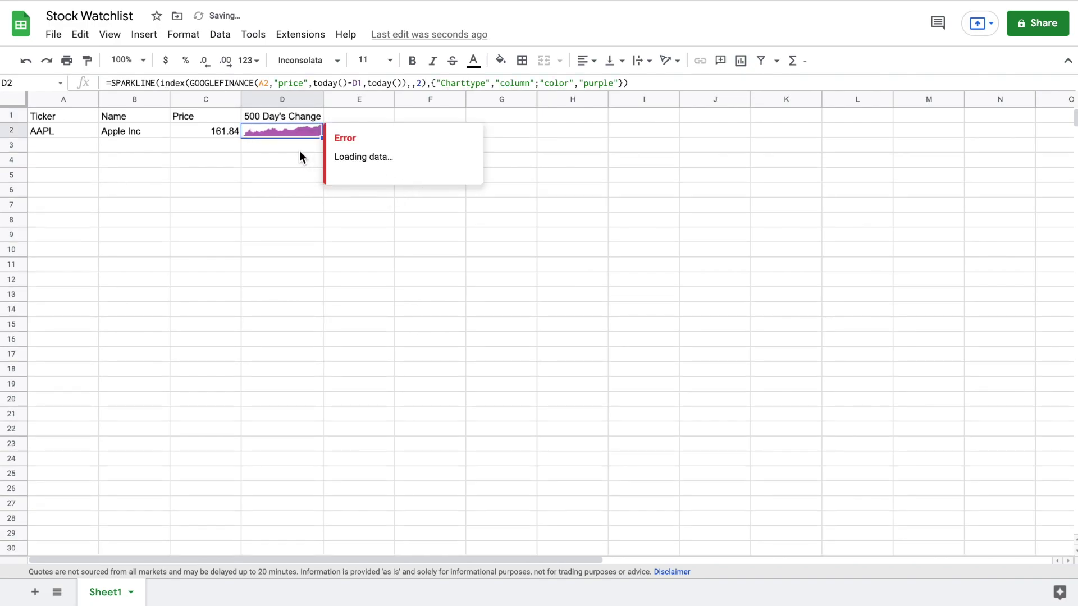
click(301, 147)
Set the day count in header cell D1 to 250
click(270, 116)
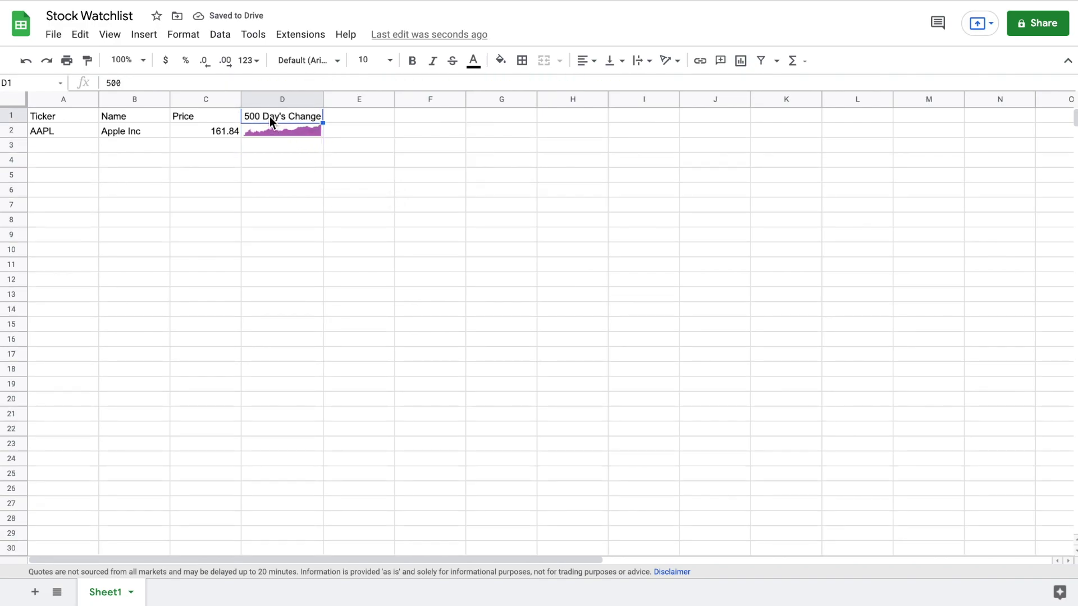
drag(133, 83, 96, 83)
text(250)
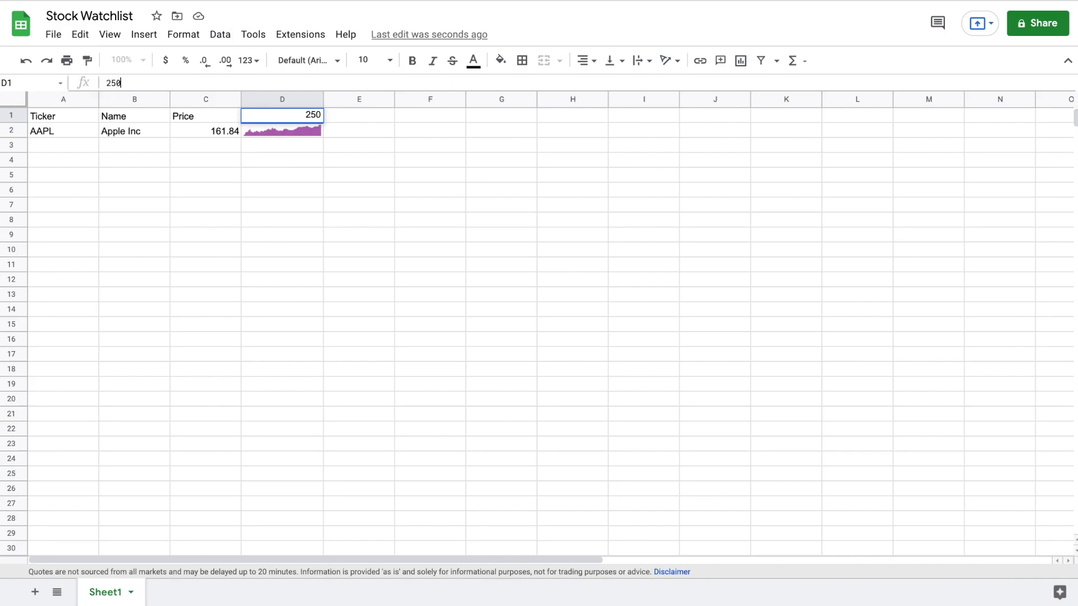
key(Return)
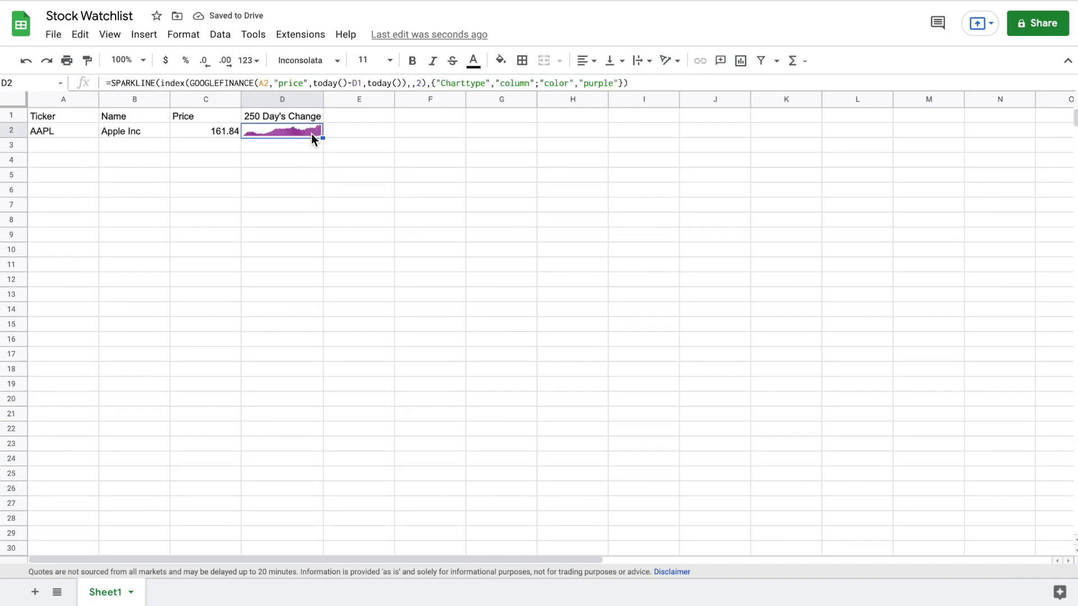
Make the D1 reference in D2's sparkline formula absolute as $D$1
click(351, 83)
text($)
key(Right)
text($)
key(Return)
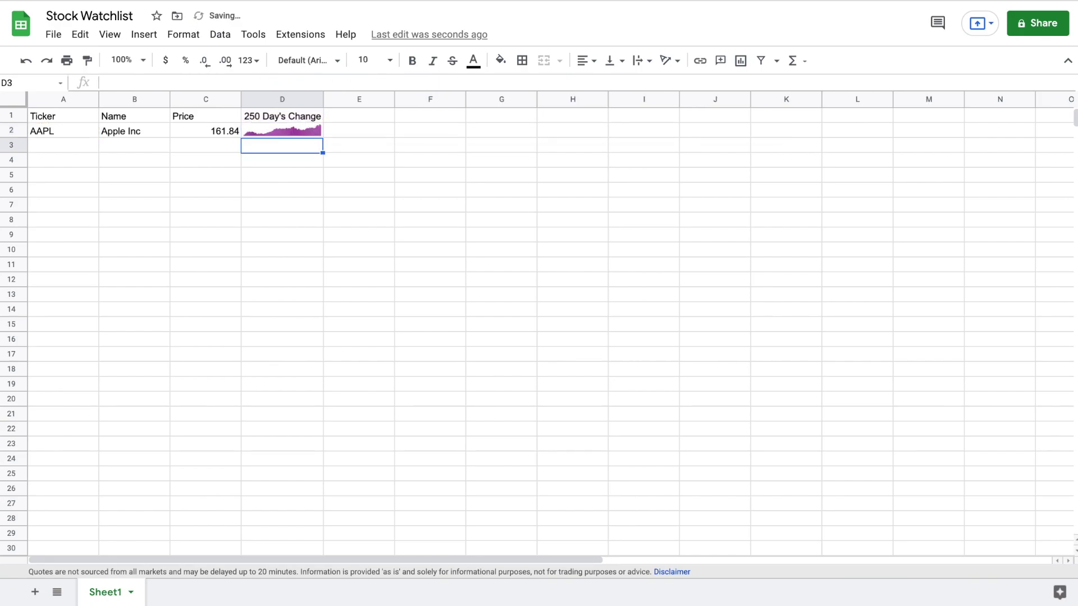
click(312, 133)
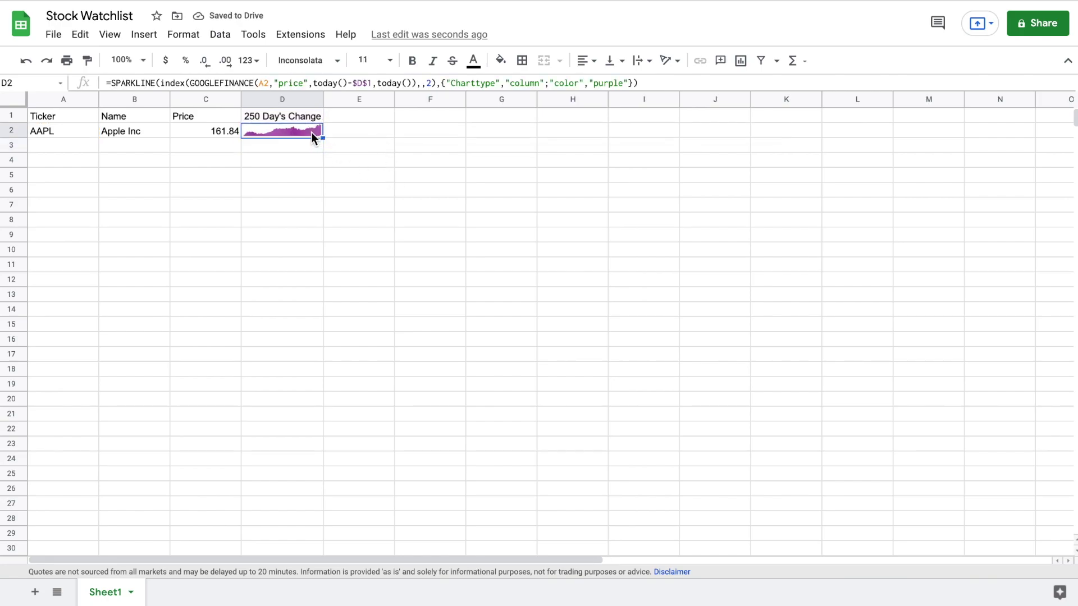
Enter the header Day's Change in cell E1
click(374, 112)
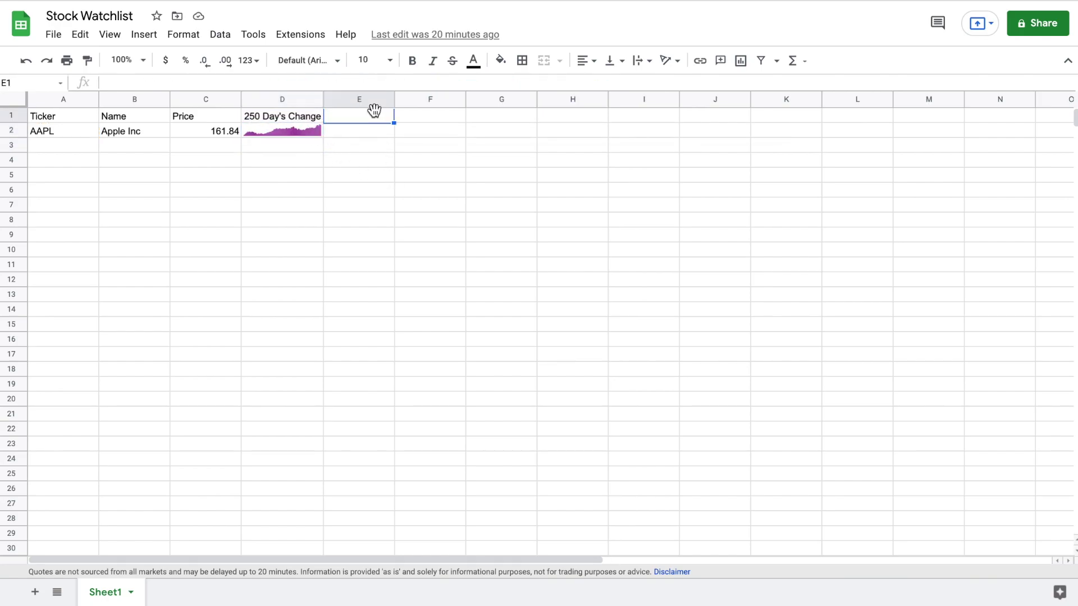
text(Day's Change)
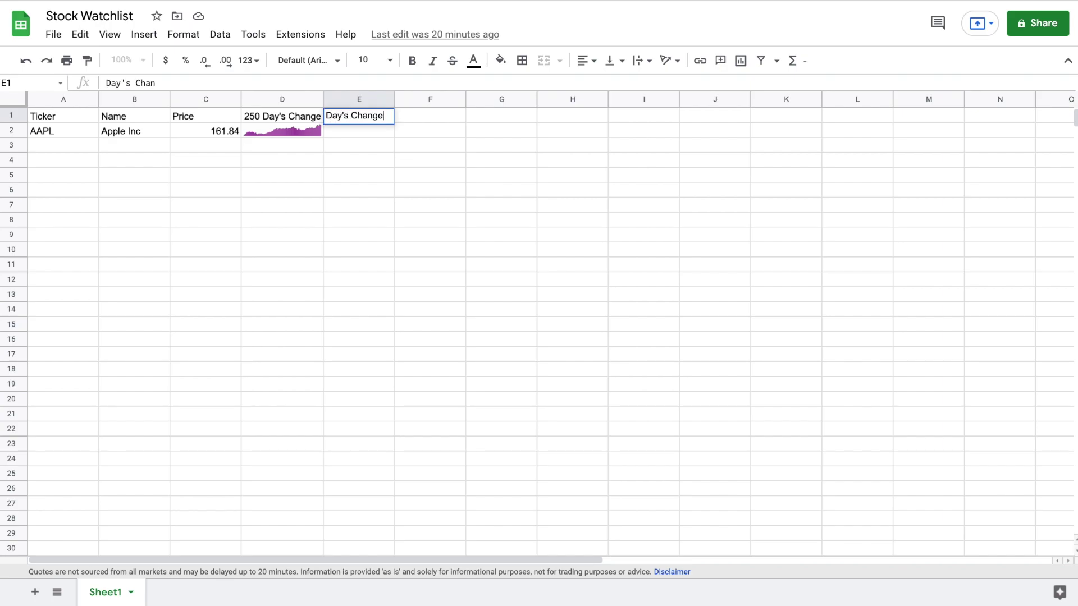
key(Return)
Enter the formula =GOOGLEFINANCE(A2,"change") in cell E2
text(=goo)
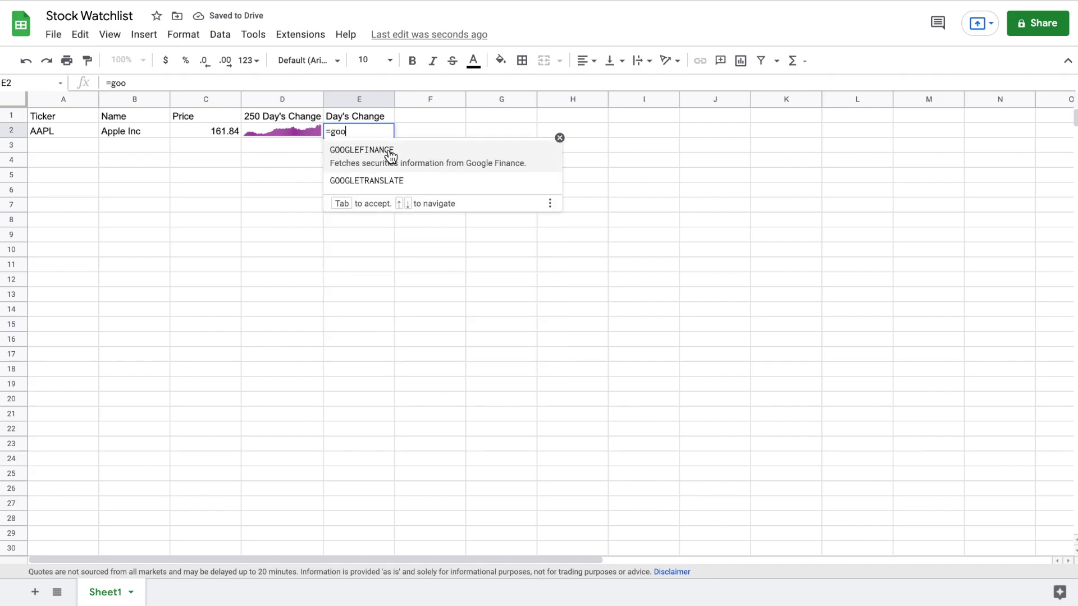
click(389, 155)
click(71, 130)
text(,"chan)
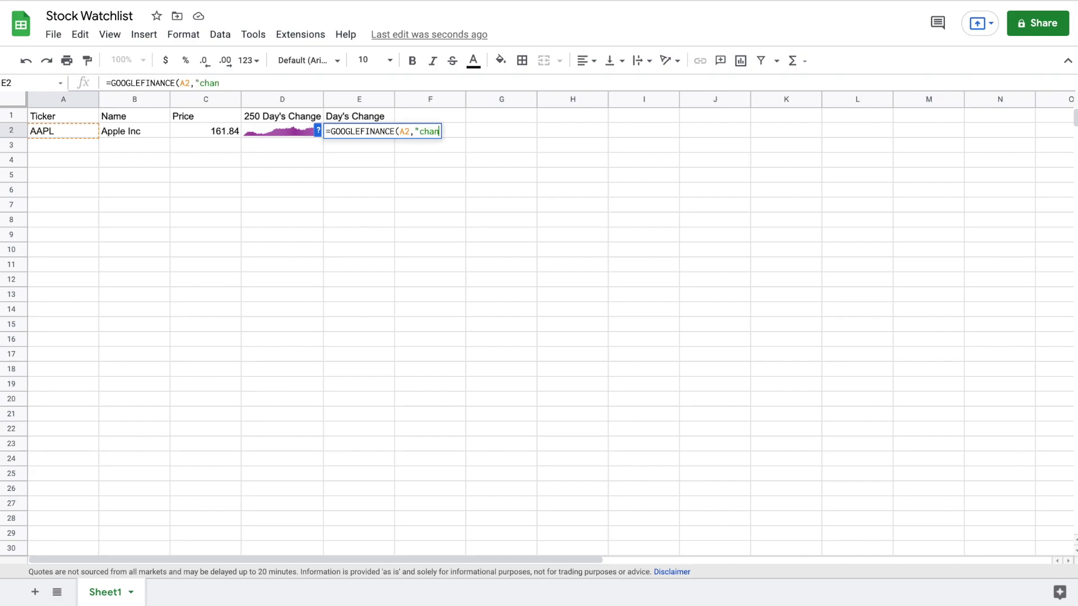
text(ge"))
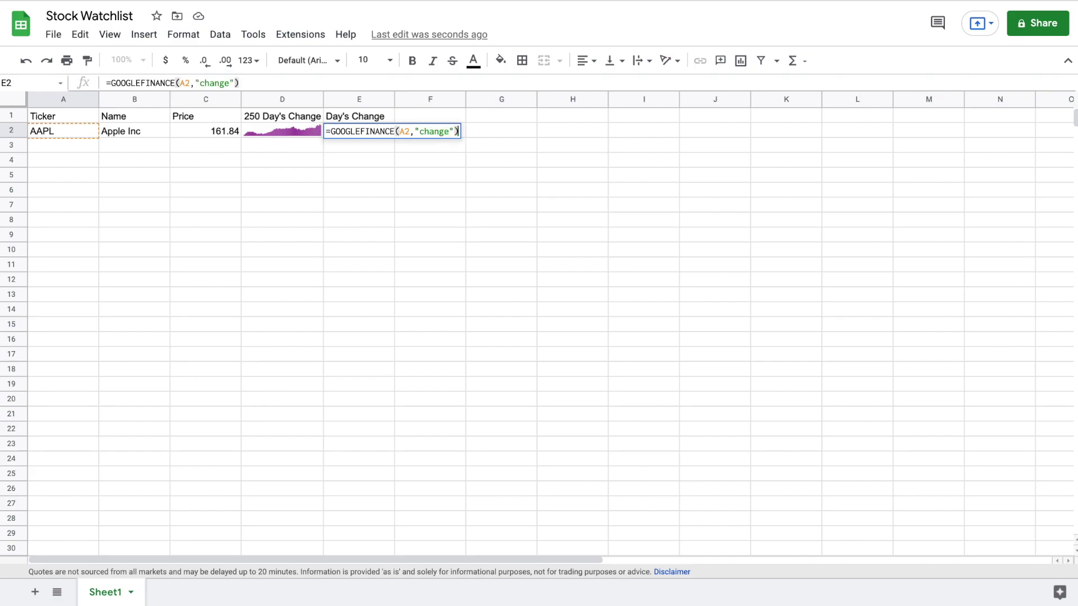
key(Return)
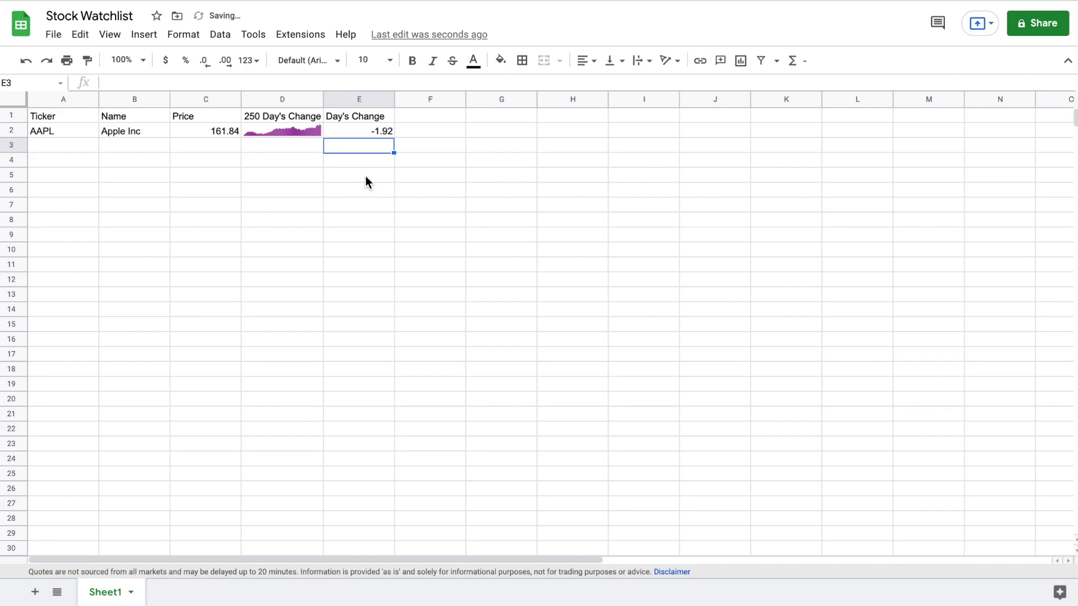
Enter the header Day's Change % in cell F1
click(432, 116)
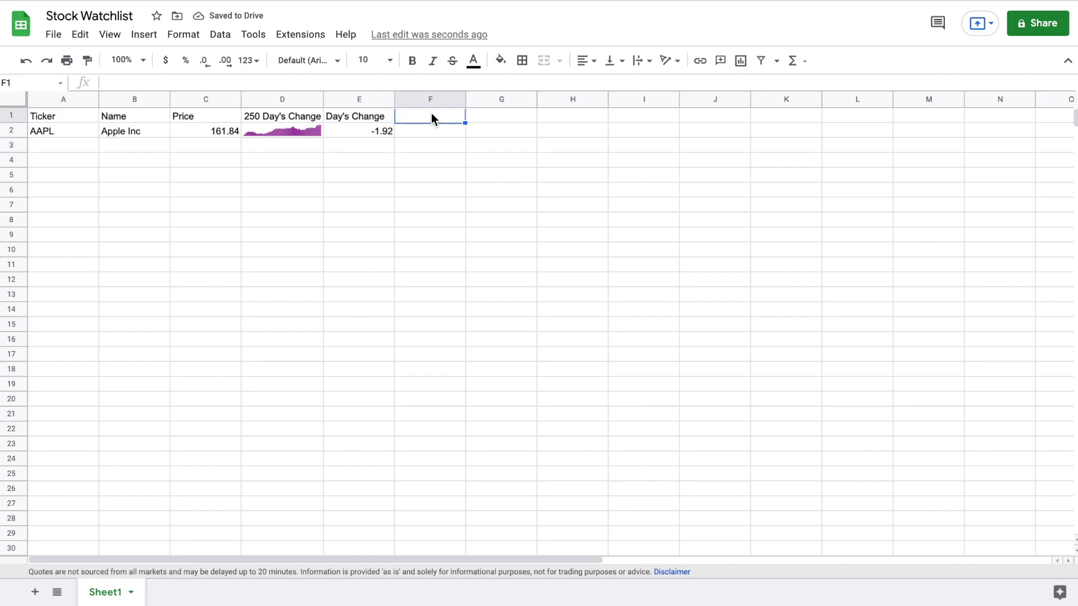
text(Da)
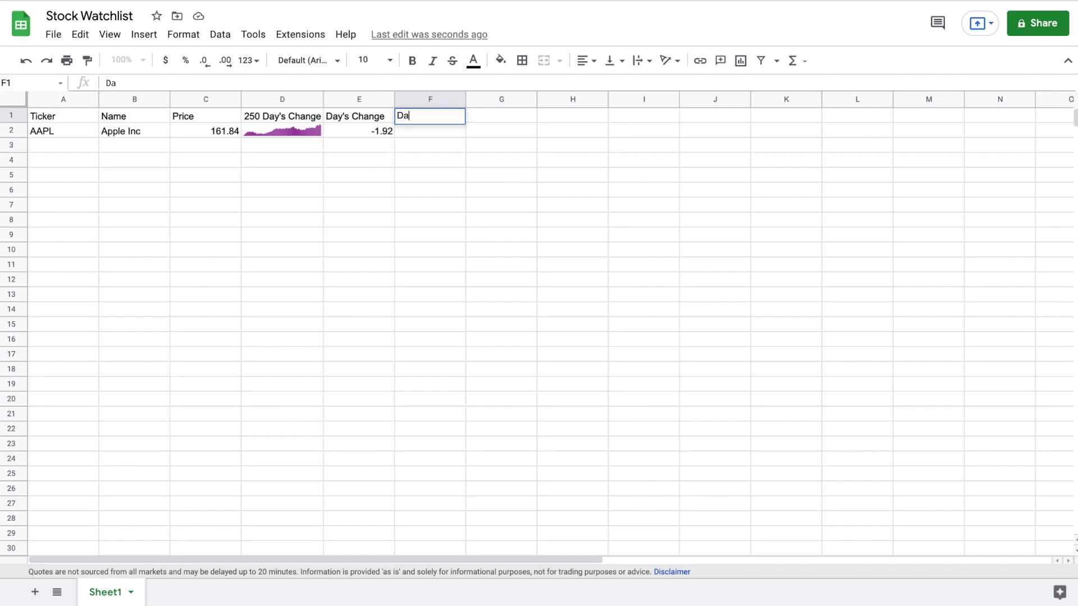
text(y's Change %)
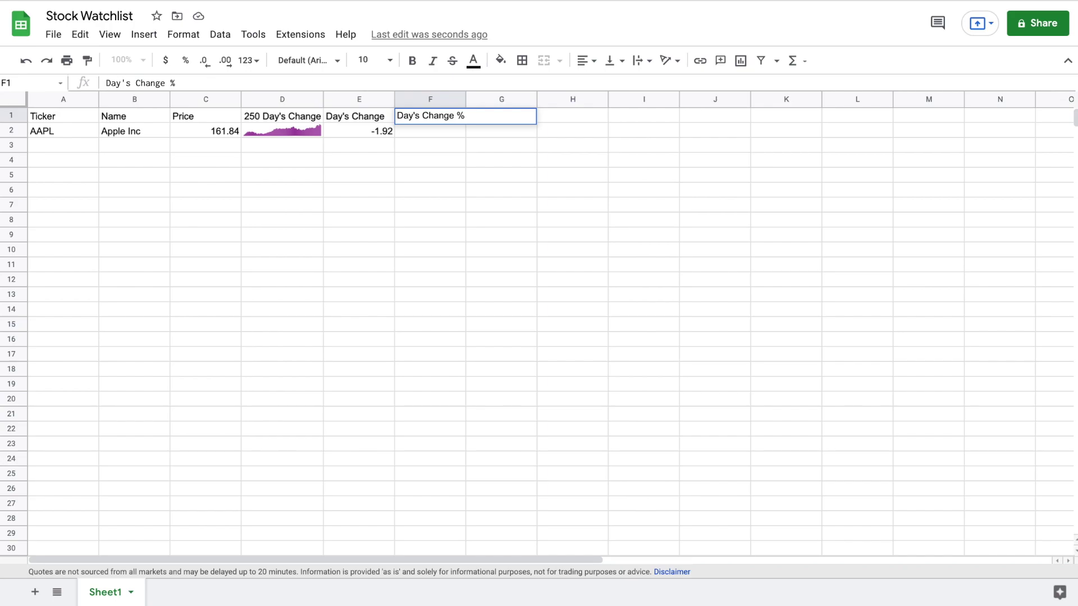
key(Return)
Enter the formula =GOOGLEFINANCE(A2,"changepct")/100 in cell F2
text(=goo)
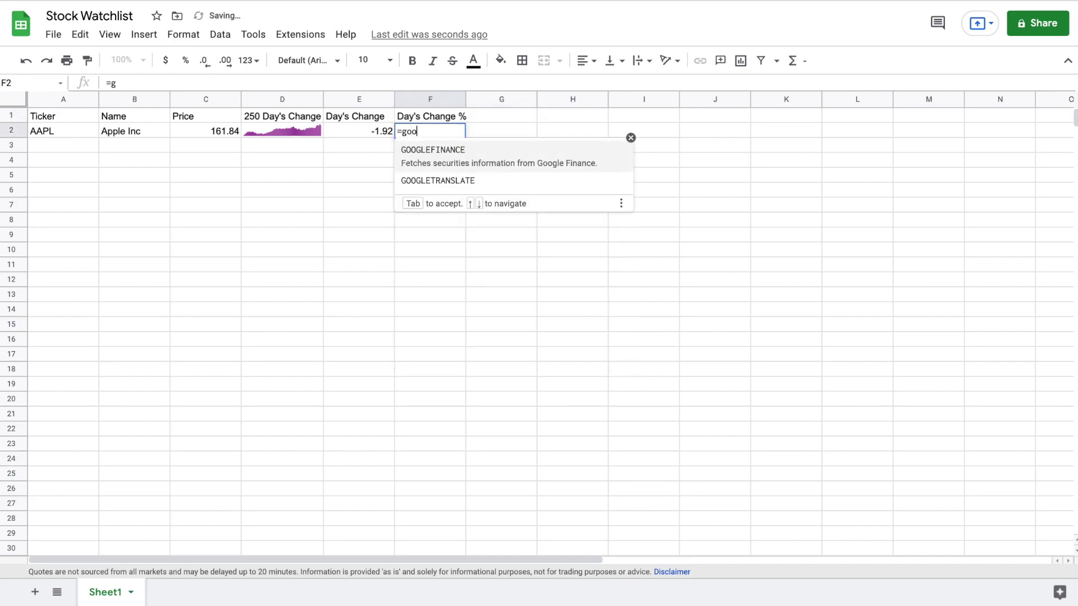
click(456, 159)
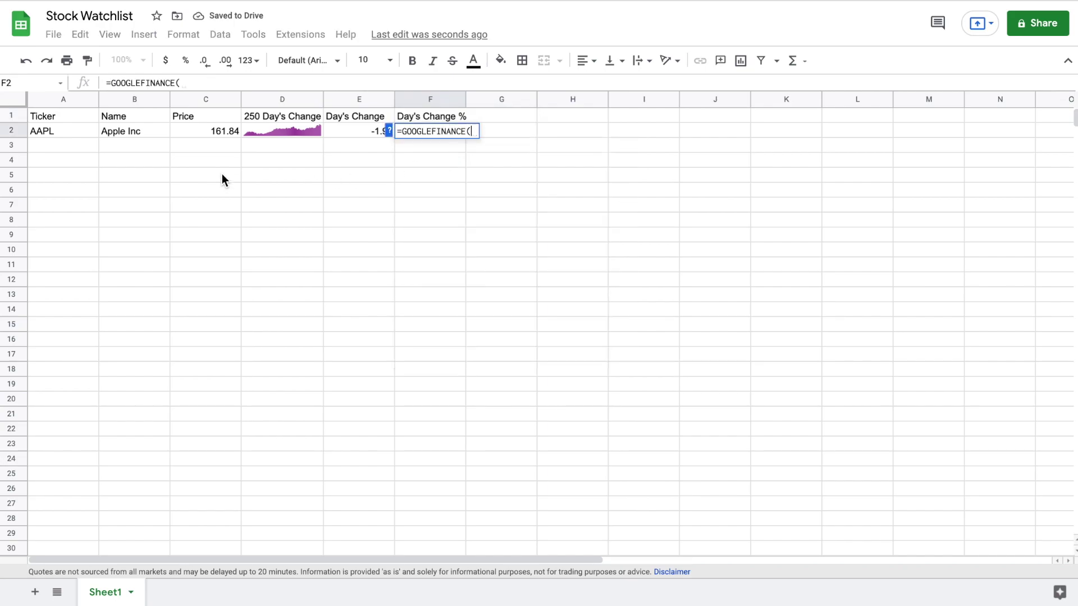
click(60, 134)
text(,)
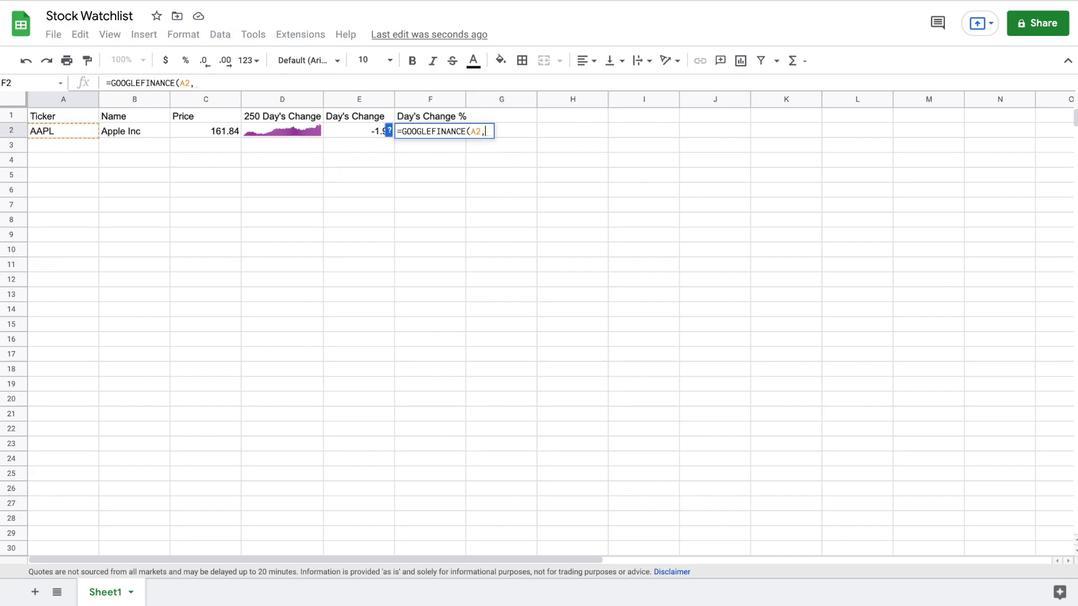
text("chan)
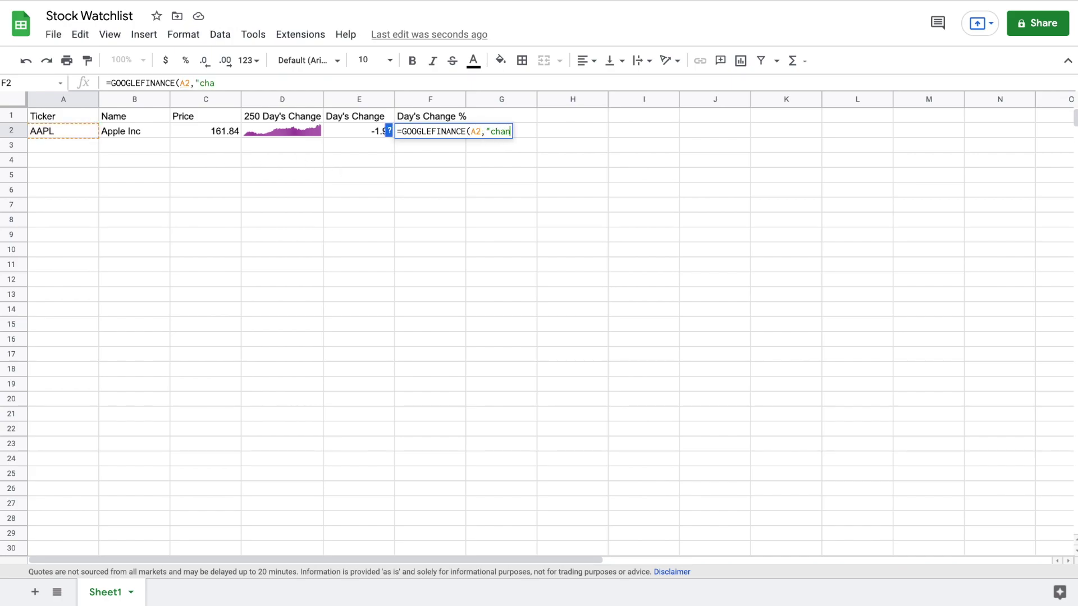
text(gepct"))
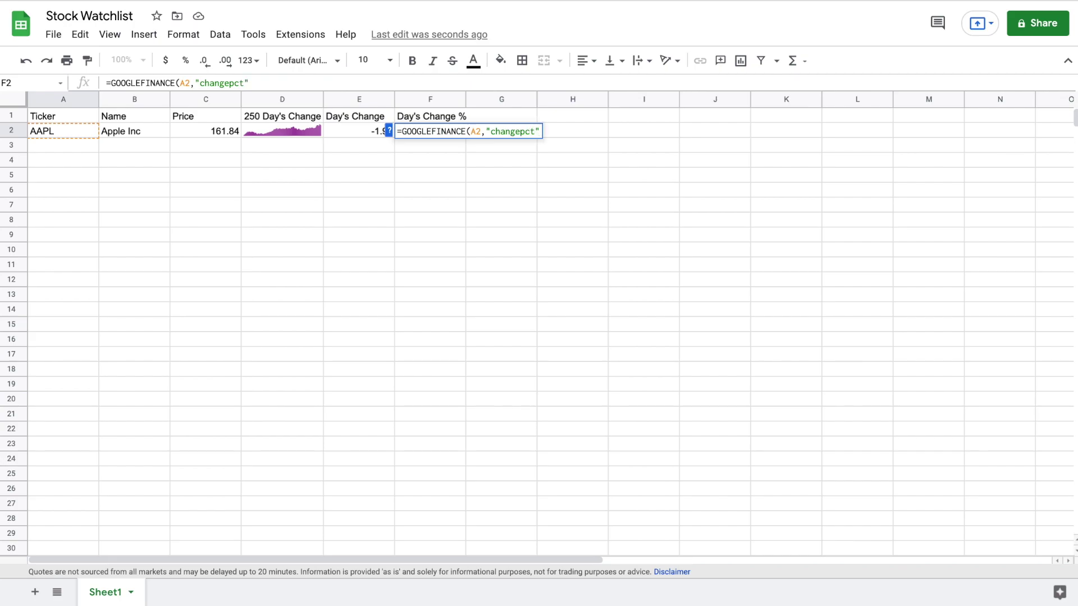
text(/100)
key(Return)
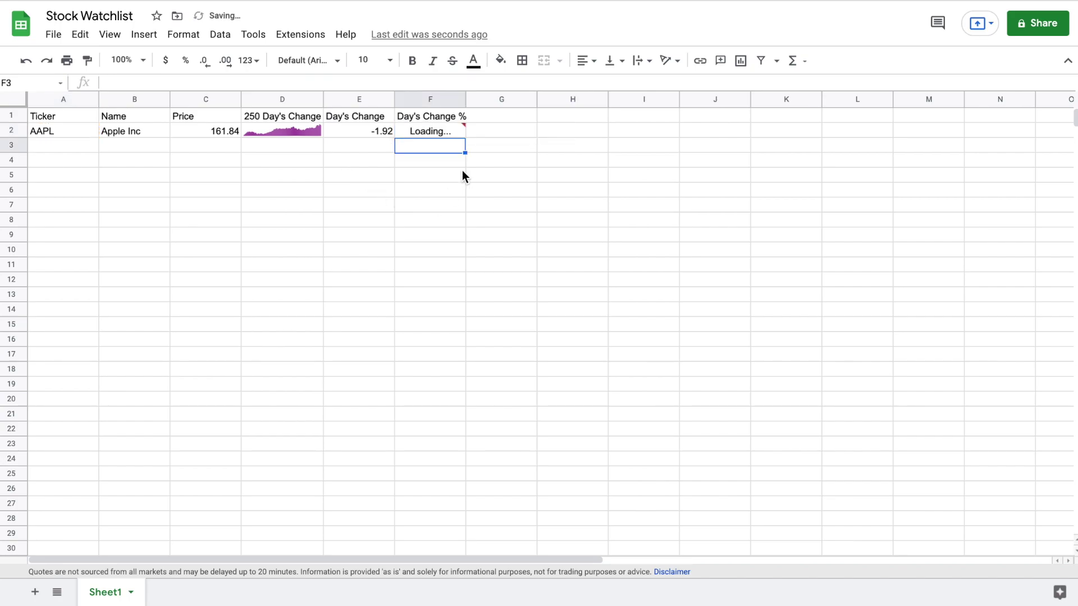
Format the day's change value in cell F2 as a percentage
click(453, 122)
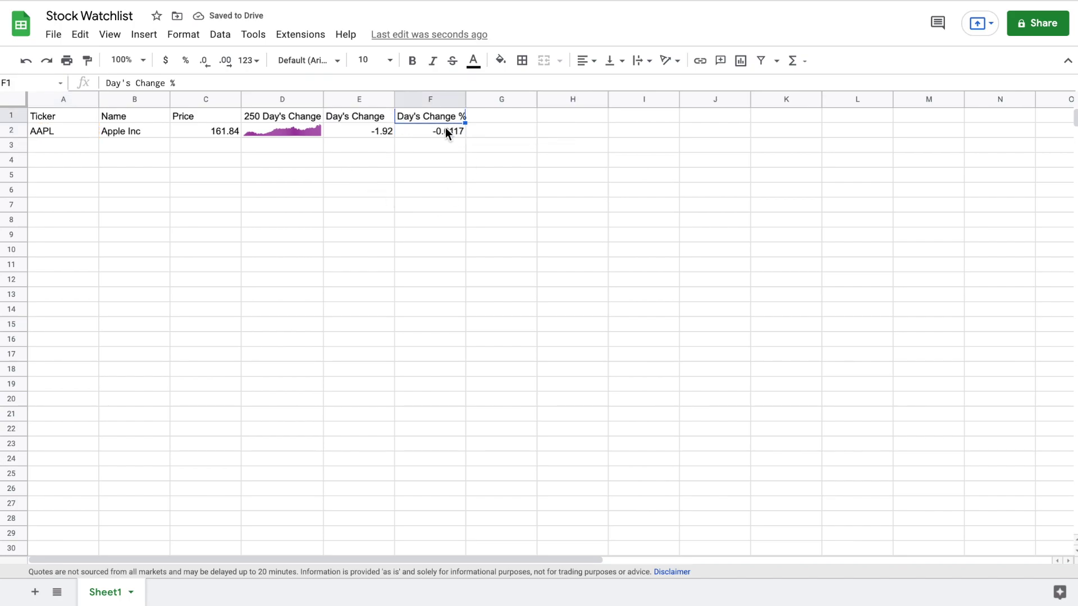
click(446, 129)
click(186, 60)
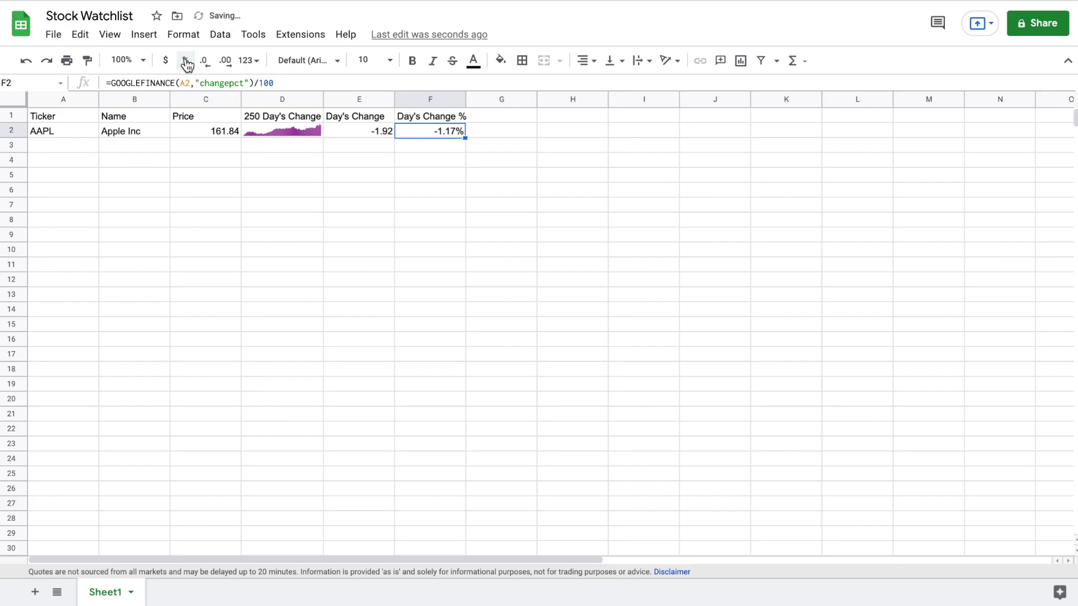
Enter the header 52 Week High in cell G1
click(510, 113)
text(52 )
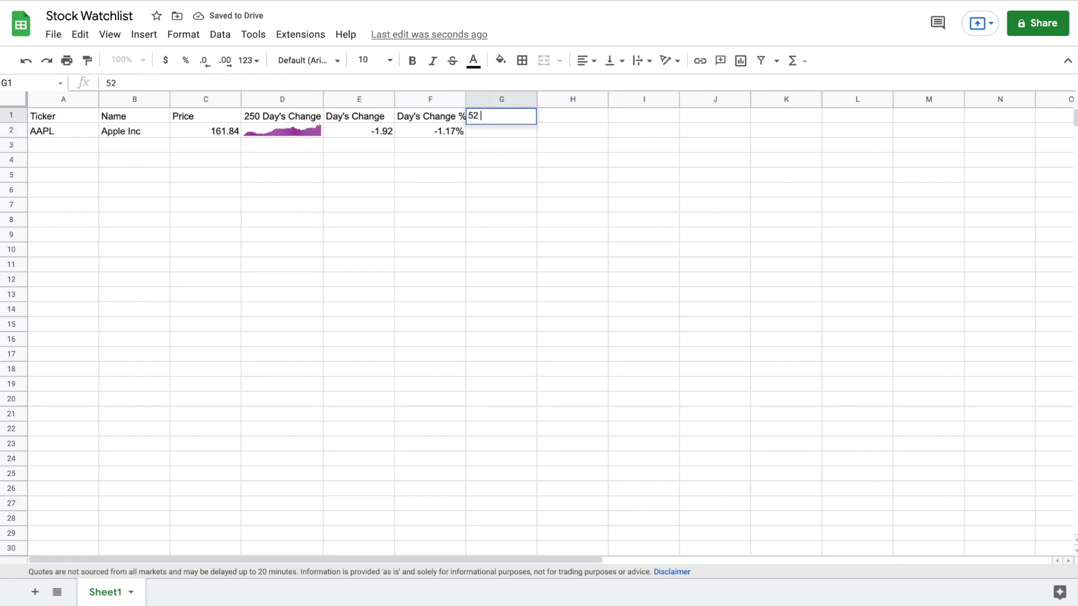
text(Week High)
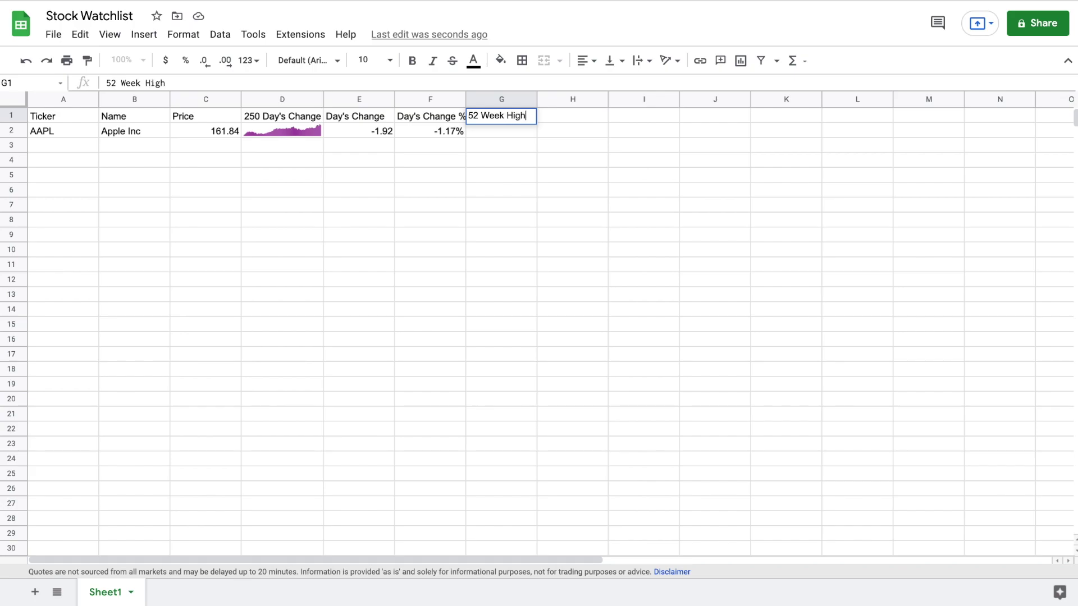
key(Return)
Enter the formula =GOOGLEFINANCE(A2,"high52") in cell G2
text(=goo)
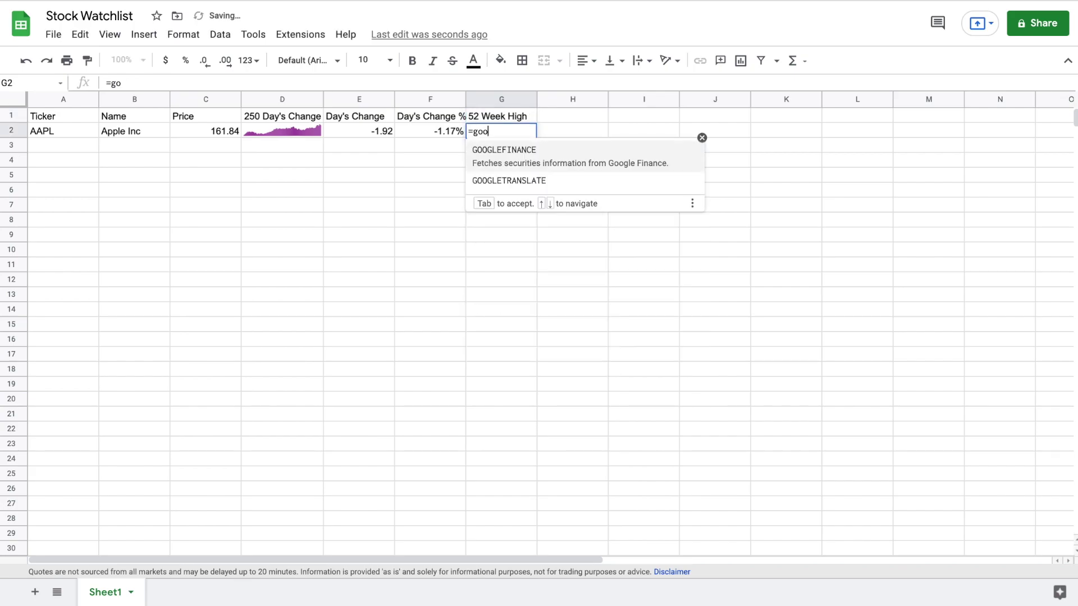
click(557, 151)
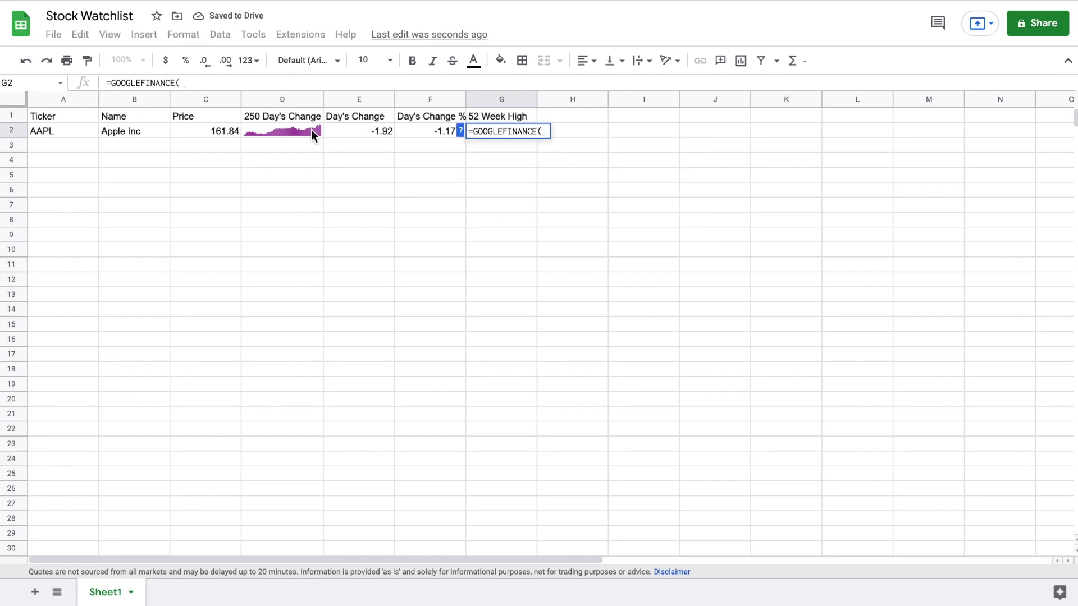
click(66, 130)
text(,)
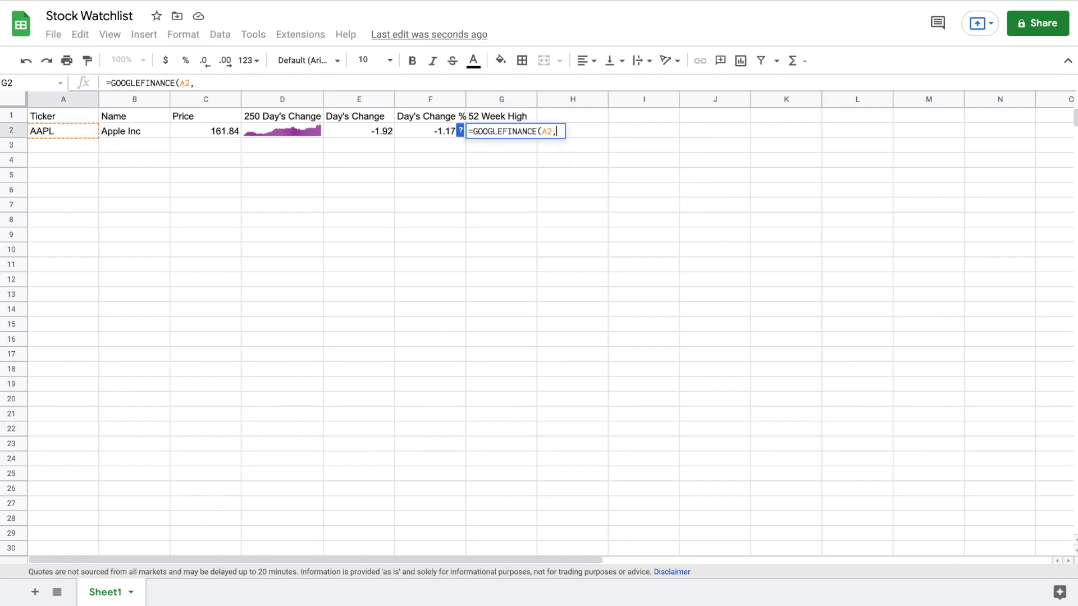
text("high52)
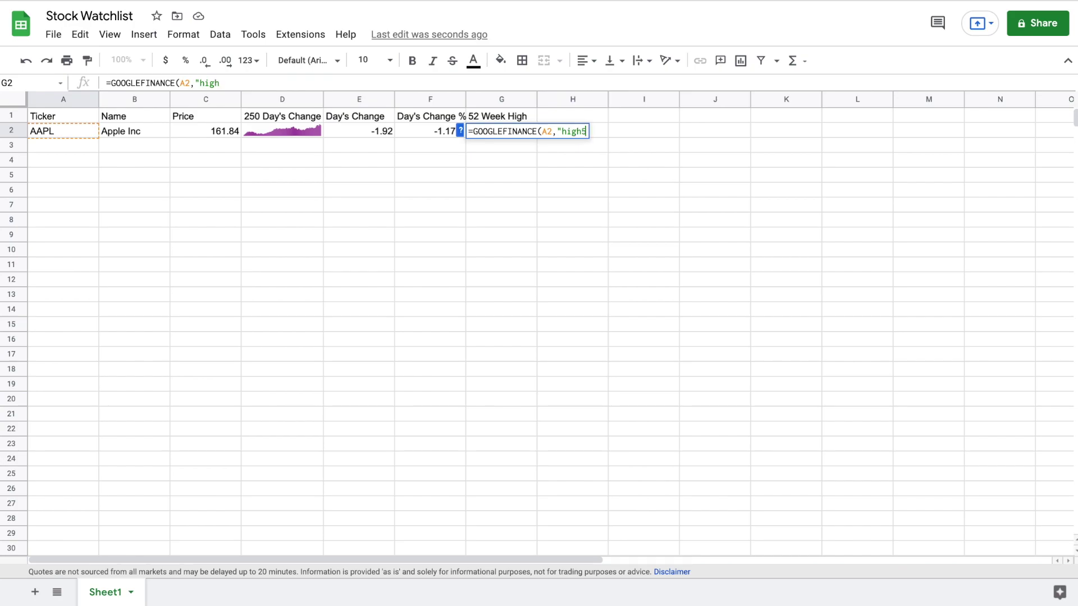
text("))
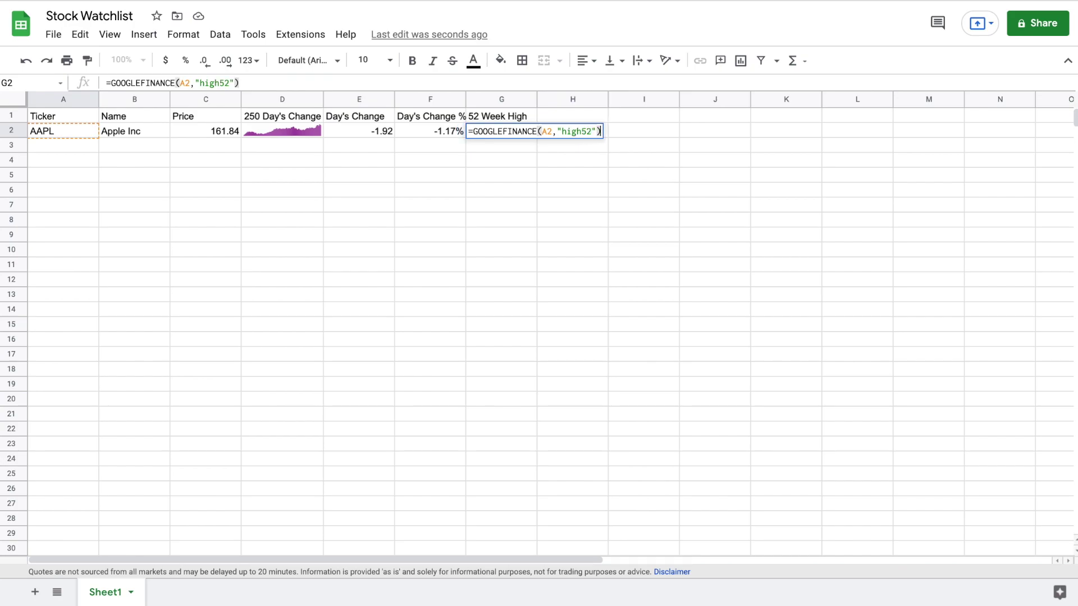
key(Return)
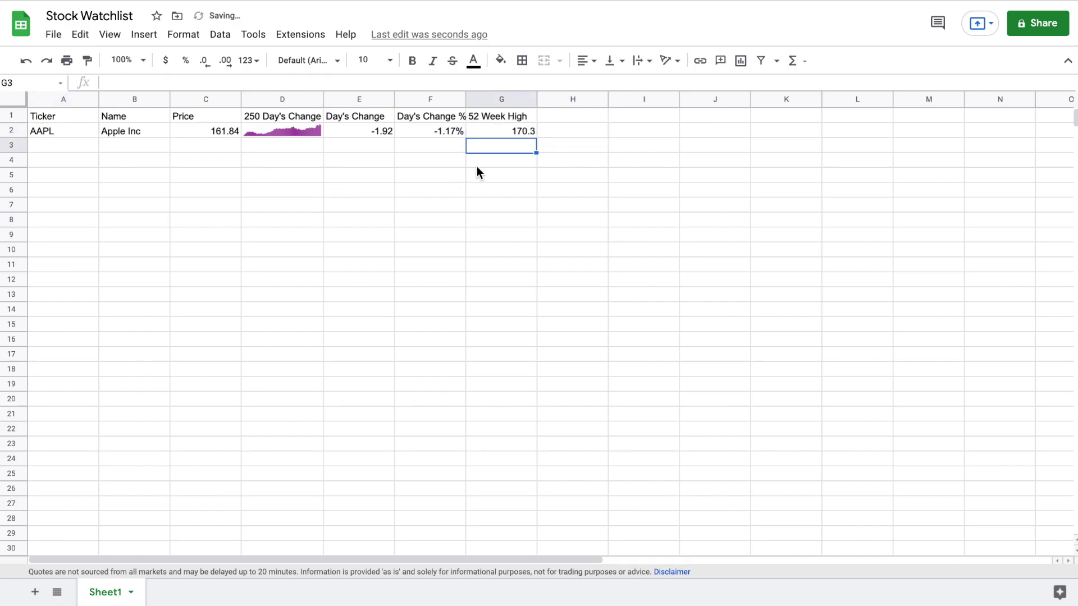
Enter the header 52 Week Low in cell H1
click(570, 117)
text(52 )
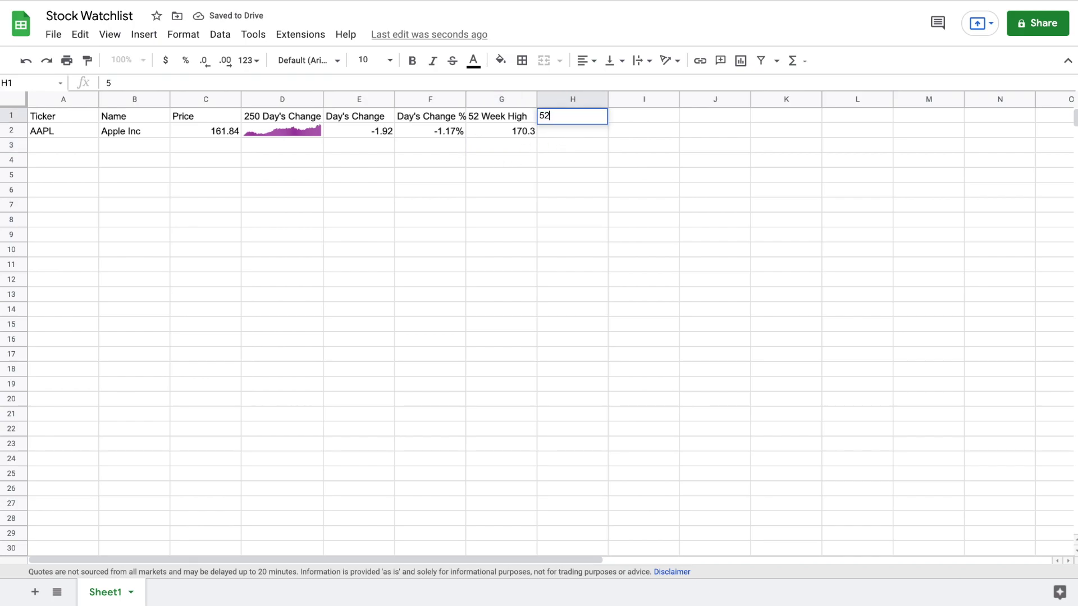
text(Week Low)
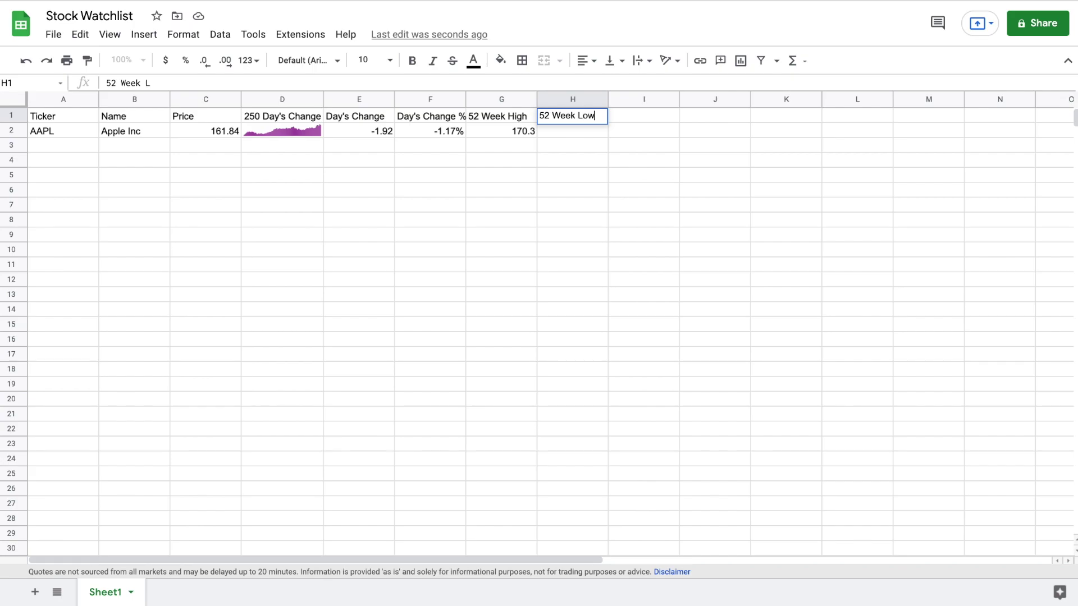
key(Return)
Enter the formula =GOOGLEFINANCE(A2,"low52") in cell H2
text(=goo)
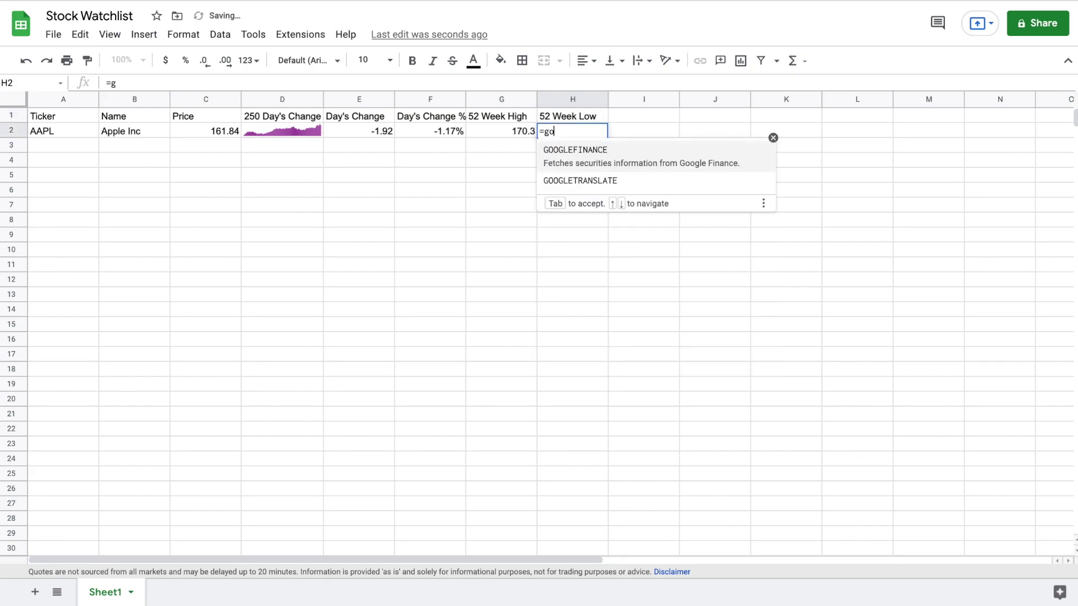
click(593, 160)
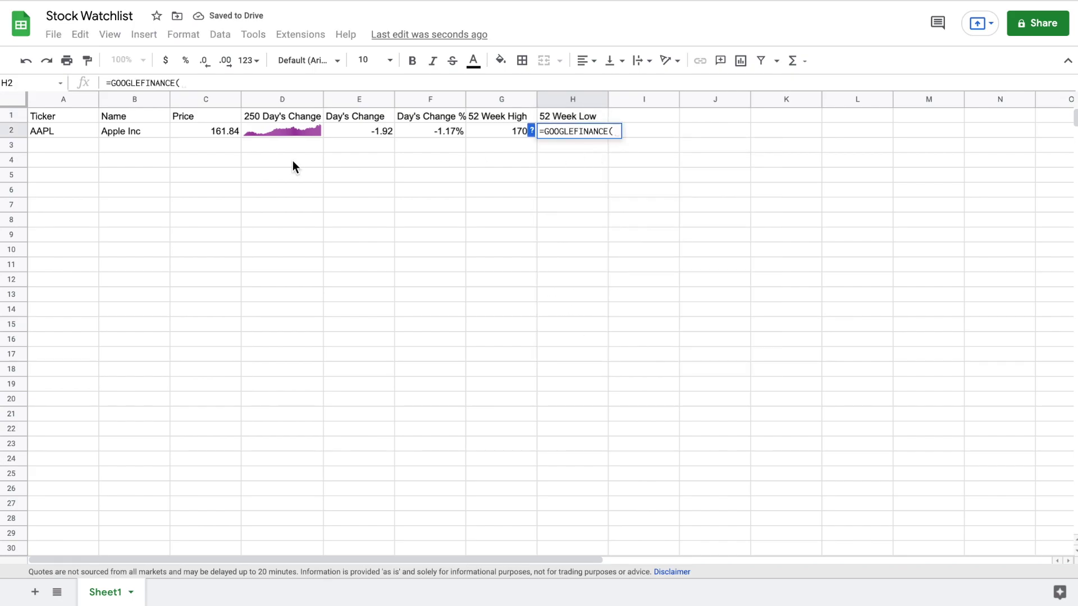
click(87, 133)
text(,)
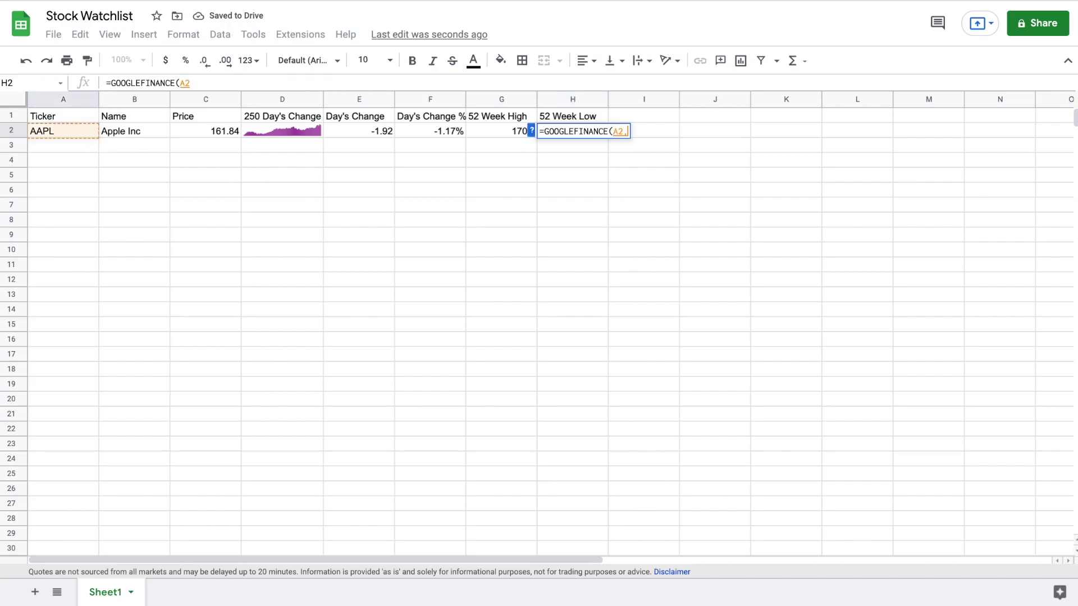
text("low)
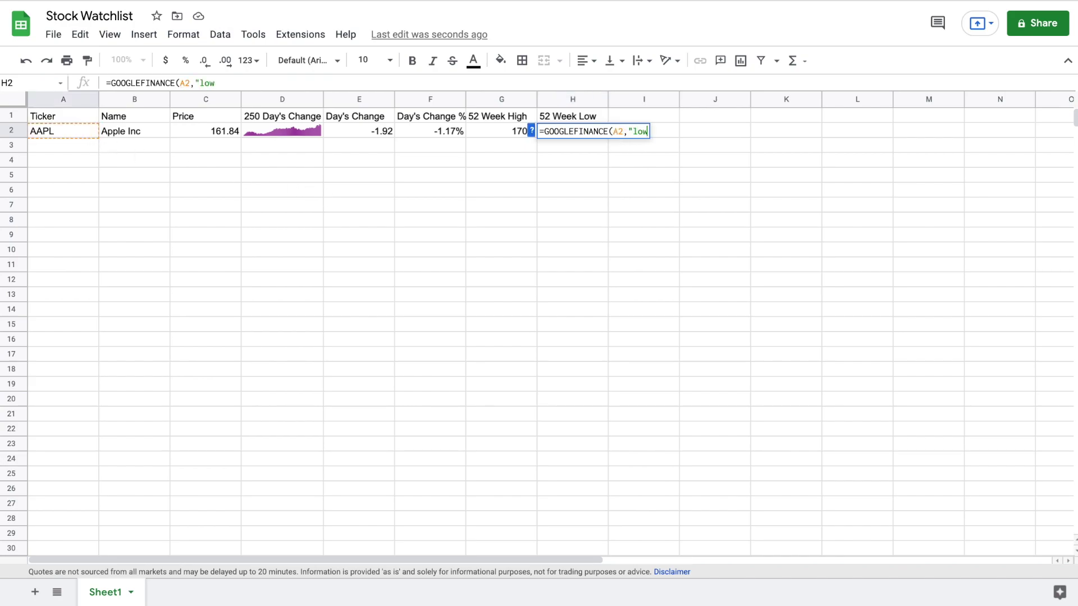
text(52"))
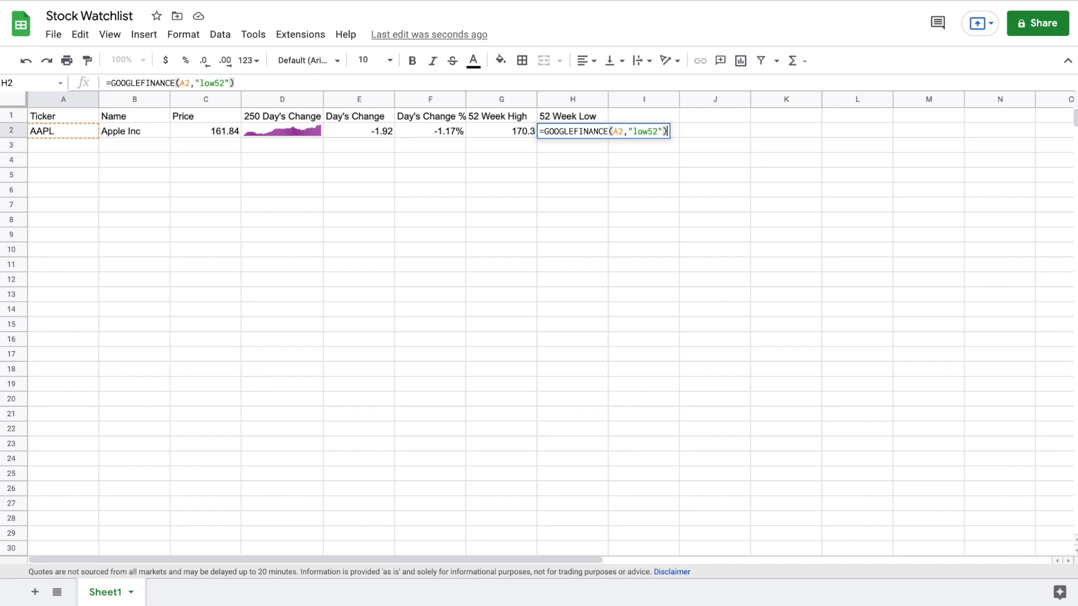
key(Return)
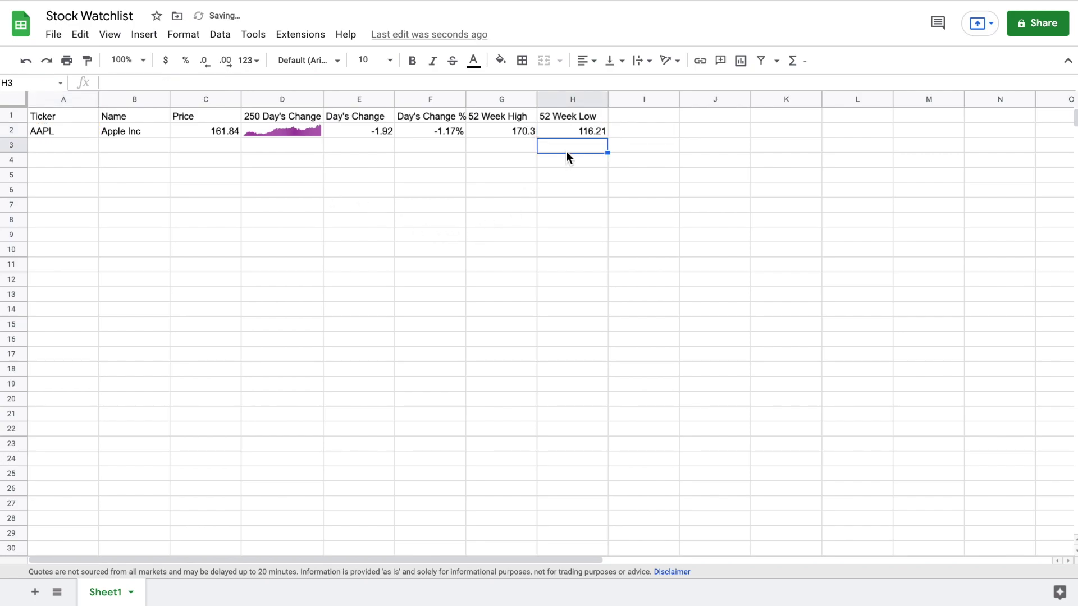
click(588, 128)
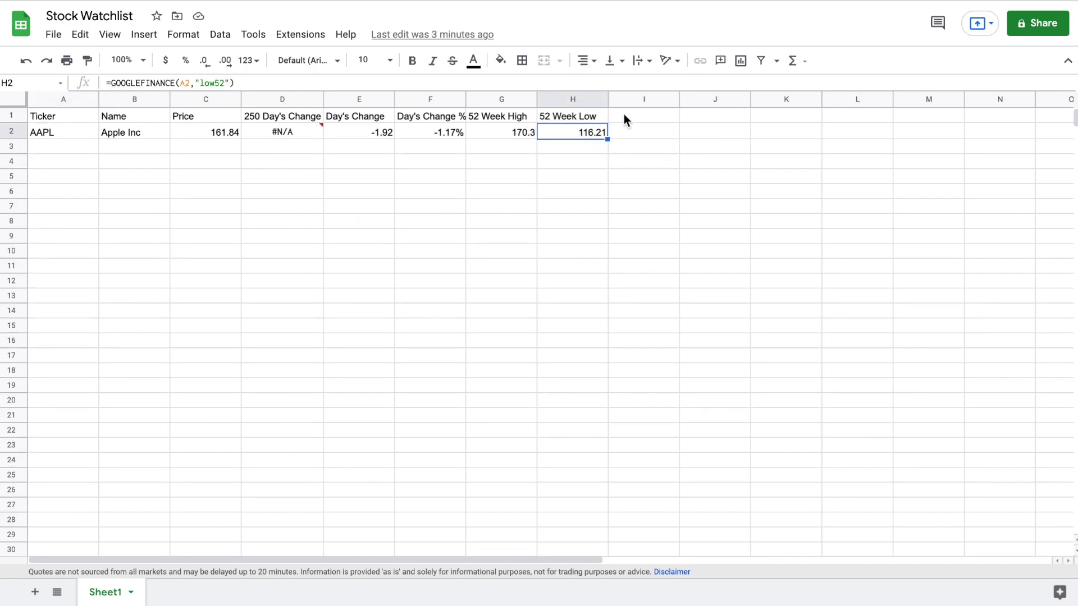
Enter the header 12 Month Return in cell I1
click(624, 113)
text(12 Mo)
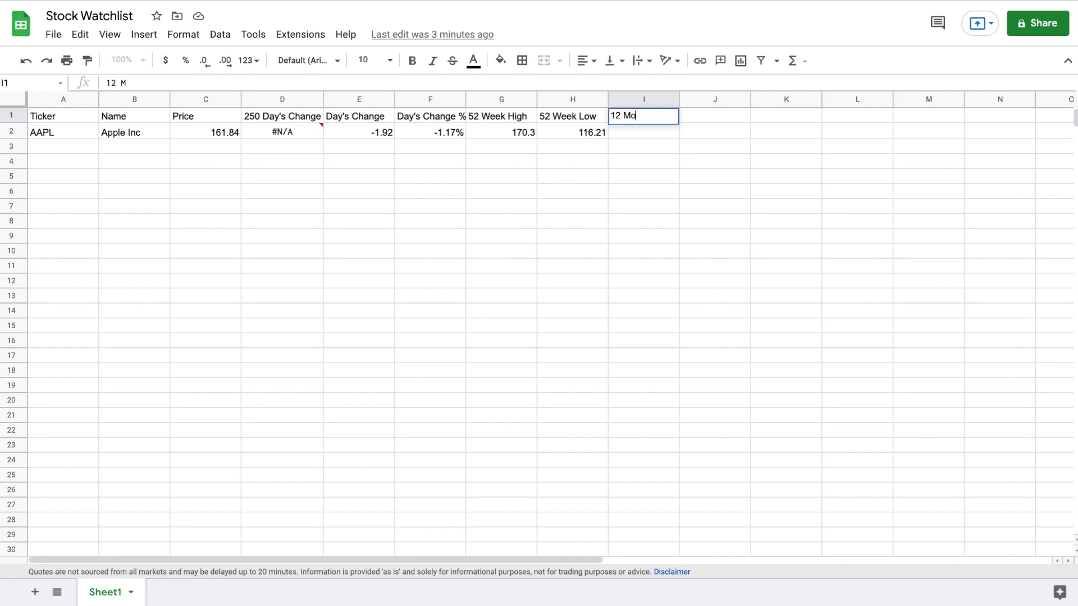
text(nth Return)
key(Return)
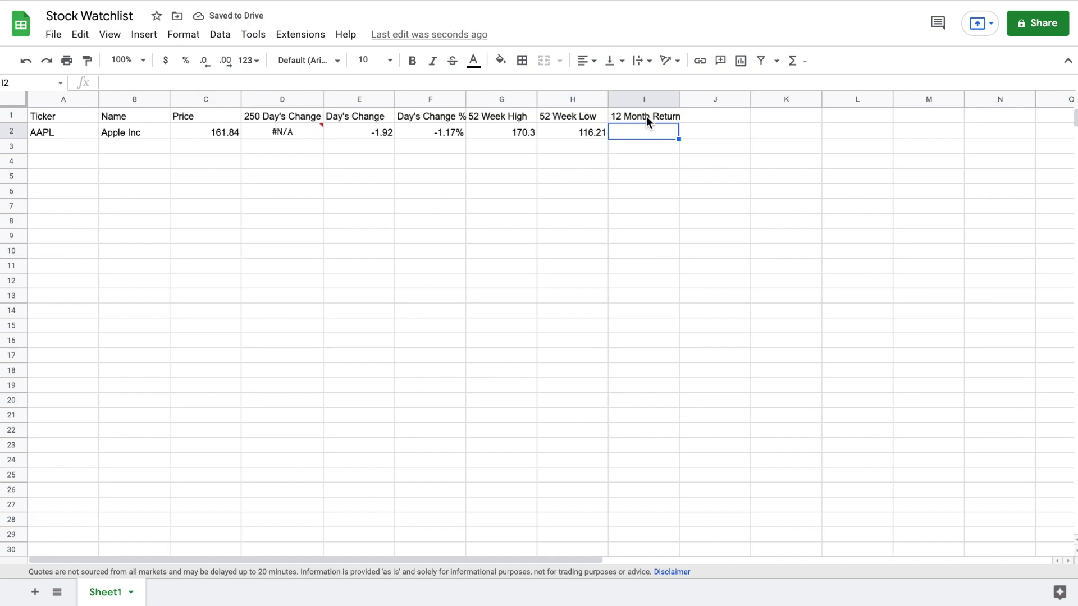
Start the 12-month return formula in cell I2 with the current price as numerator: =(GOOGLEFINANCE(A2,"price")/
text(=(go)
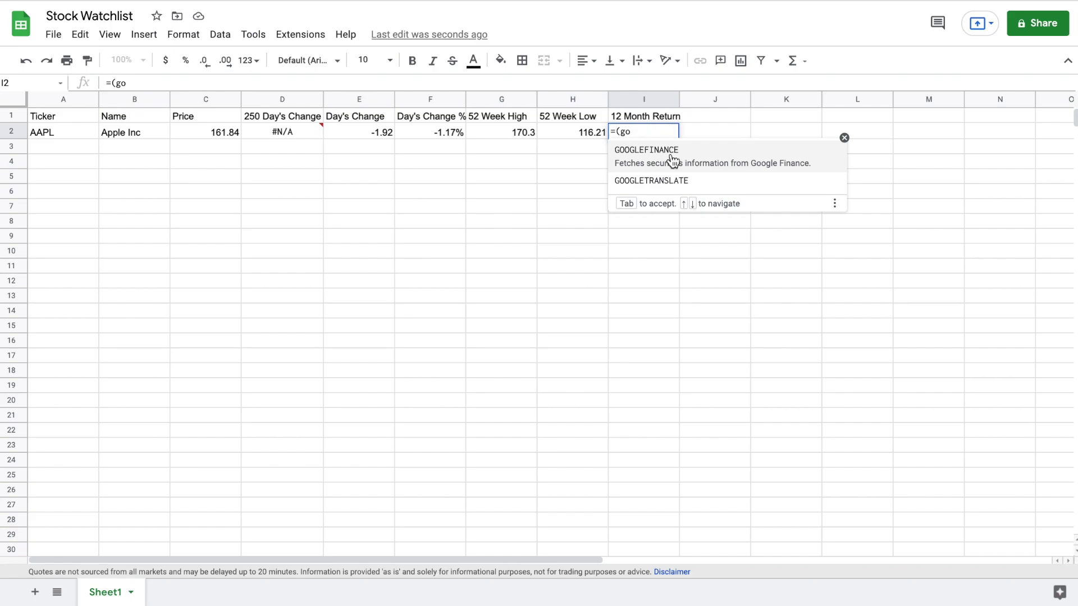
click(673, 161)
click(89, 136)
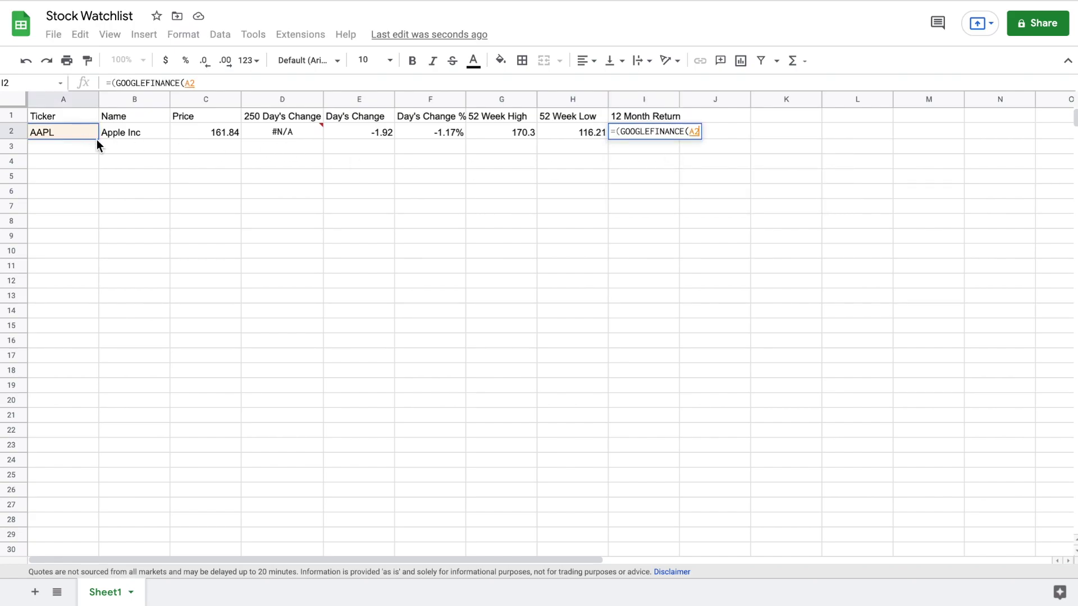
text(,)
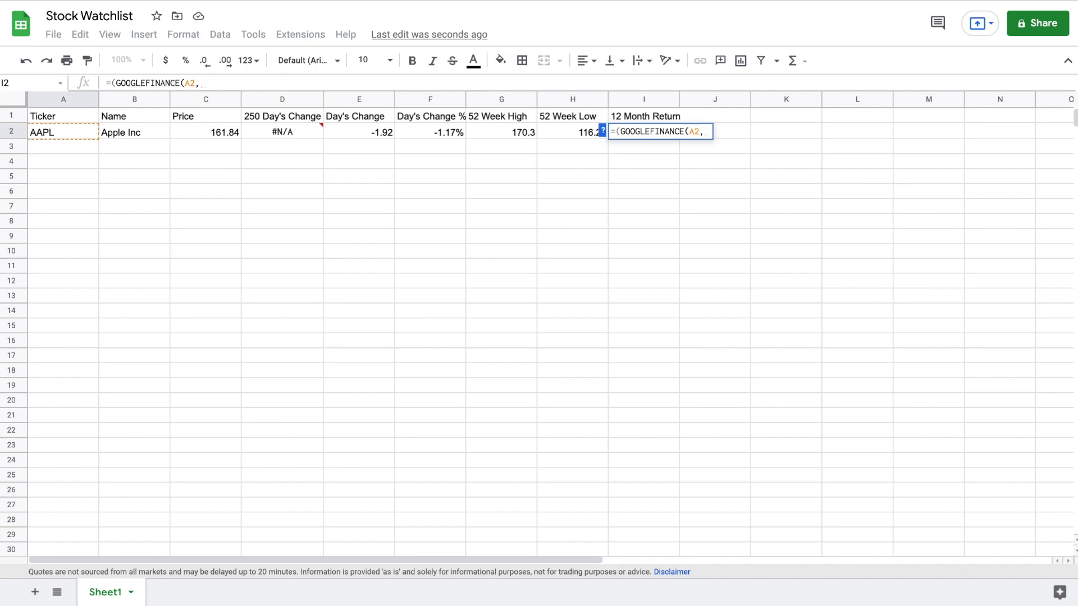
text("price"))
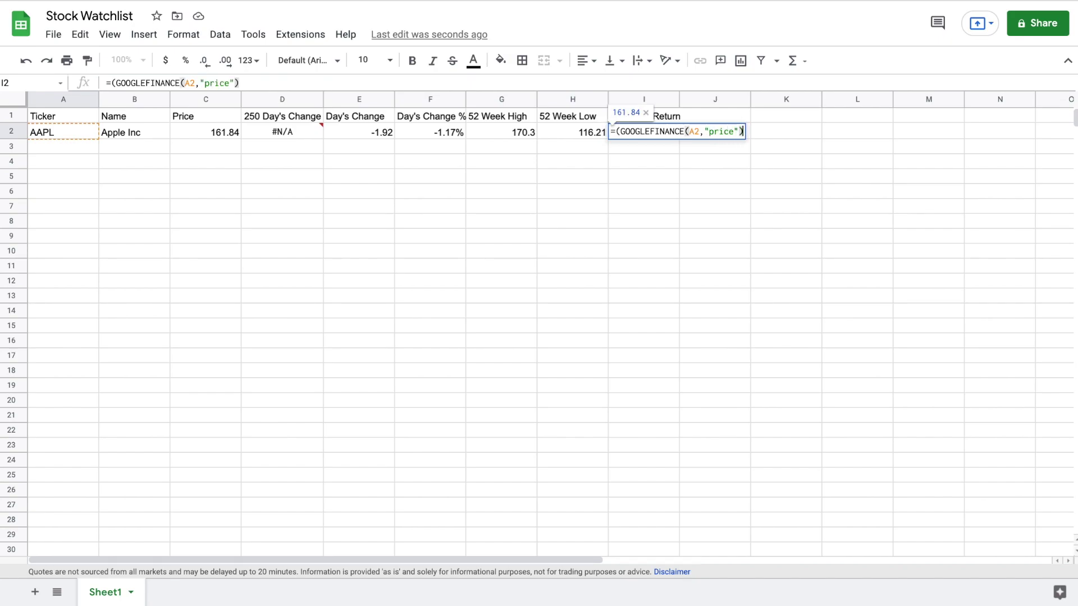
text(/)
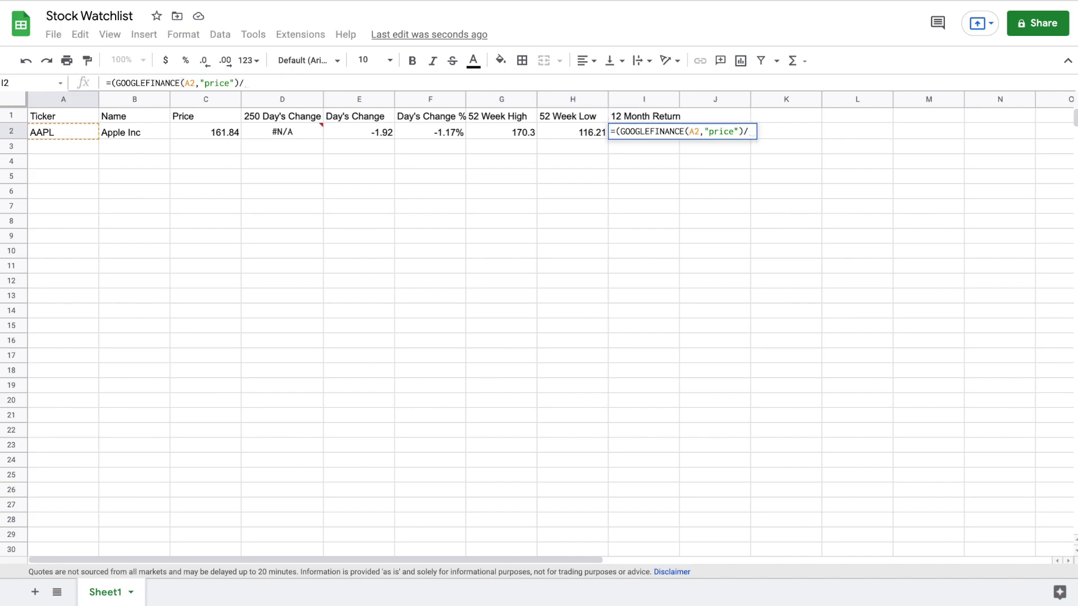
Add the year-ago price lookup as the divisor in the I2 formula: index(GOOGLEFINANCE(A2,"price", datevalue(today()-365)
text(index(go)
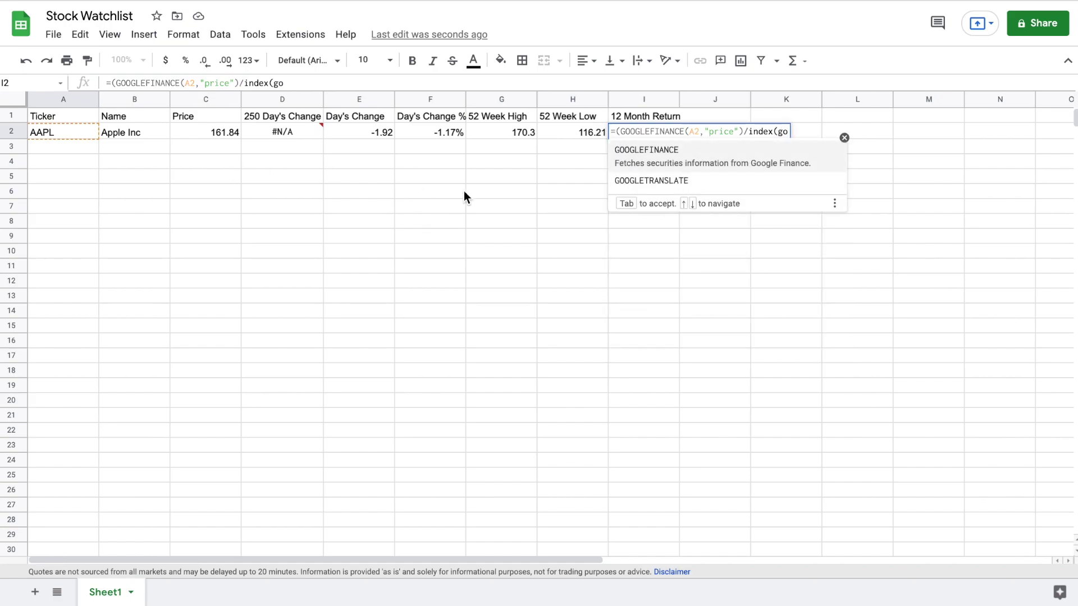
click(715, 163)
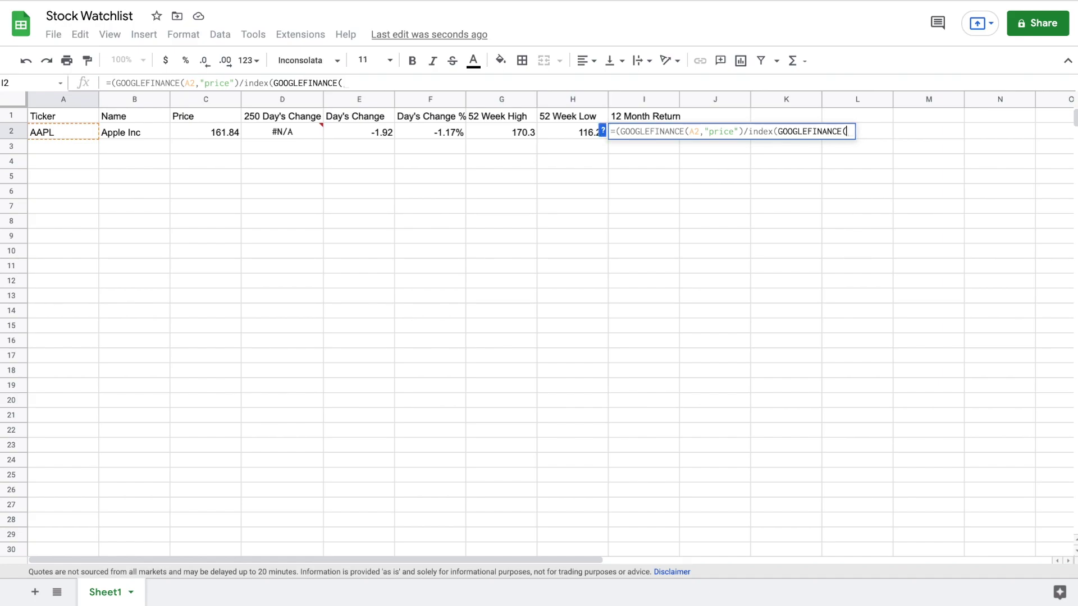
click(60, 132)
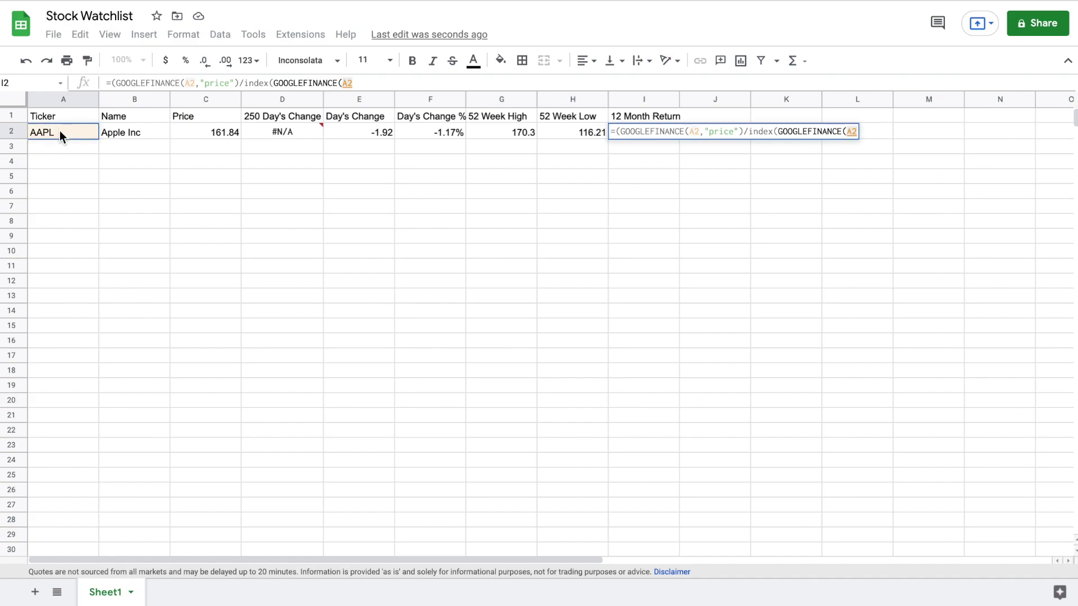
text(,"price")
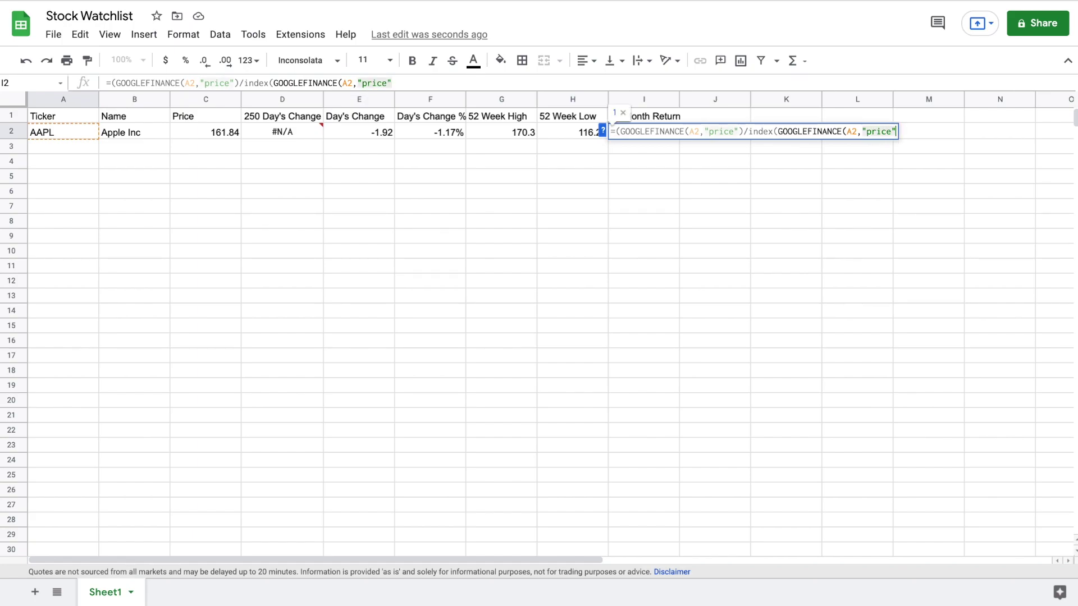
text(,d)
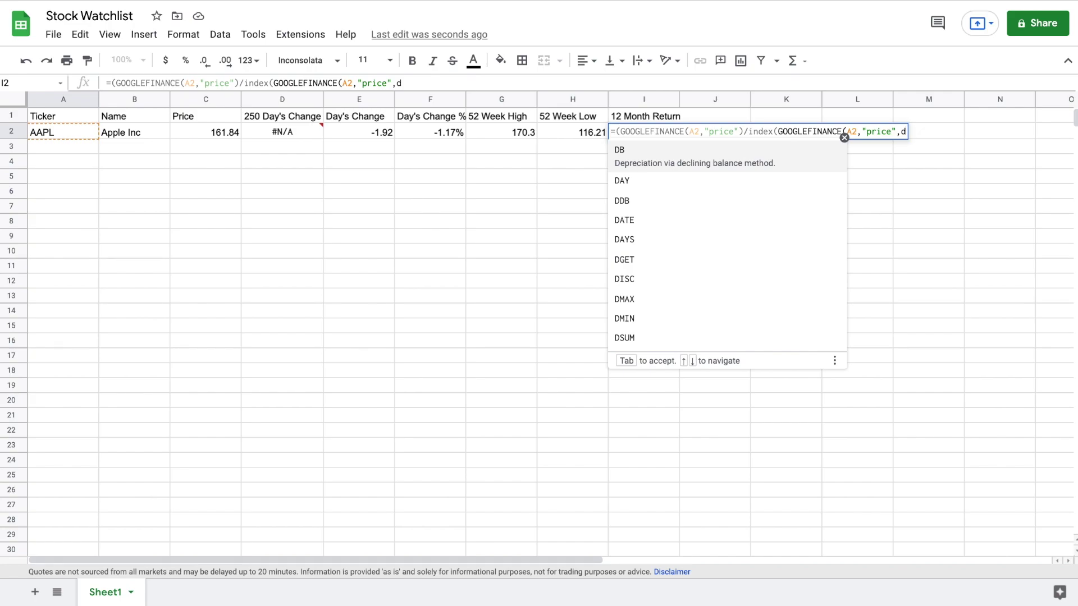
key(BackSpace)
text(date)
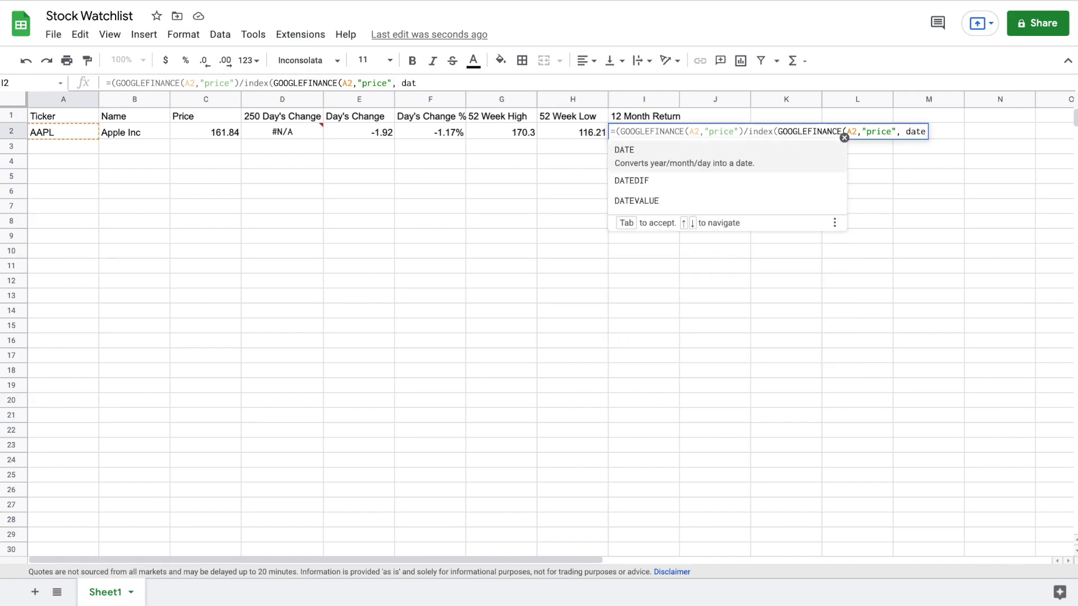
text(value)
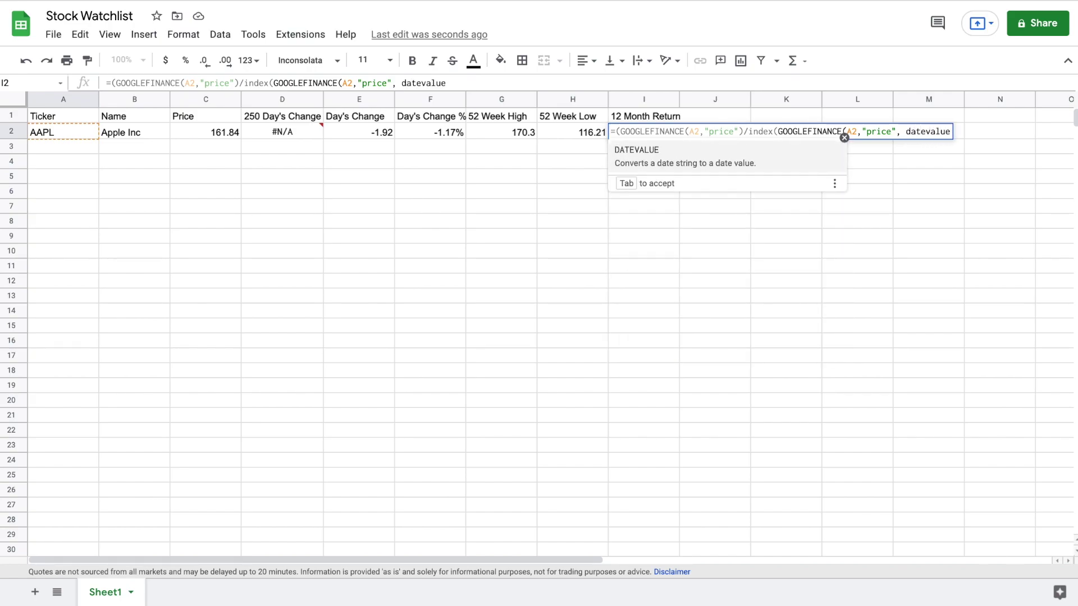
text((today)
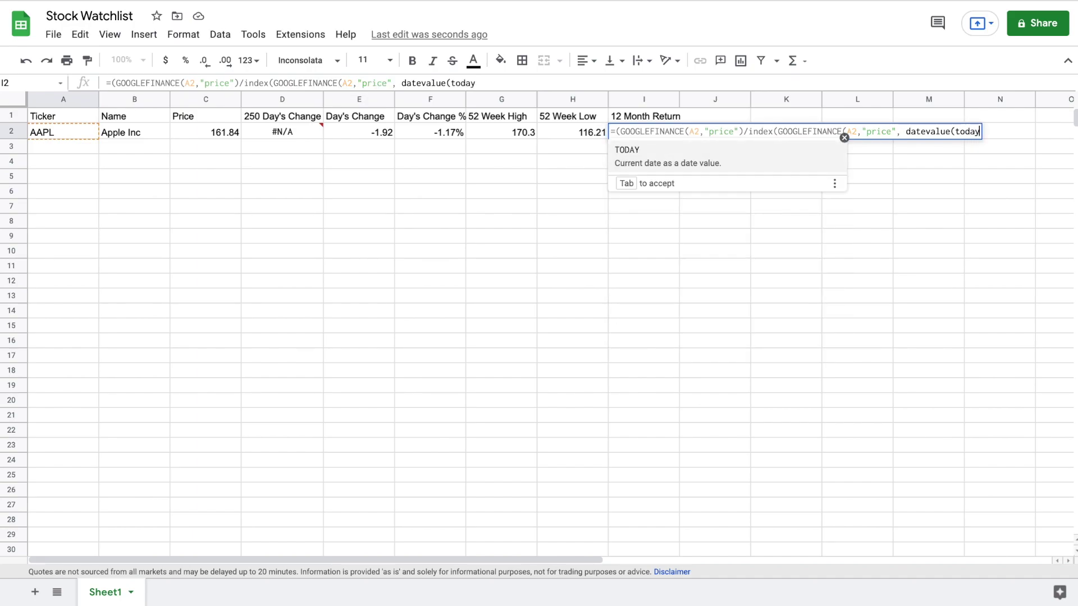
text(()-3)
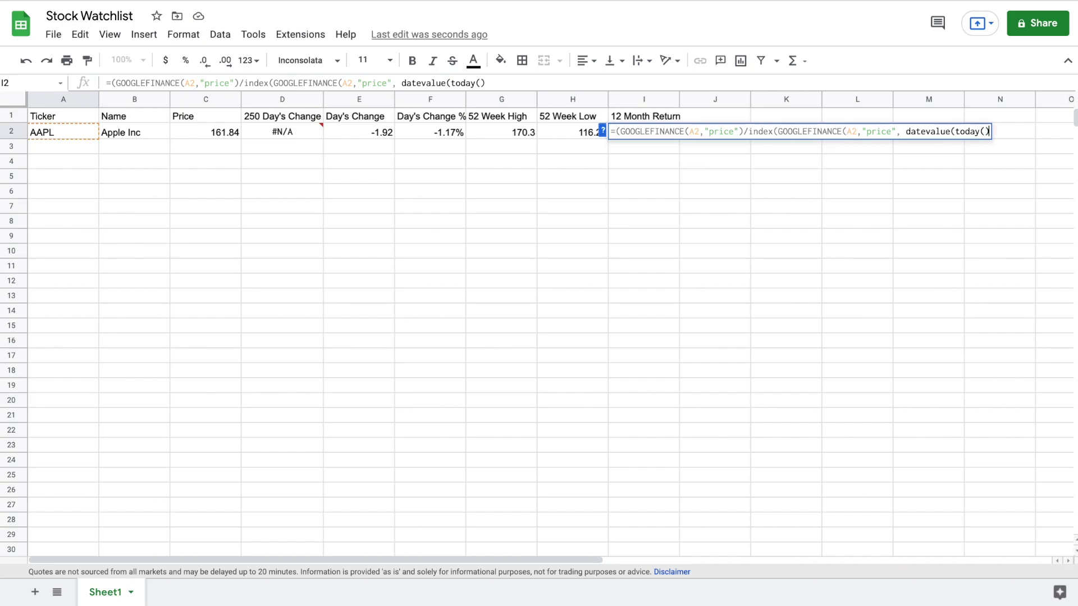
text(65))
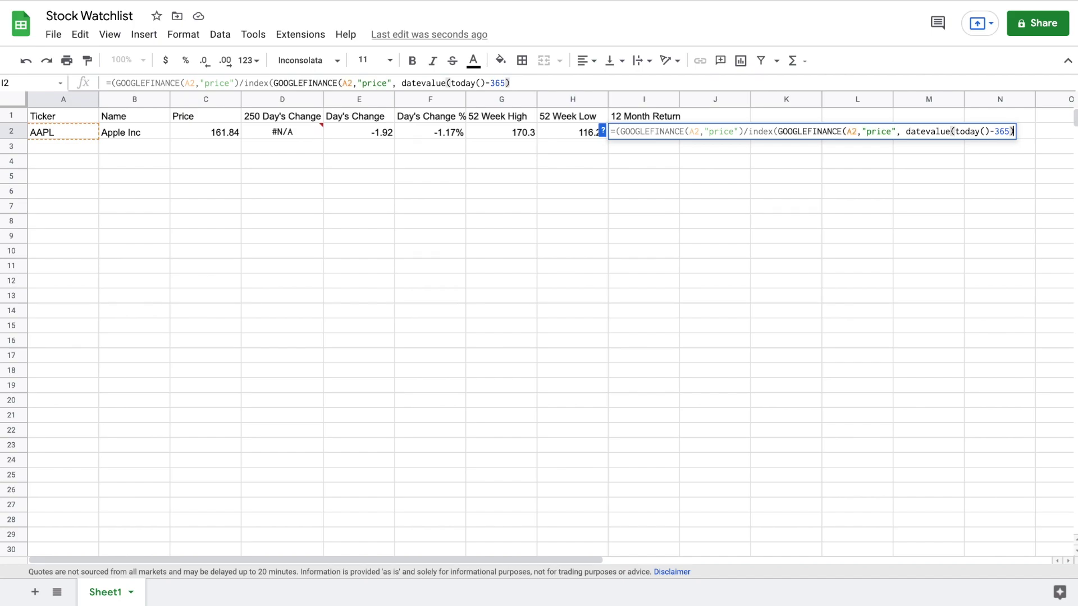
Complete the I2 return formula by having INDEX take row 2, column 2 and subtracting 1: )),2,2) -1 )
text(),)
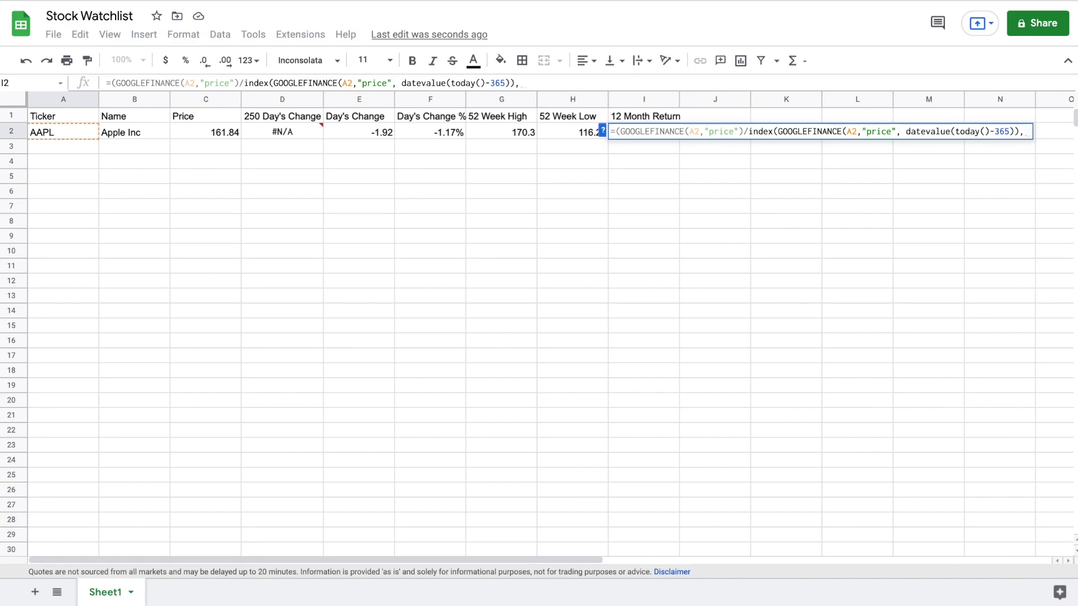
text(2,2)
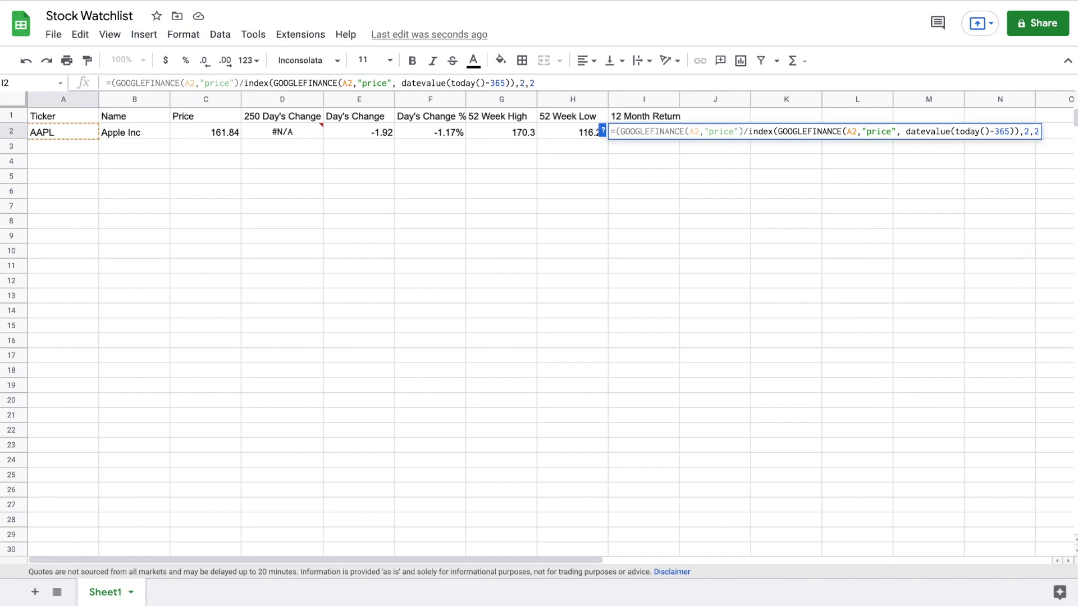
text() -1)
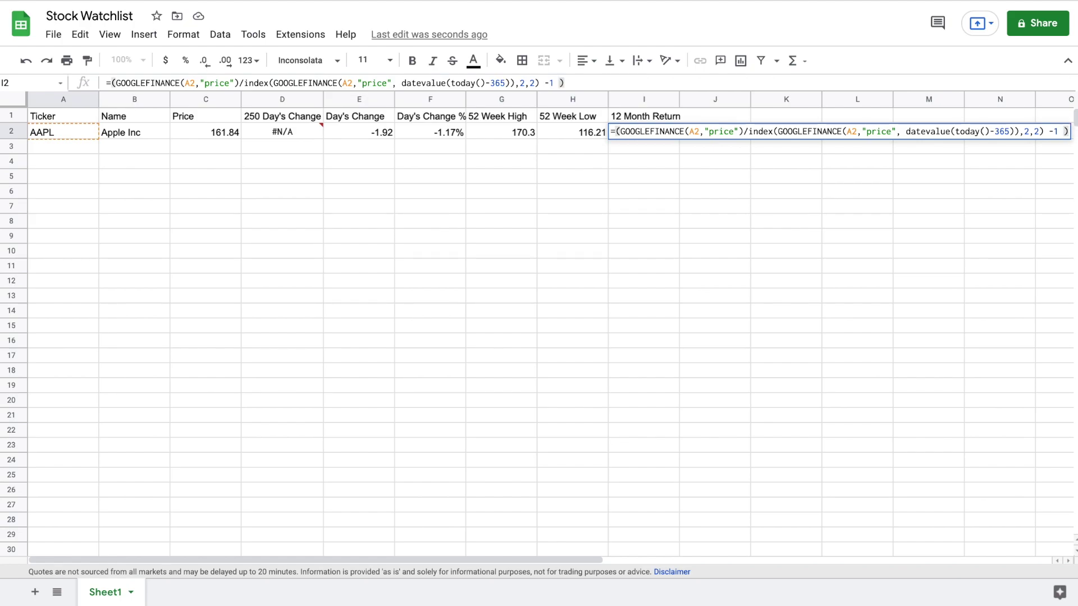
key(Return)
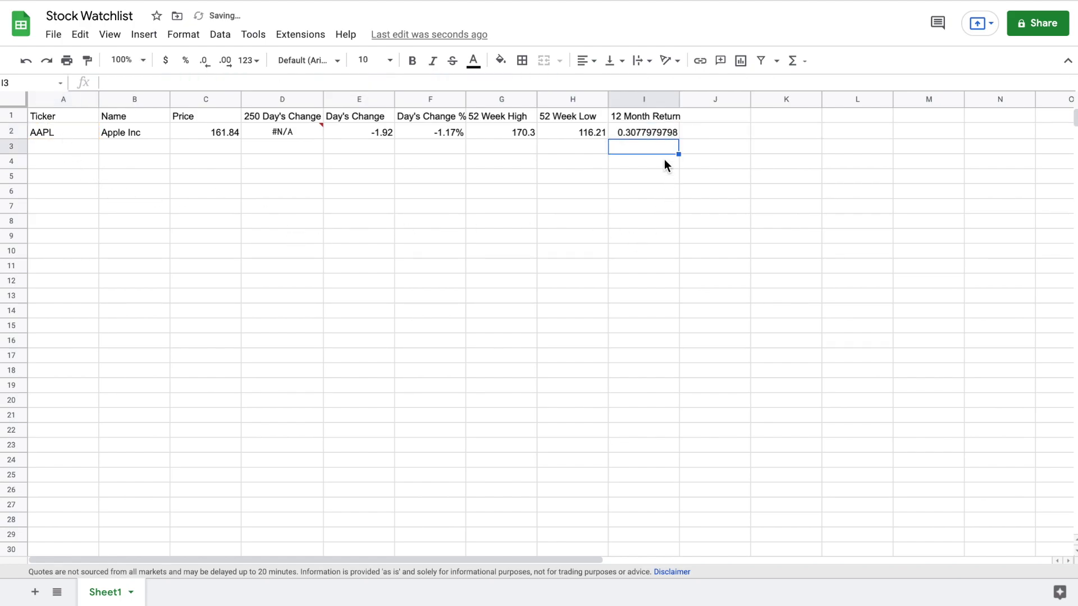
Format the 12-month return in cell I2 as a percentage and fit column I to its contents
click(659, 136)
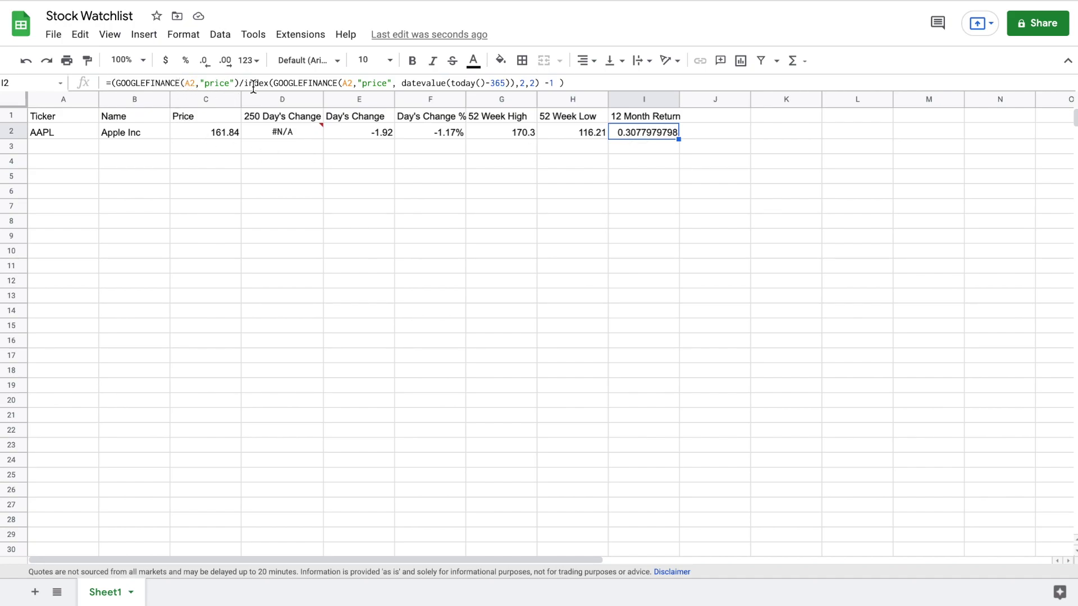
click(185, 68)
double_click(678, 99)
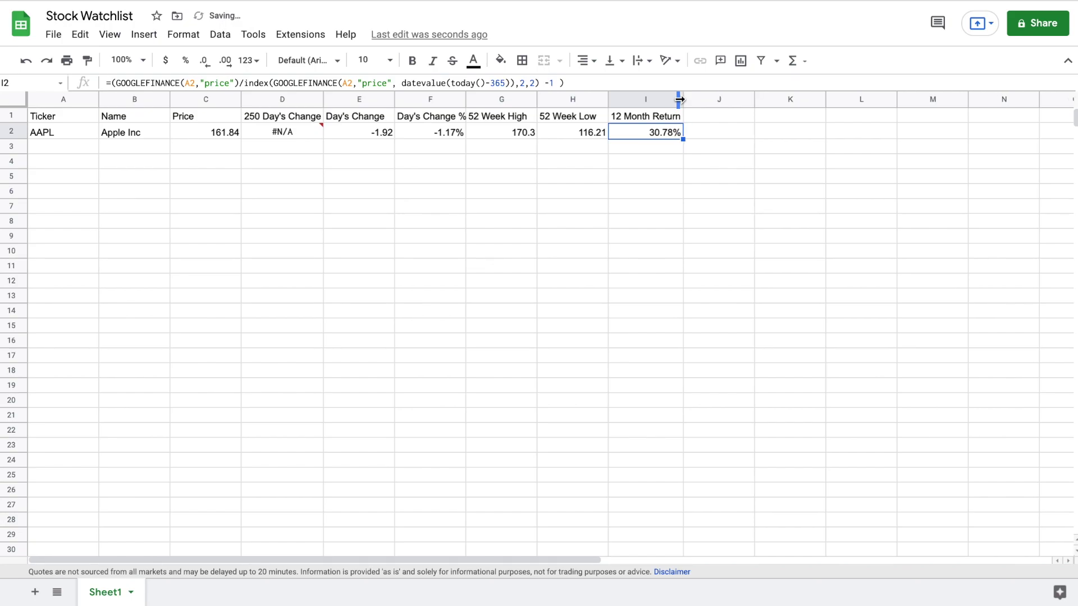
Enter the header Market Cap in cell J1
click(695, 112)
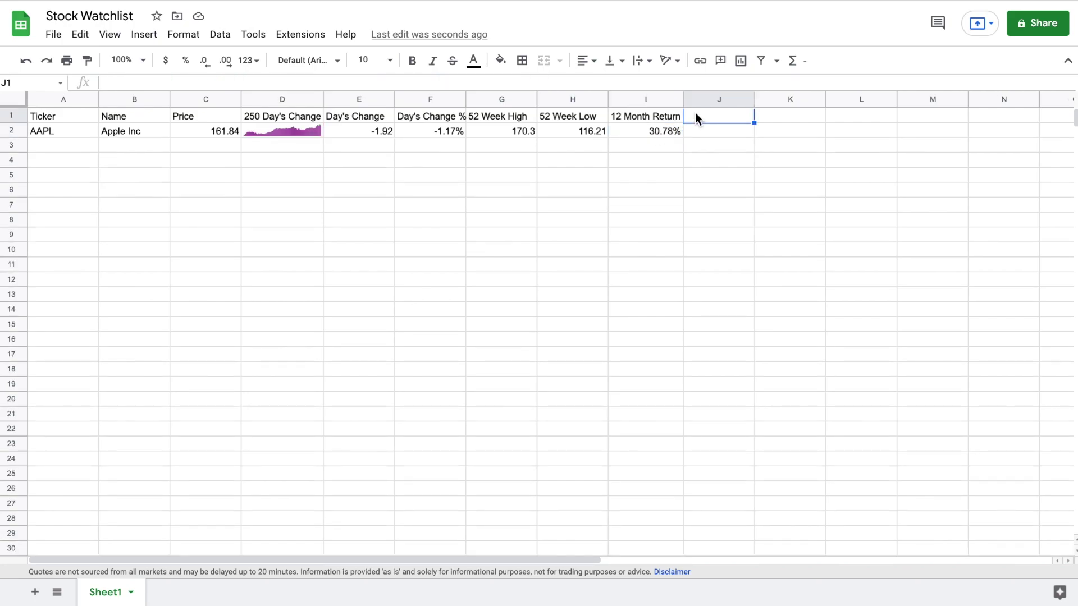
text(Market)
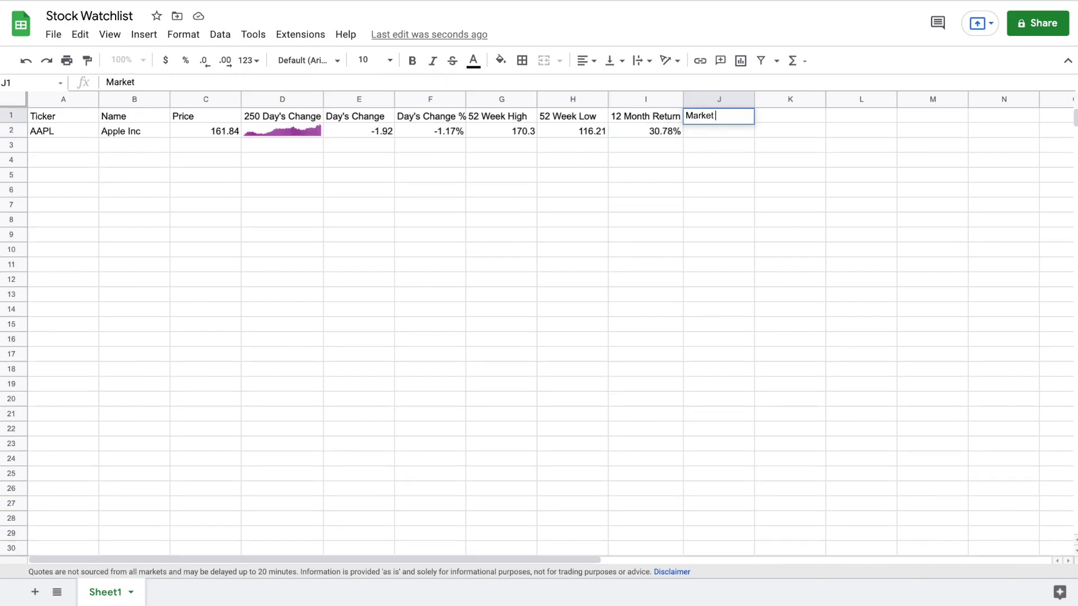
text( Cap)
Enter the formula =GOOGLEFINANCE(A2,"marketcap") in cell J2 and widen column J slightly
click(723, 130)
text(=go)
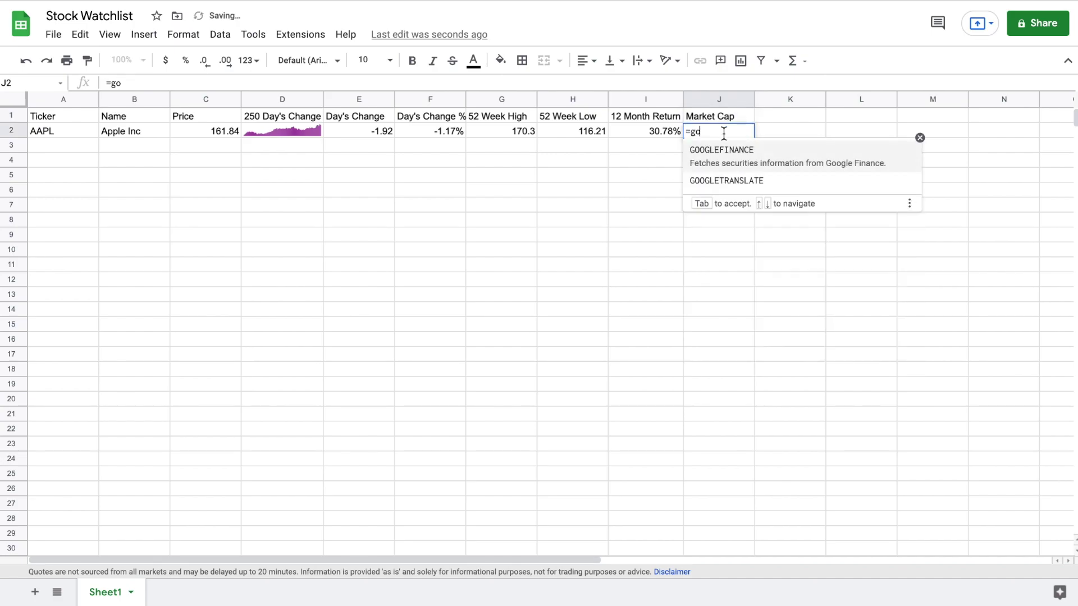
key(Tab)
click(49, 135)
text(,"marke)
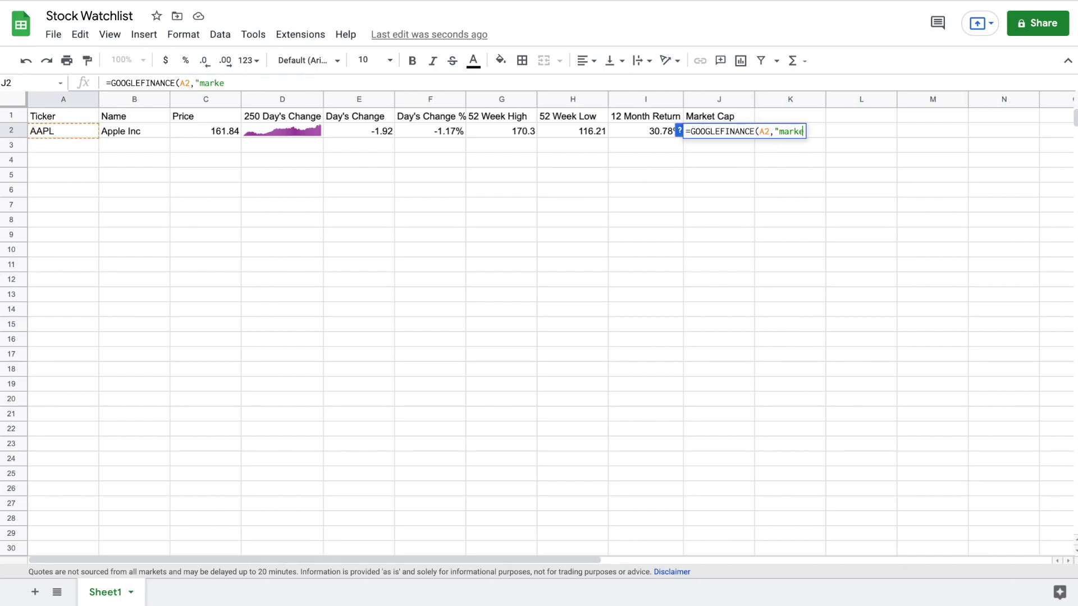
text(ytcap)
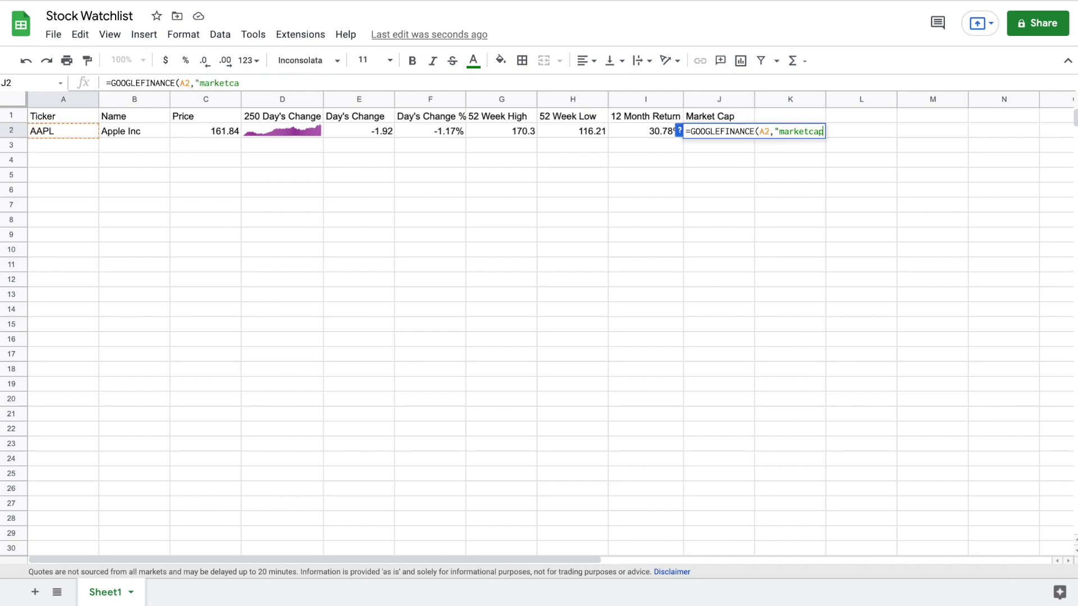
text("))
key(Return)
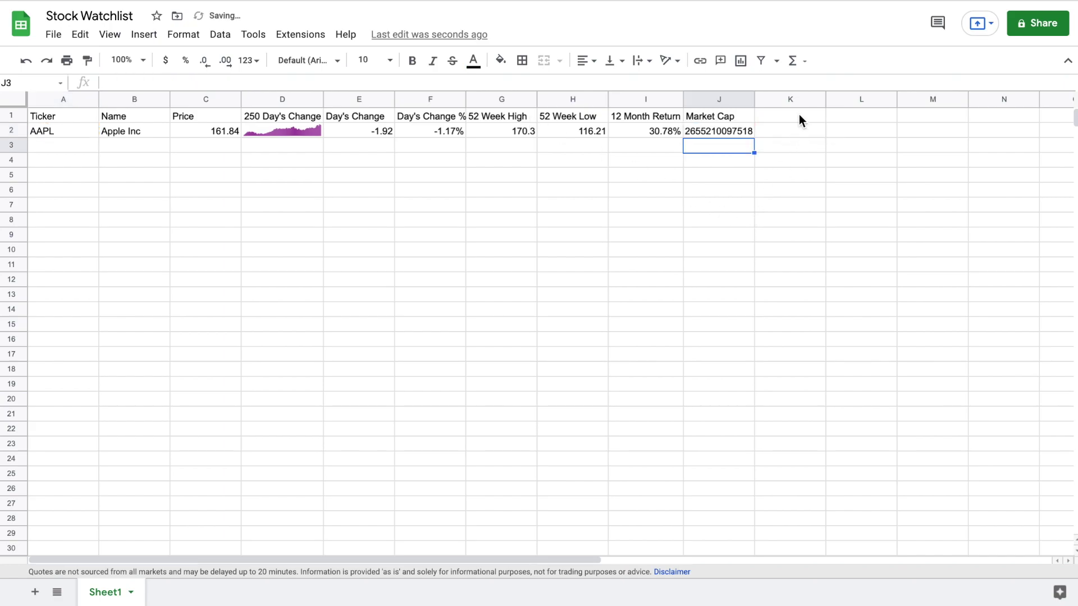
drag(755, 99, 763, 100)
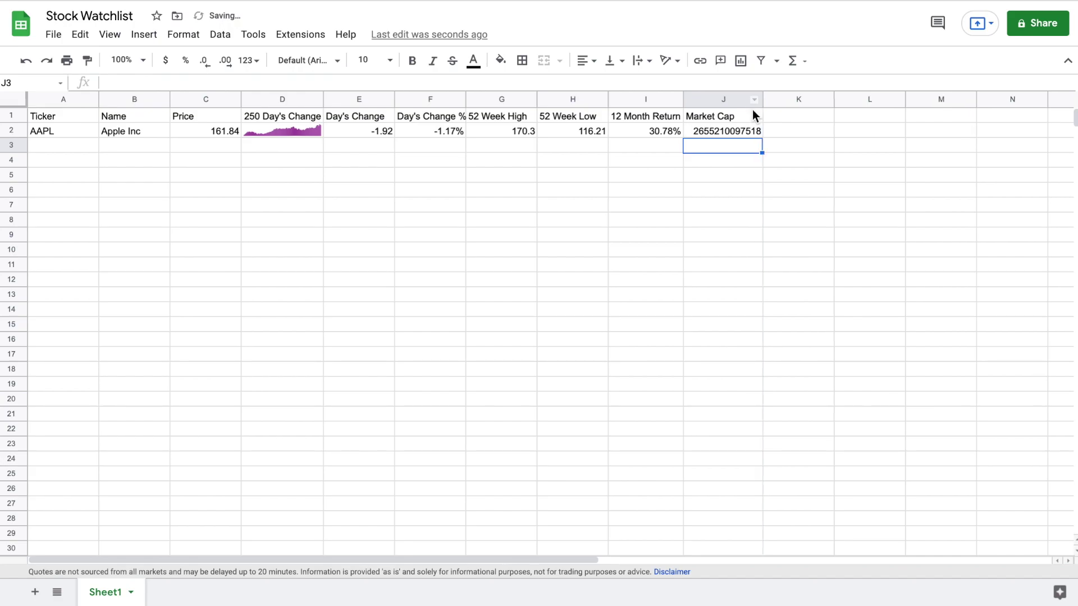
Enter the header PE in cell K1
click(773, 115)
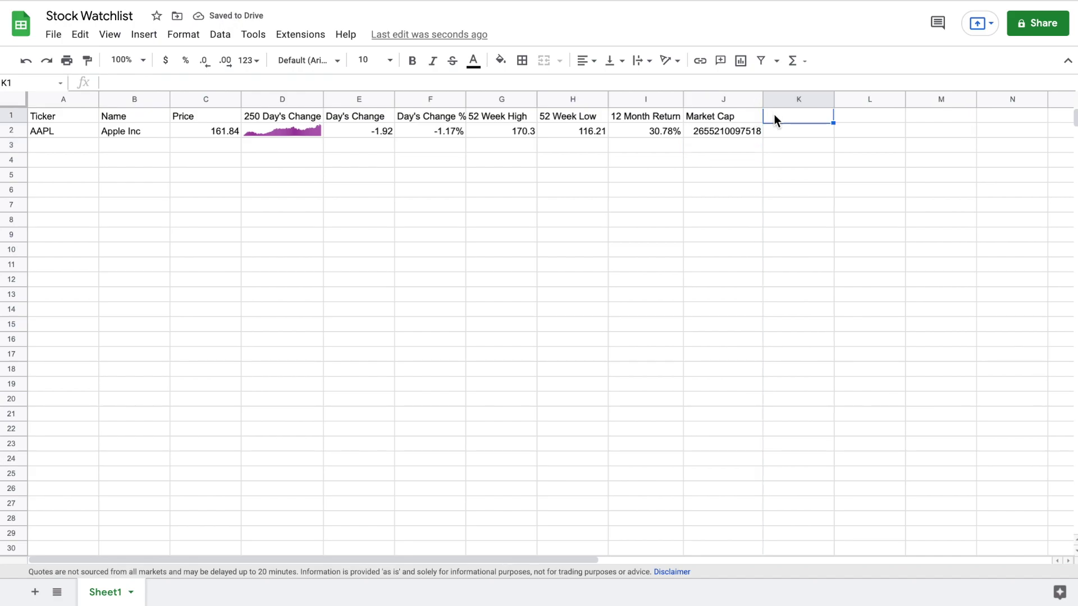
text(PE)
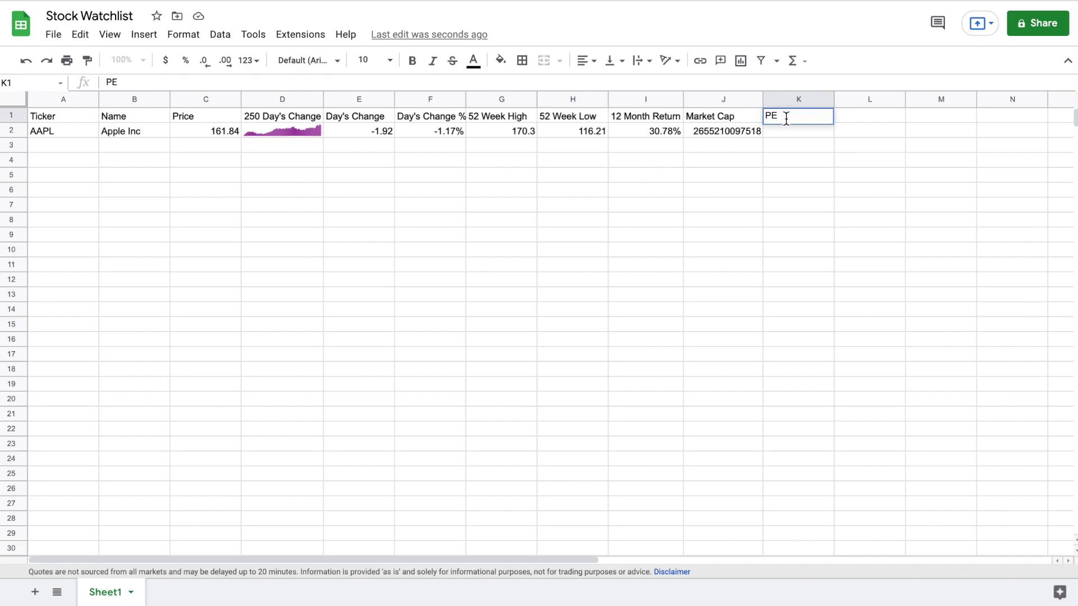
key(Return)
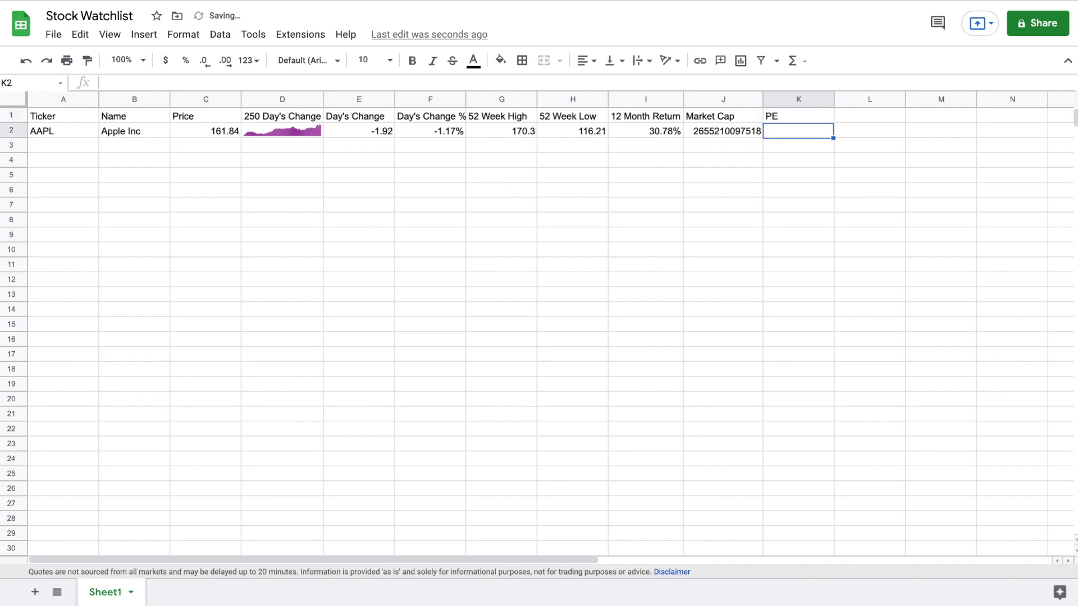
Enter the formula =GOOGLEFINANCE(A2,"pe") in cell K2
text(=goo)
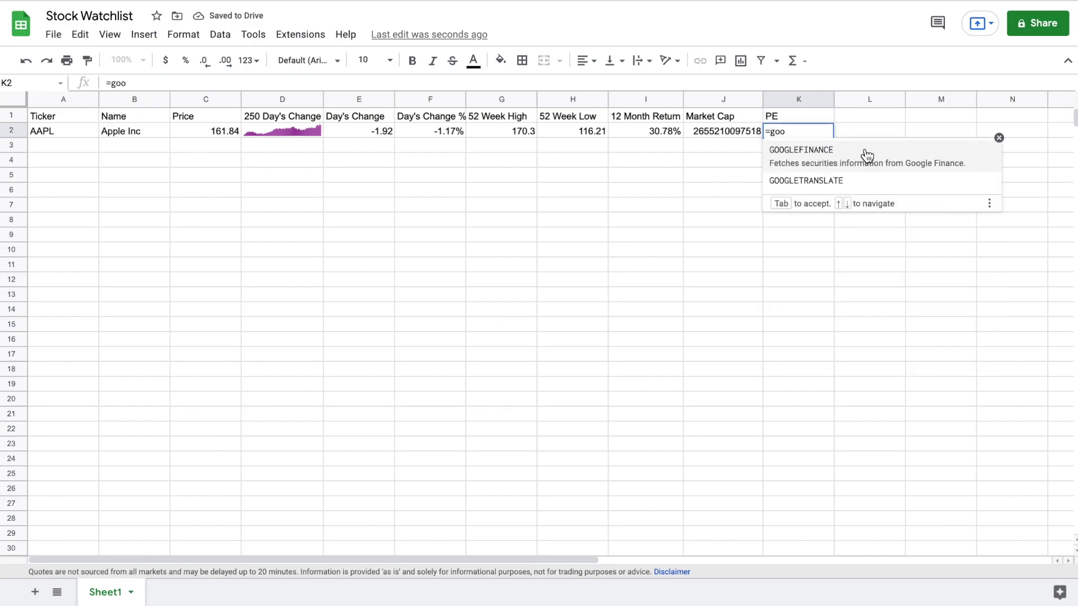
click(867, 155)
click(76, 130)
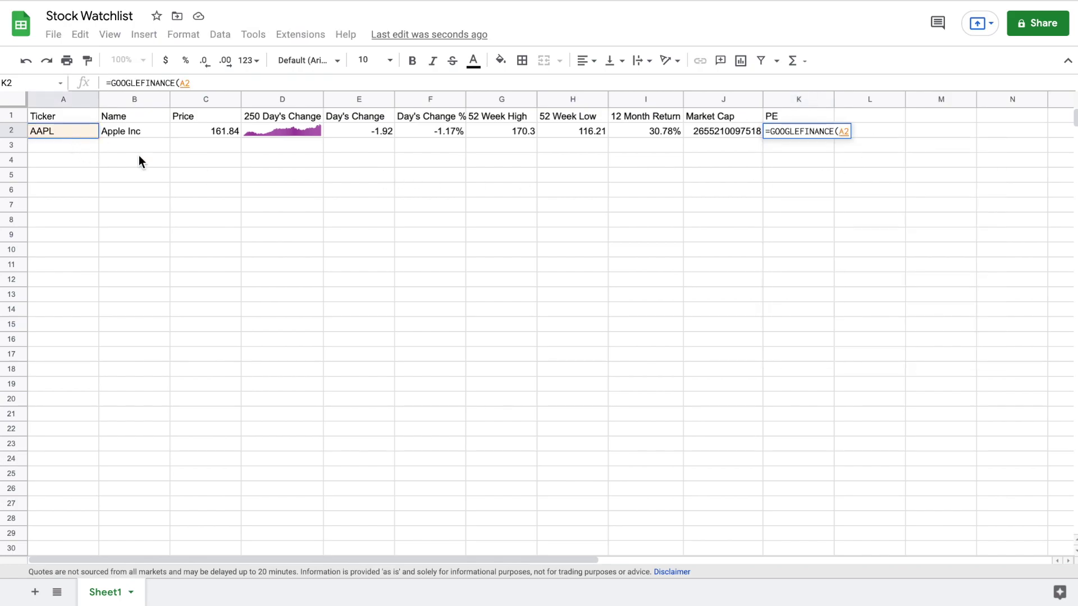
text(,"pe"))
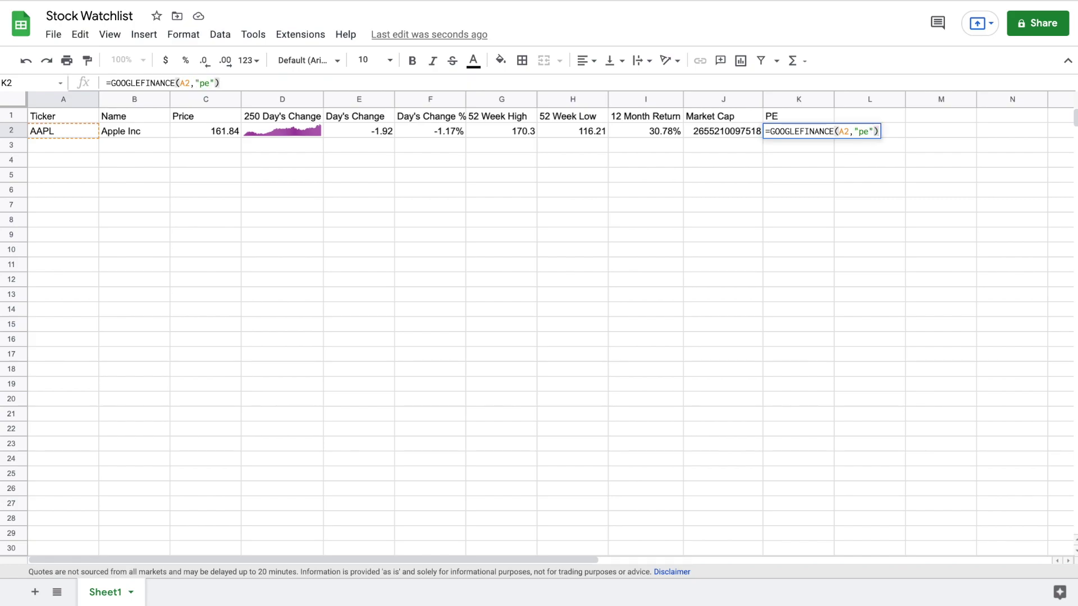
key(Return)
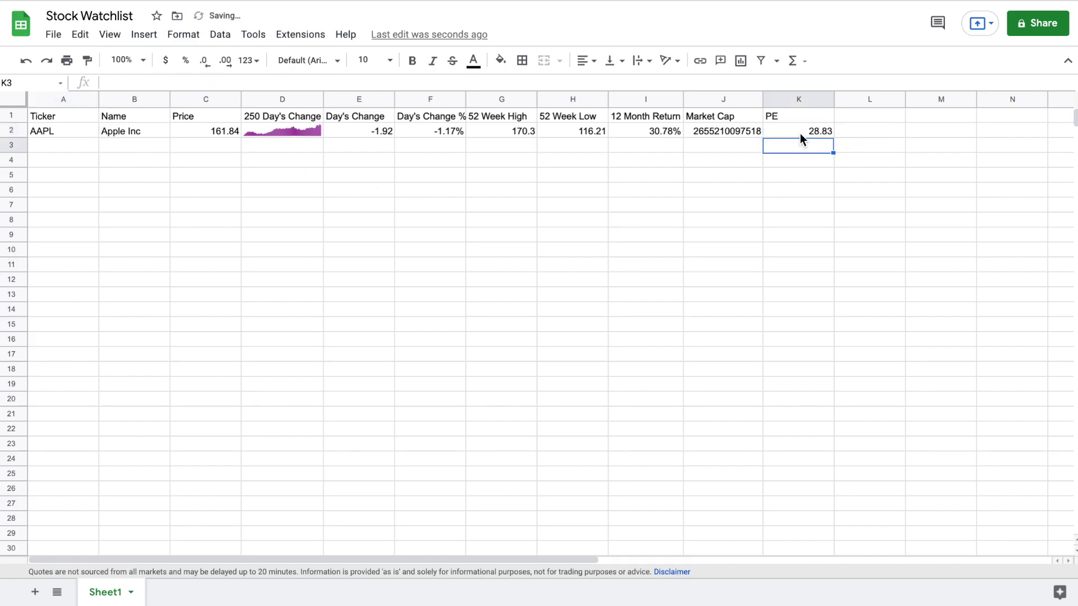
click(802, 130)
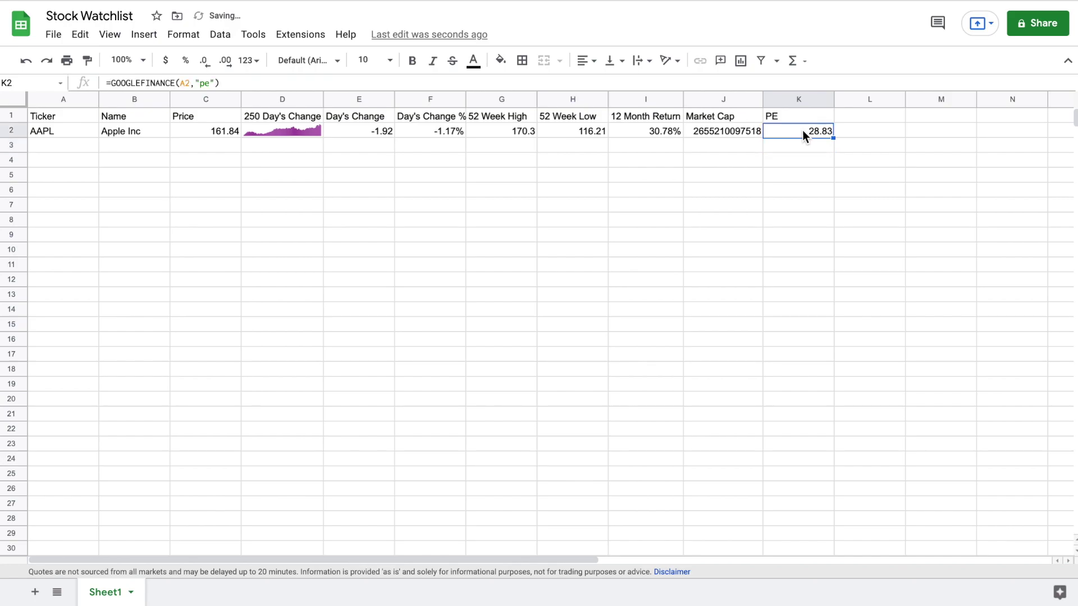
Enter the header Industry in cell L1
click(854, 116)
text(Indus)
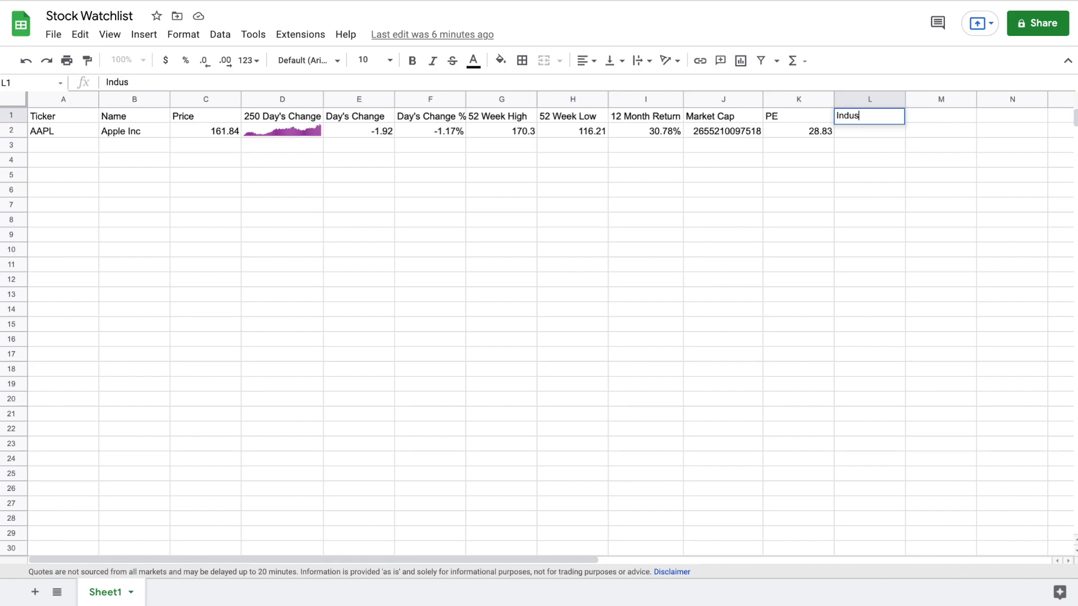
text(try)
key(Return)
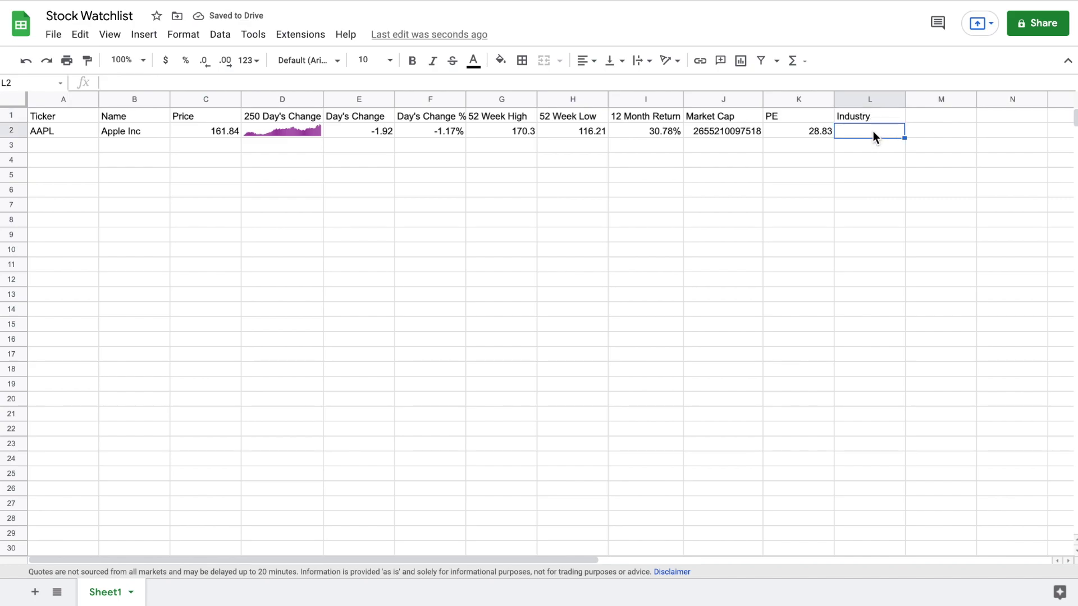
click(813, 83)
text(=if(isblank(A2),"",index(importxml("https://eresearch.fidelity.com/eresearch/goto/evaluate/snapshot.jhtml?symbols="&A2&"","//div[@class='sub-heading']//span[@class='right']"),1)))
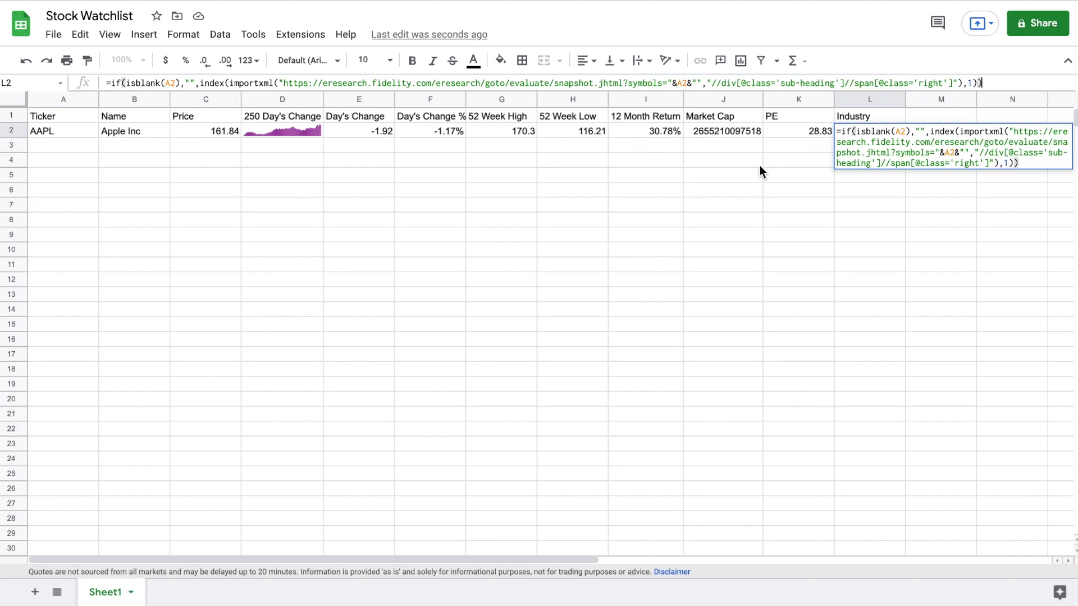
key(Return)
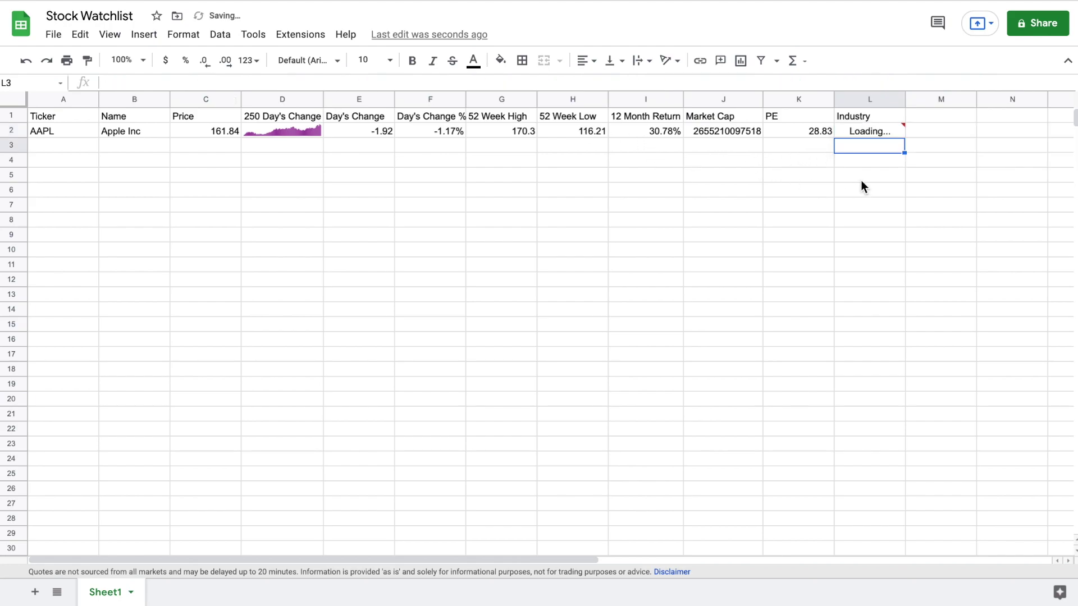
click(895, 133)
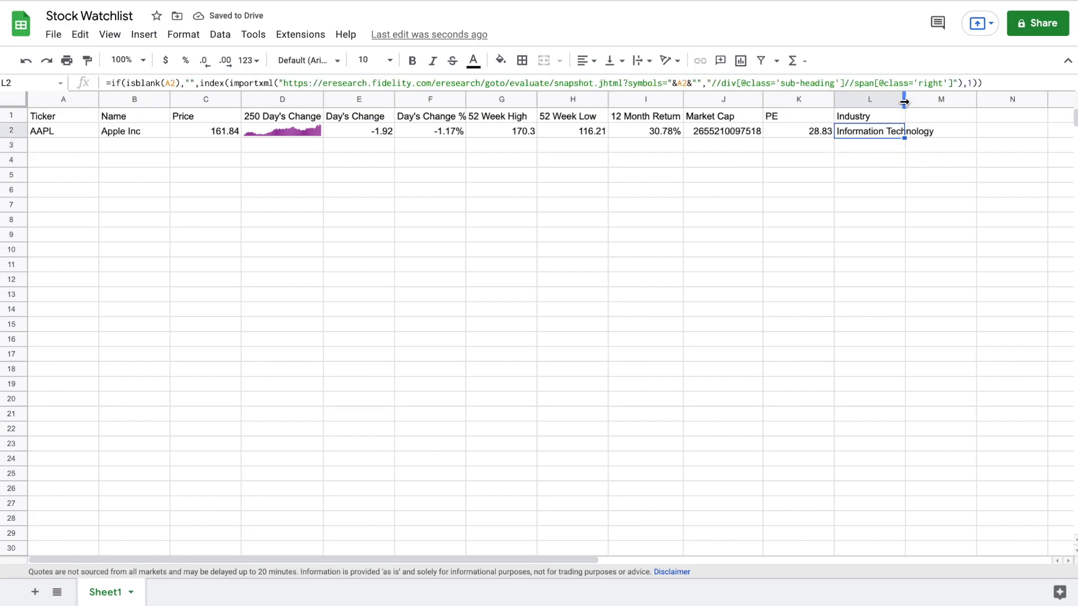
double_click(904, 103)
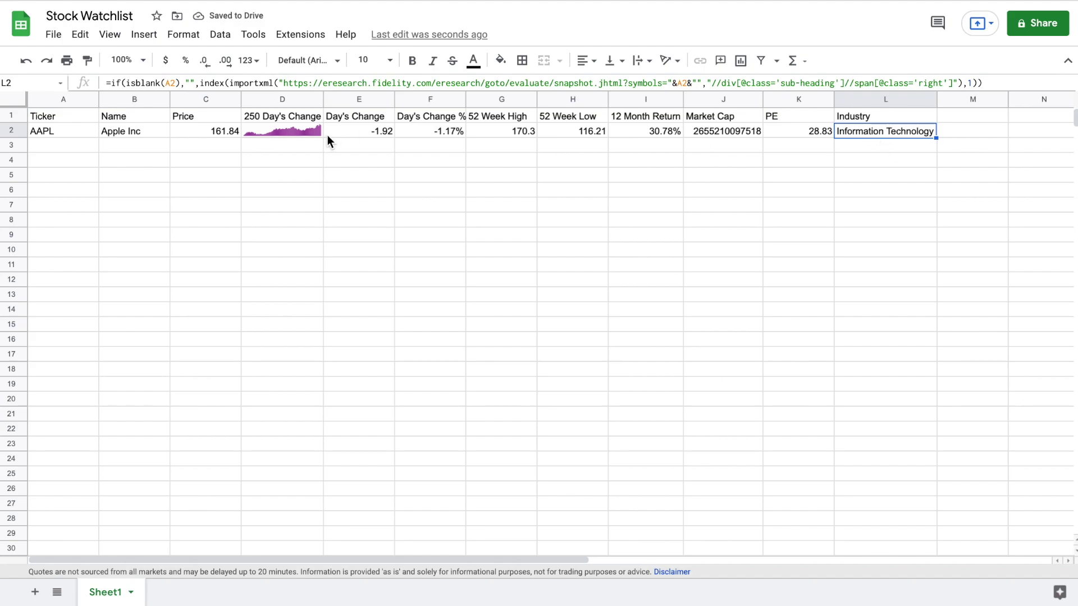
Test the row's formulas by changing the ticker in cell A2 to KO and then to DIS
click(58, 128)
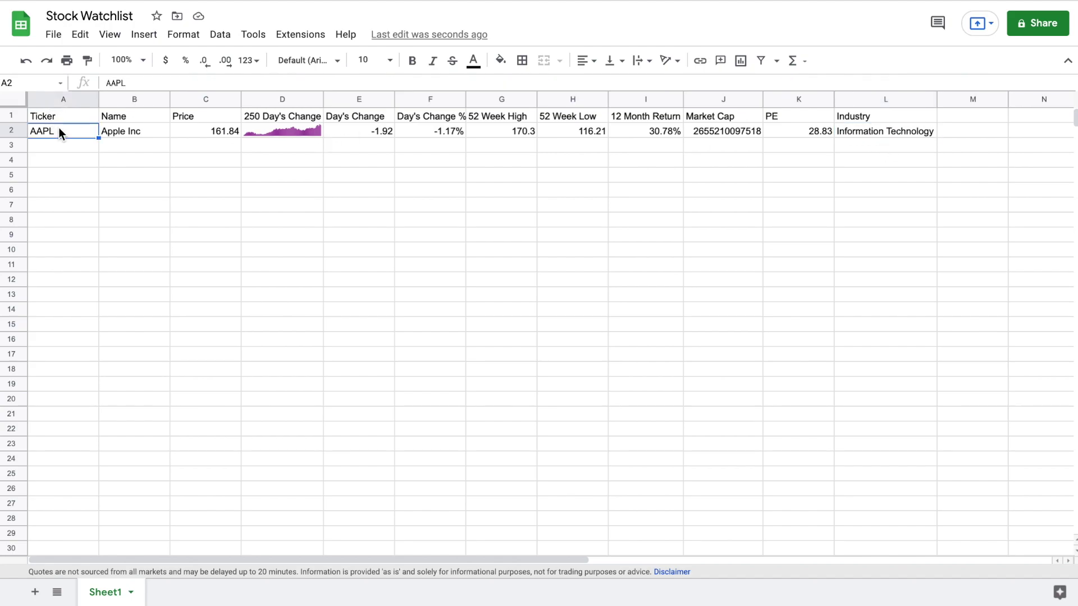
text(KO)
key(Return)
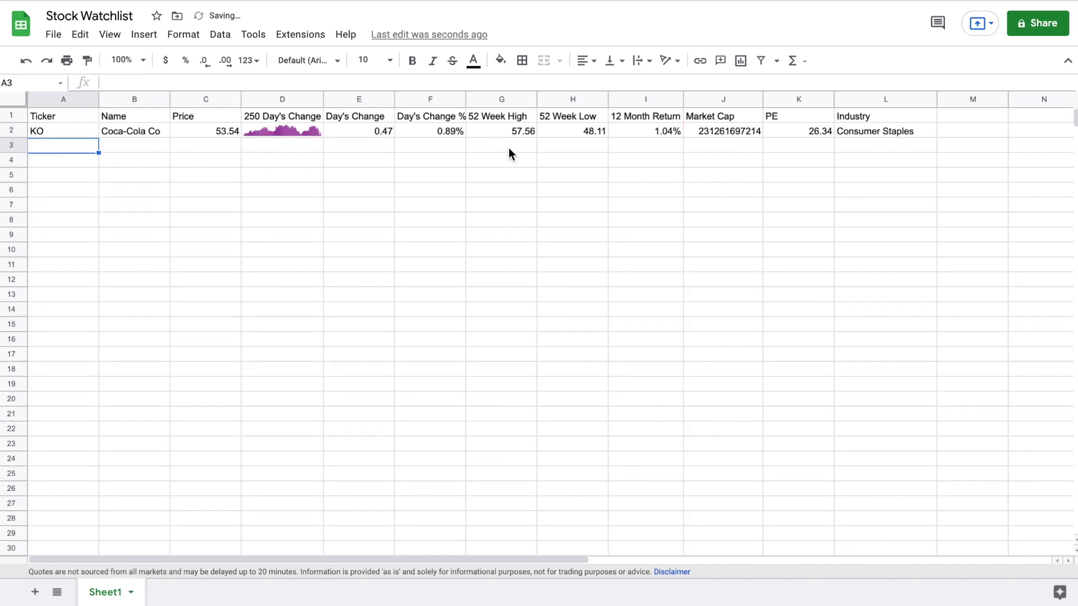
click(79, 129)
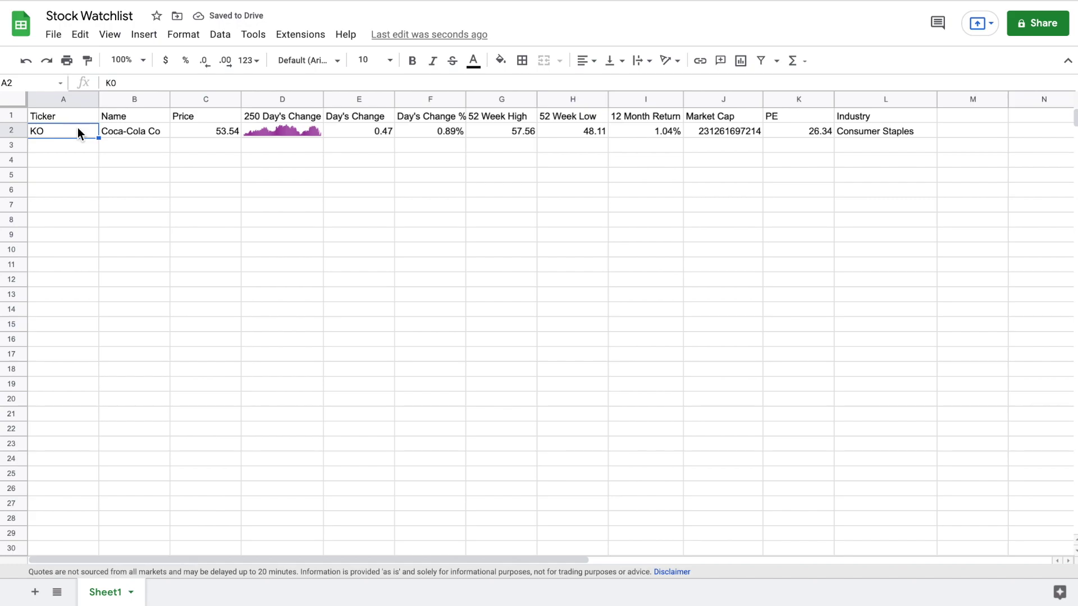
text(DIS)
key(Return)
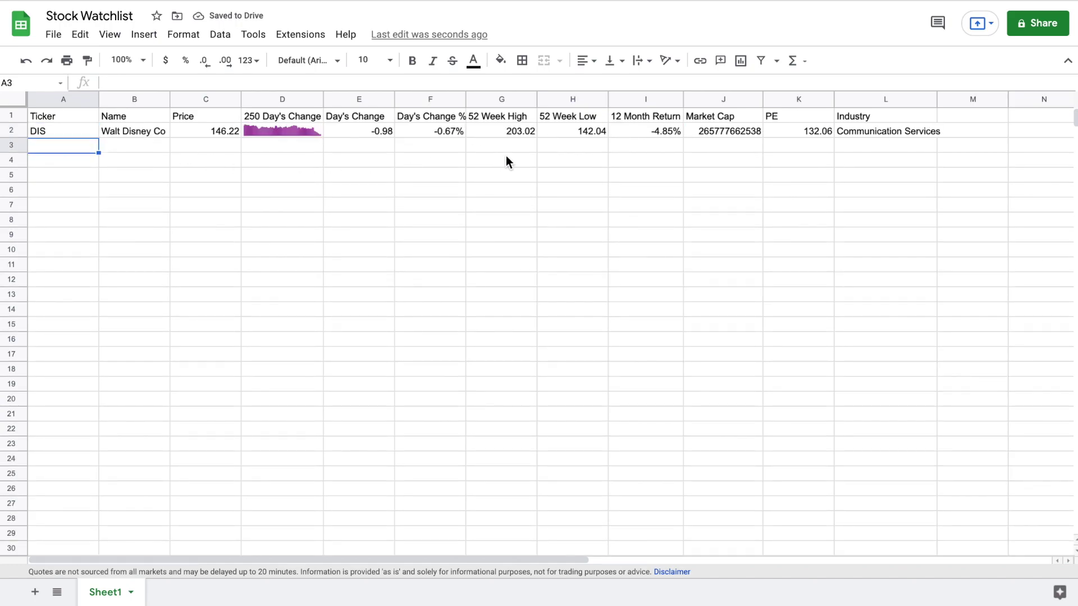
Set the ticker in cell A2 back to AAPL
click(82, 133)
text(AAPL)
key(Return)
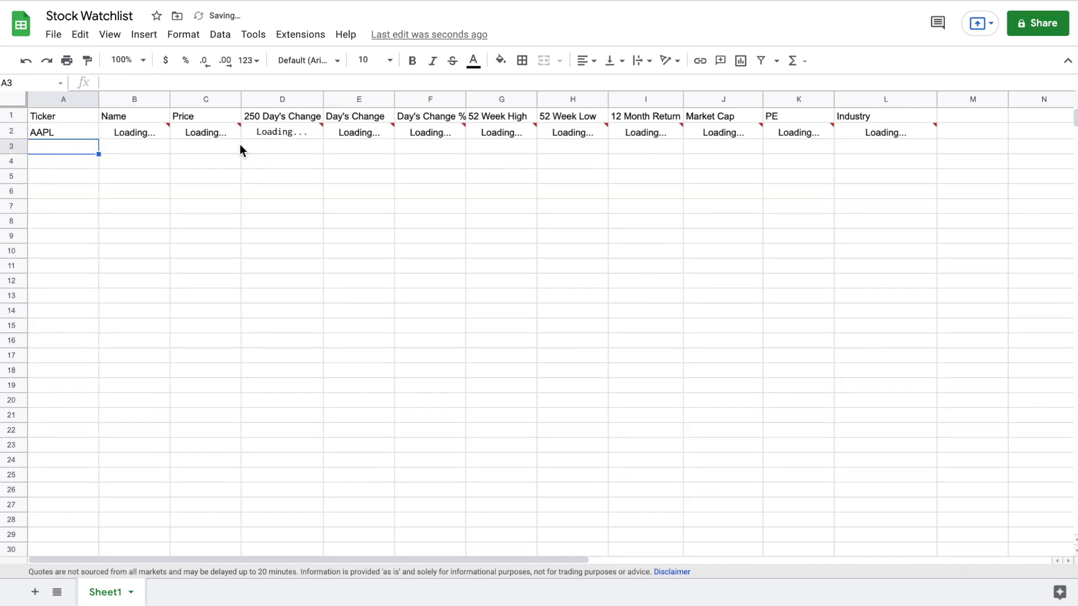
click(79, 130)
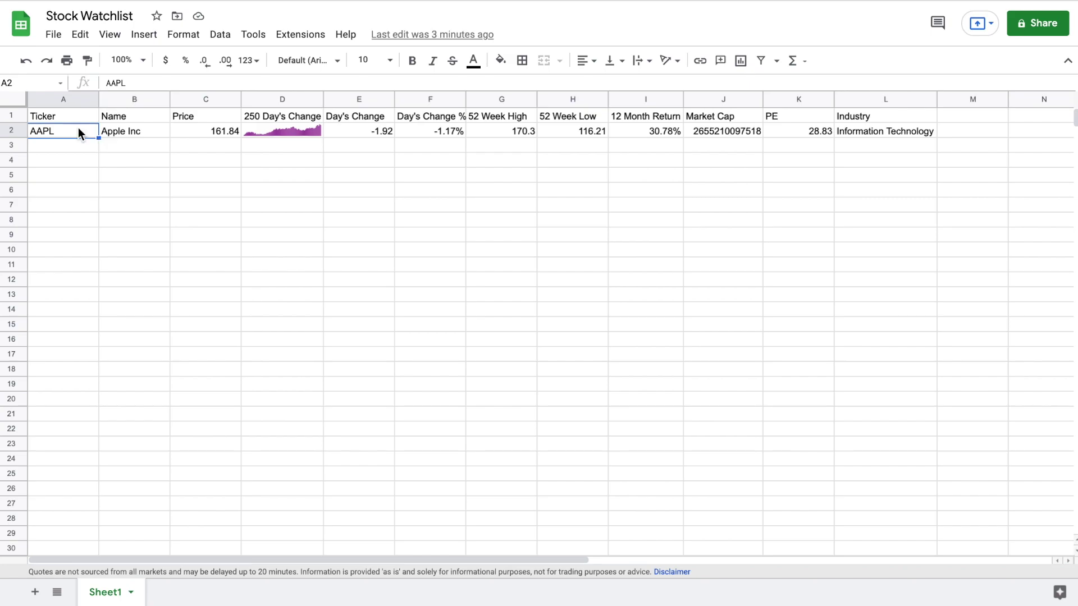
Enter the tickers TSLA, VZ, AMZN, T and BABA in cells A3 to A7
click(76, 144)
text(TSLA)
key(Return)
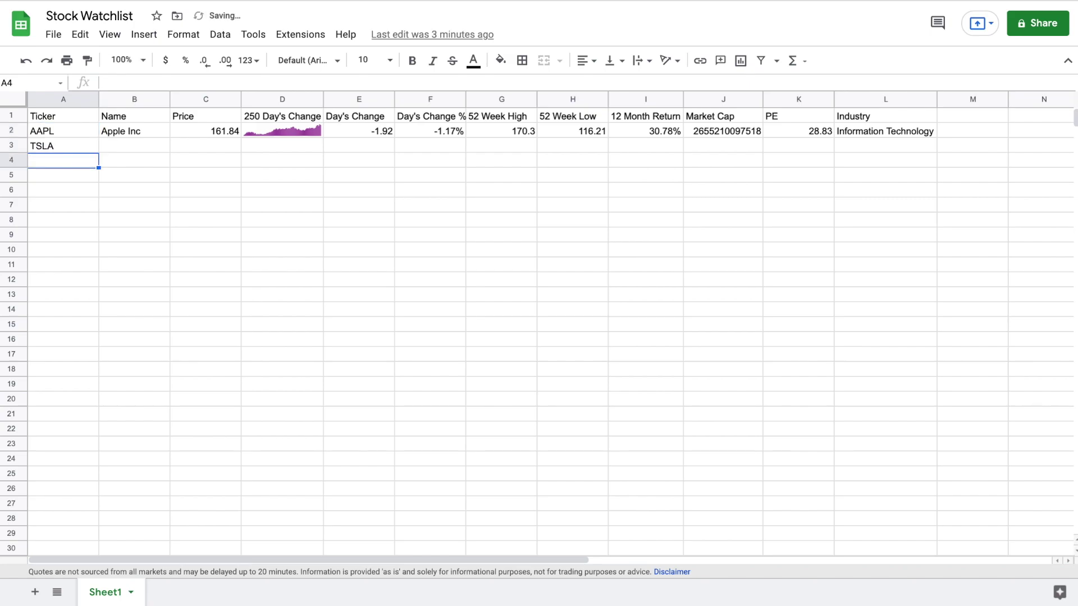
text(VZ)
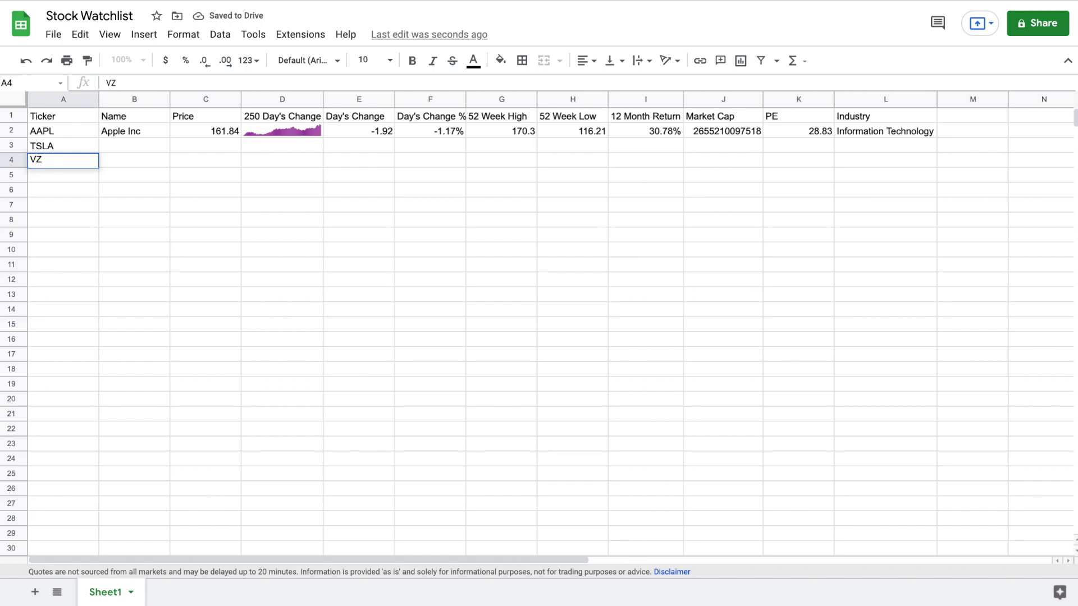
key(Return)
text(AMZN)
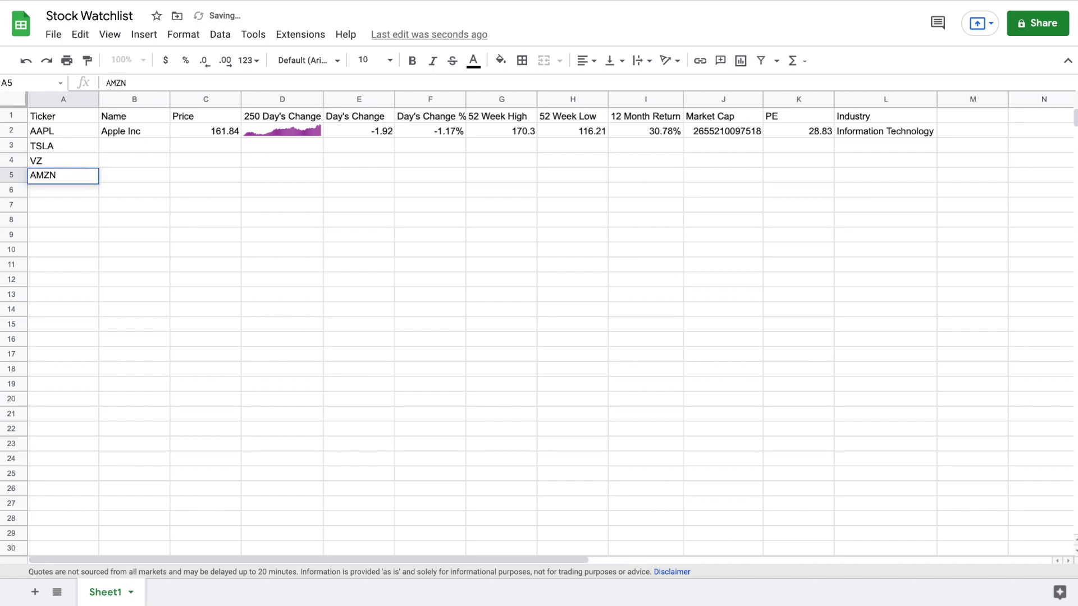
key(Return)
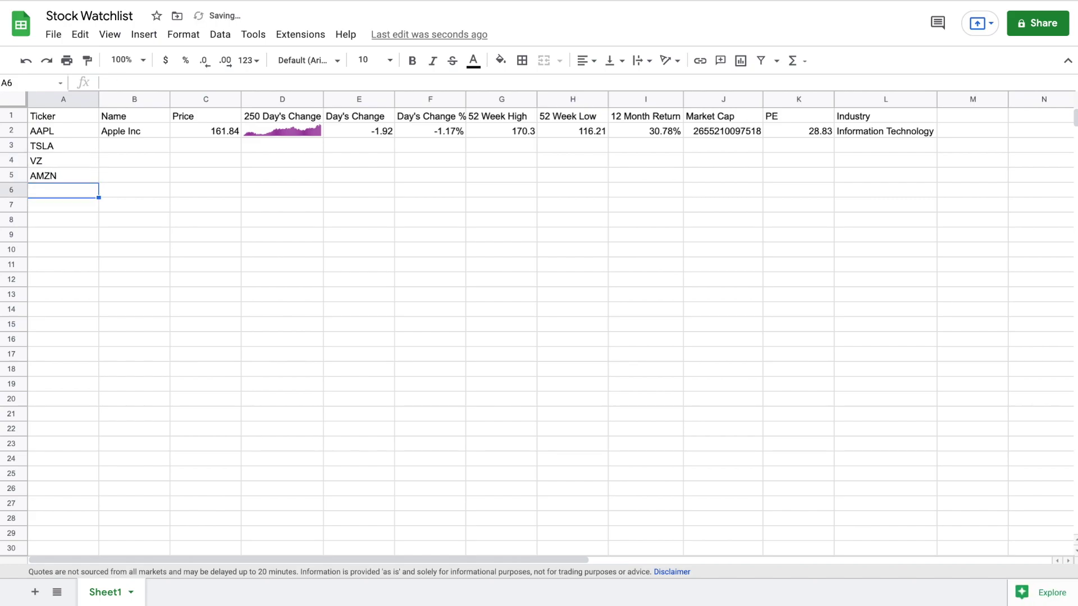
text(T)
key(Return)
text(BABA)
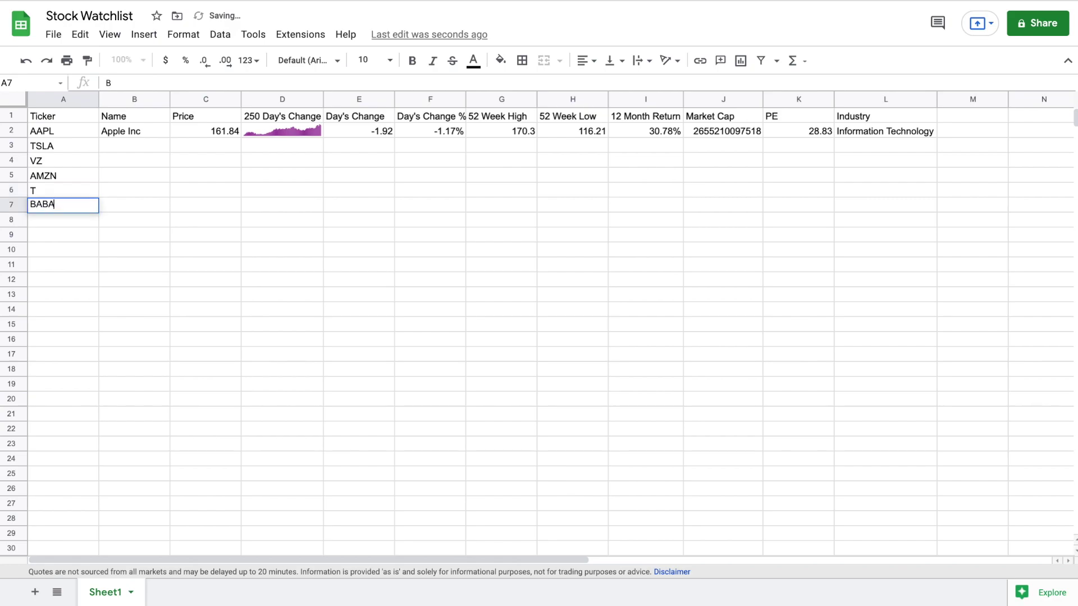
key(Return)
Enter the tickers FB, KO, KR and MO in cells A8 to A11
text(FB)
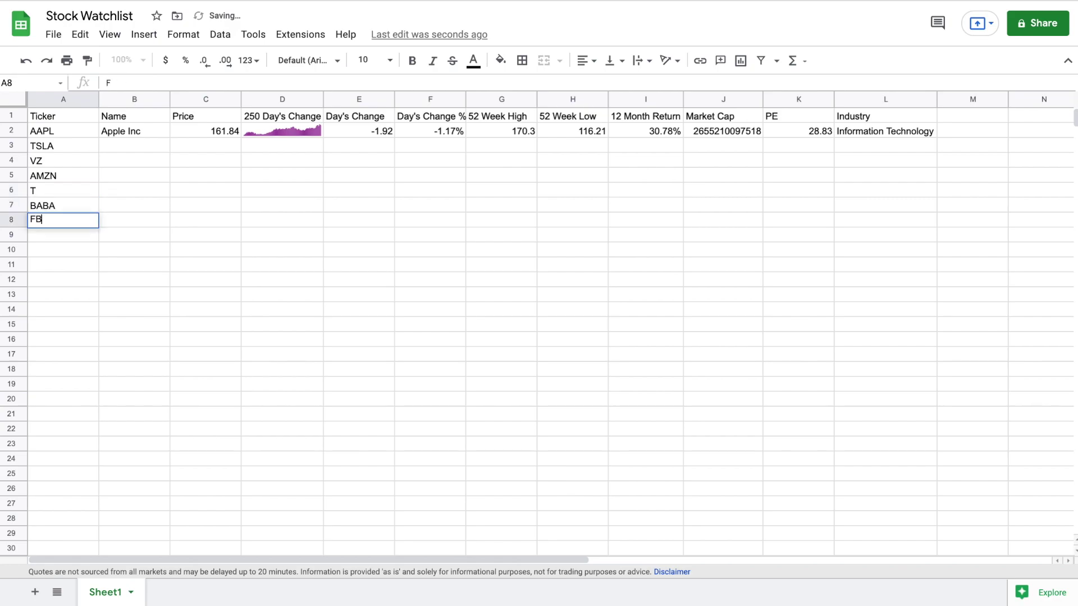
key(Return)
text(KO)
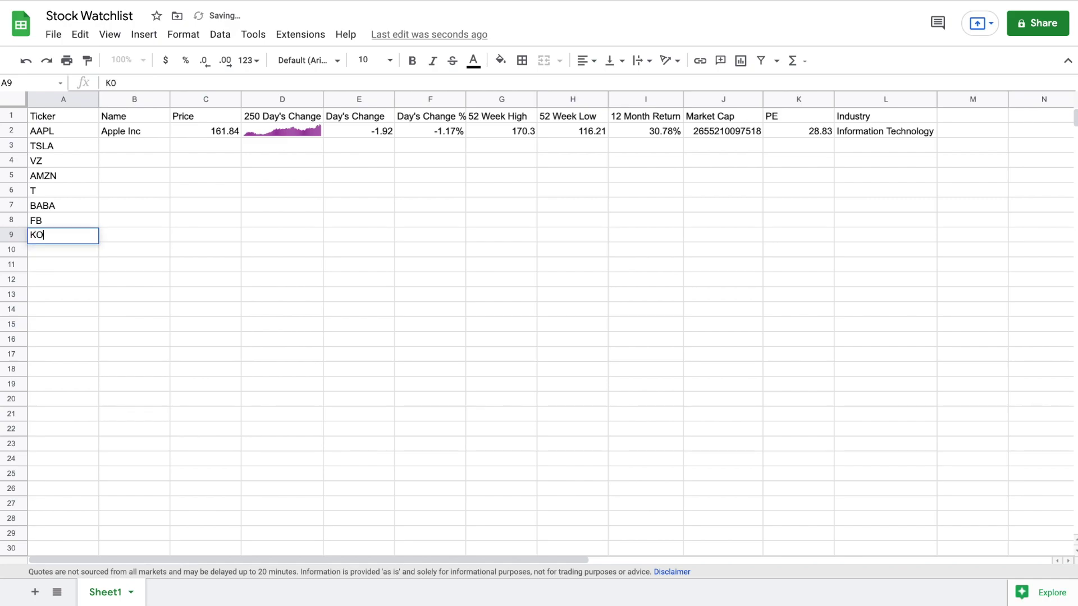
key(Return)
text(KR)
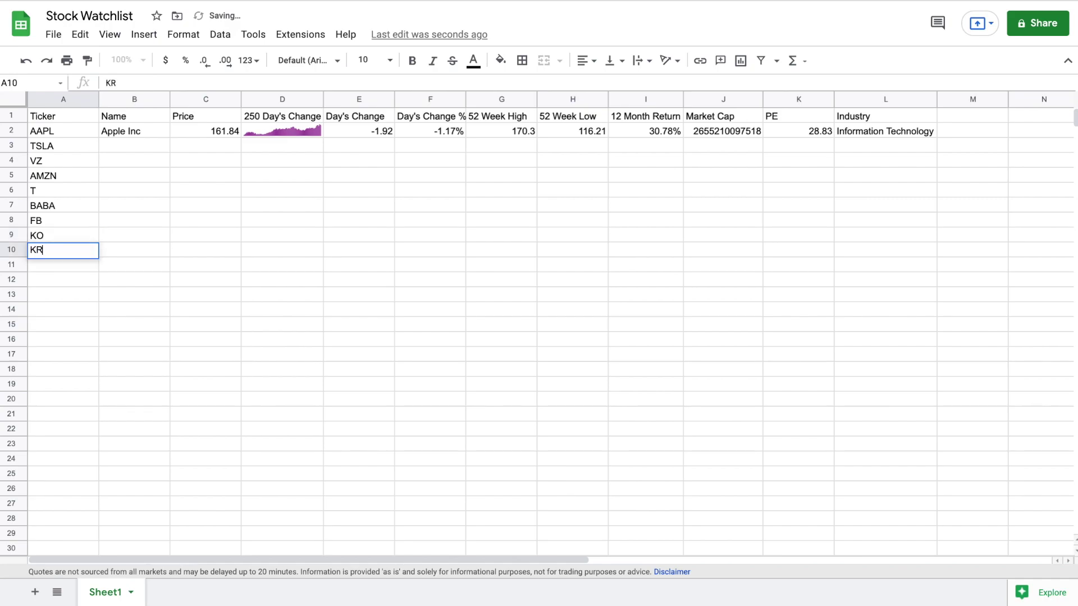
key(Return)
text(MO)
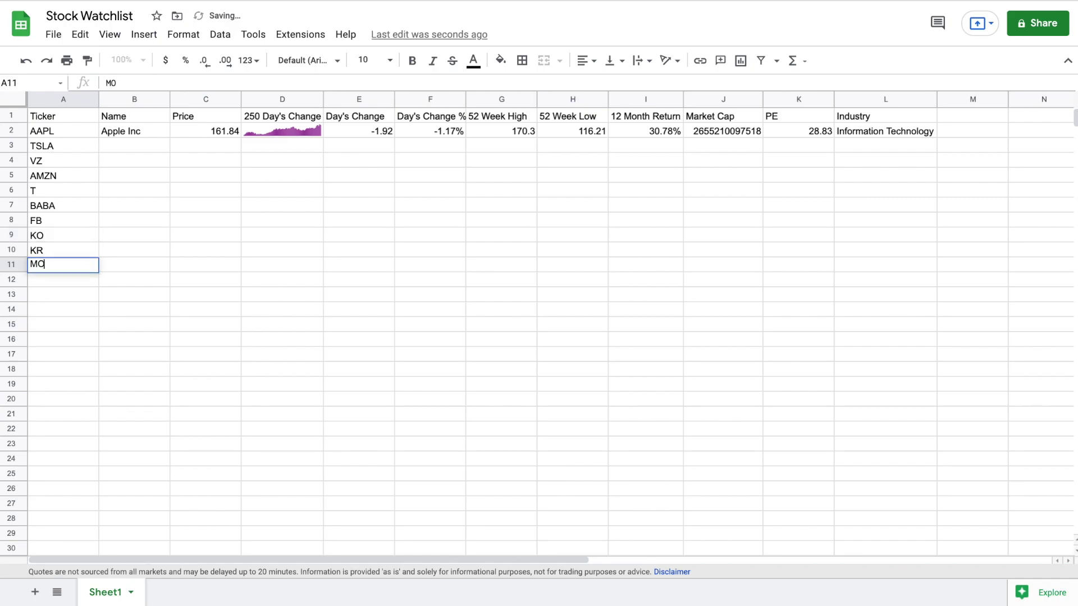
key(Return)
Enter the tickers WMT, TGT, BAC and JNJ in cells A12 to A15
text(WMT)
key(Return)
text(TGT)
key(Return)
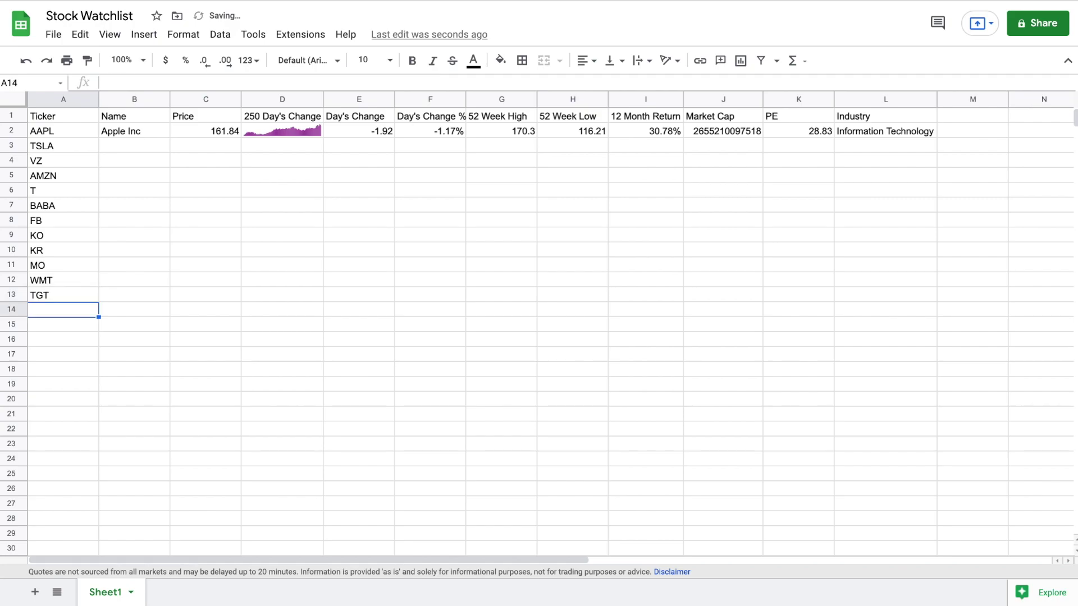
text(BAC)
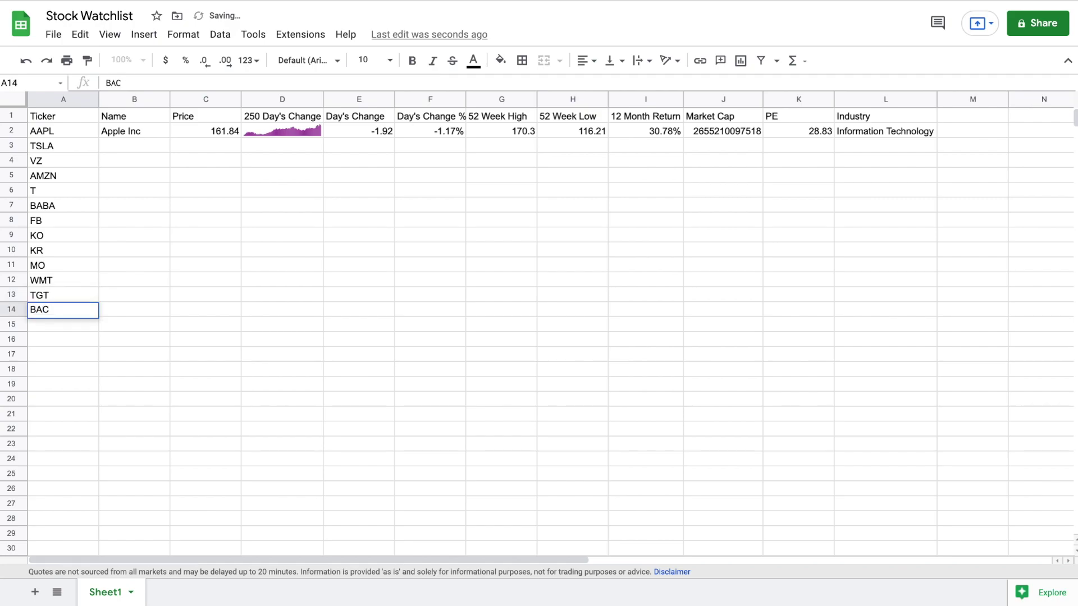
key(Return)
text(JNJ)
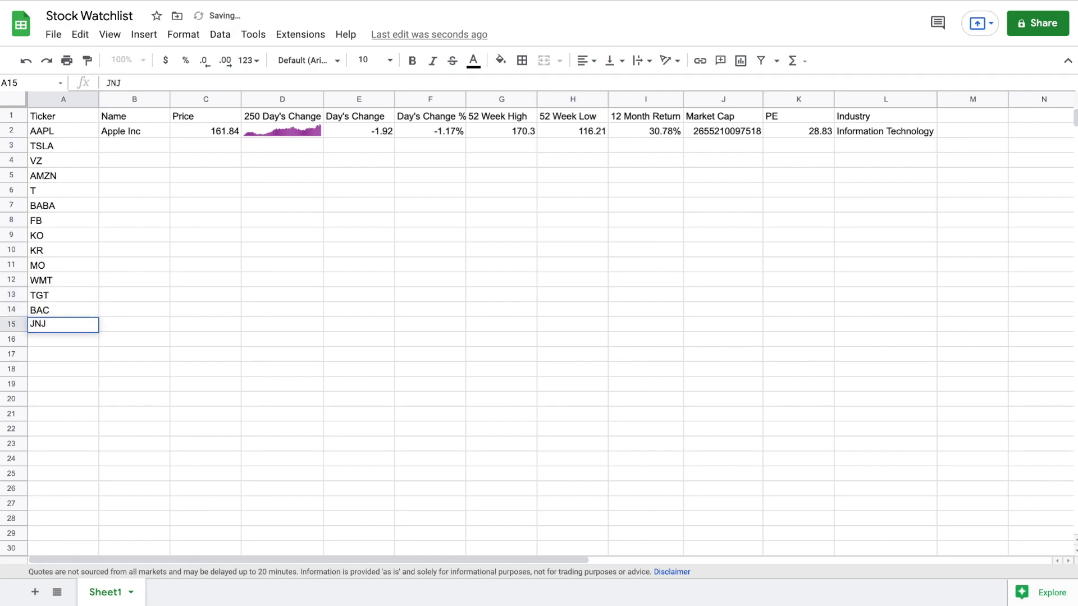
key(Return)
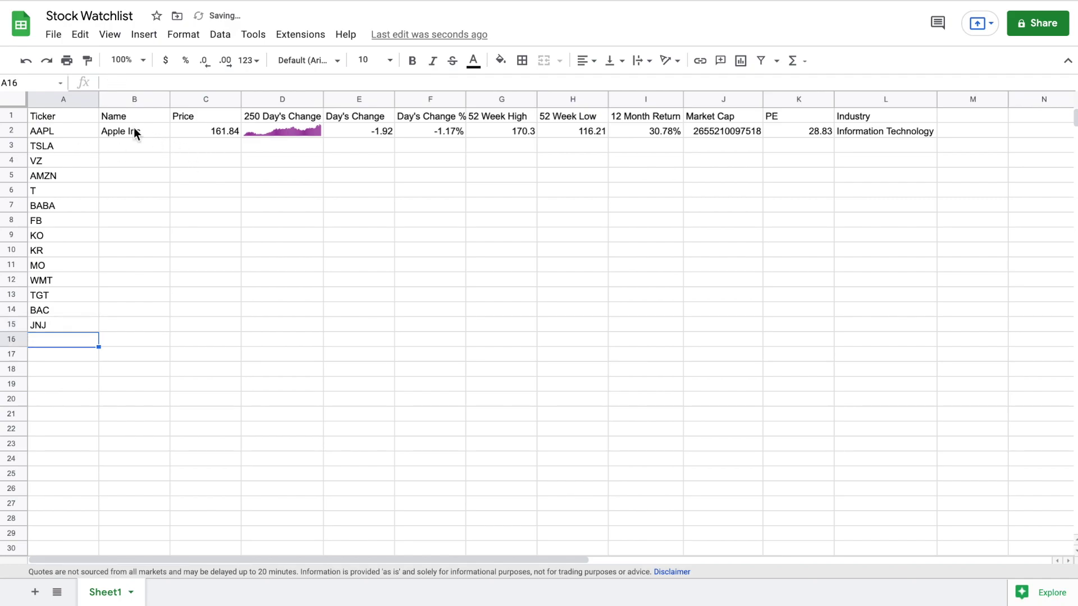
Fill the formulas in B2:L2 down to row 15 and fit column L to its contents
drag(133, 127, 816, 157)
drag(872, 133, 918, 322)
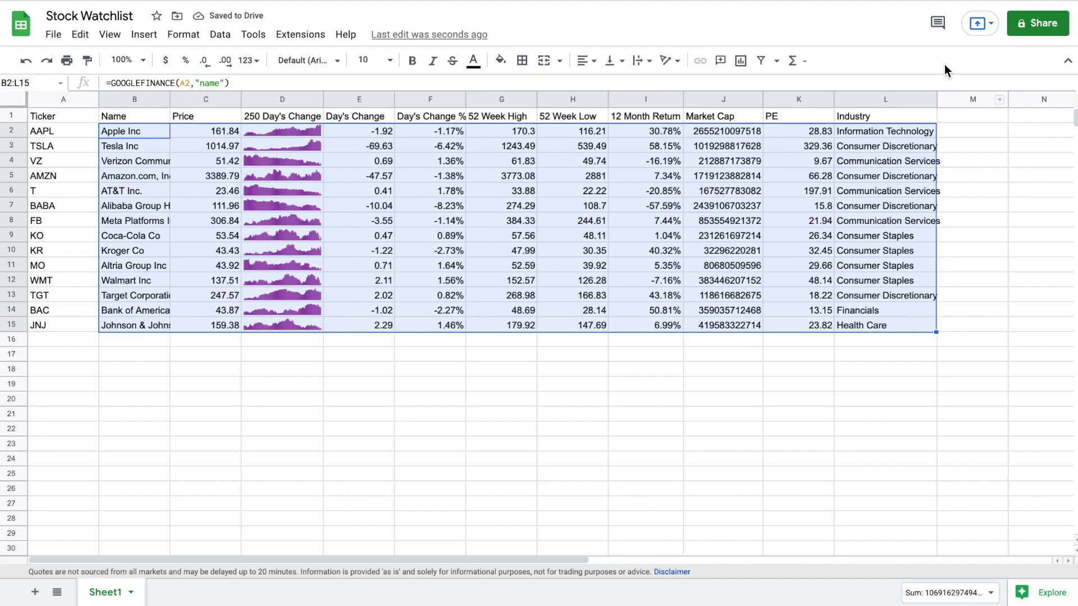
double_click(937, 99)
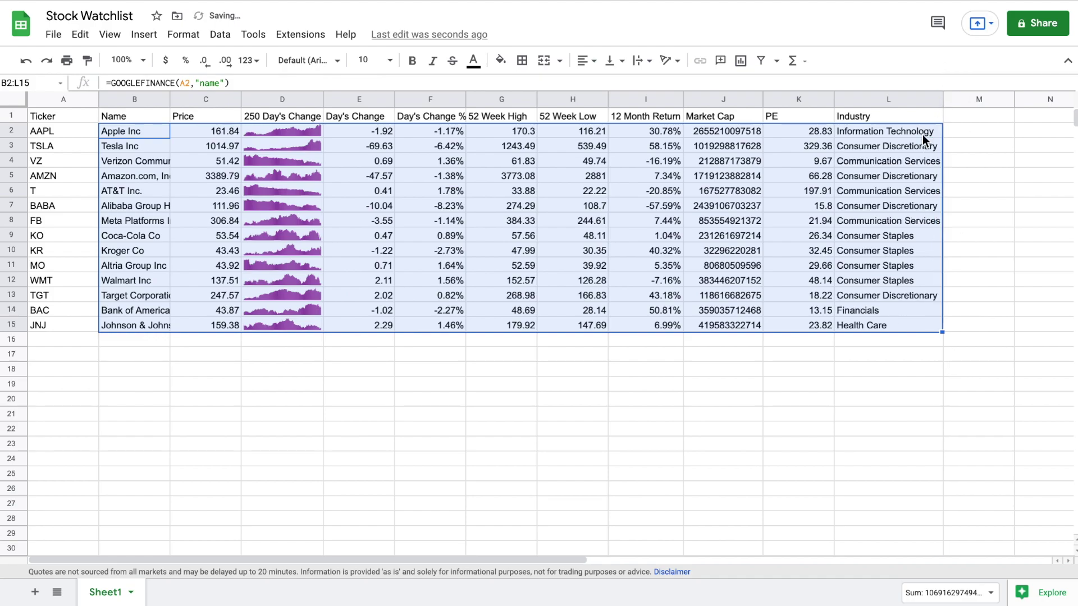
click(686, 428)
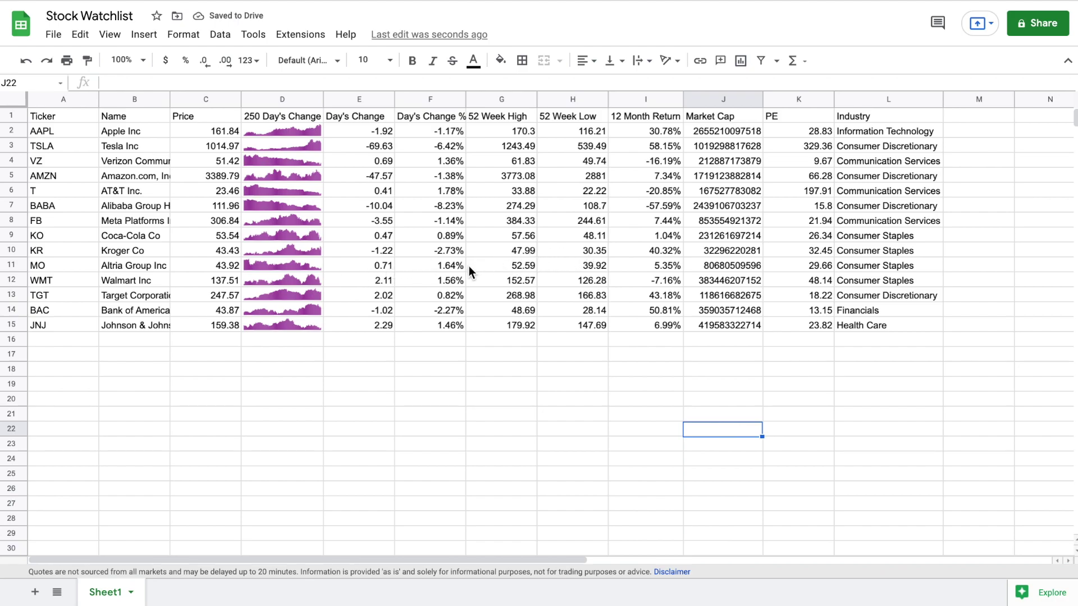
Format the Price, Day's Change, 52 Week High and 52 Week Low values in C2:C15, E2:E15 and G2:H15 as dollar currency
drag(207, 128, 208, 275)
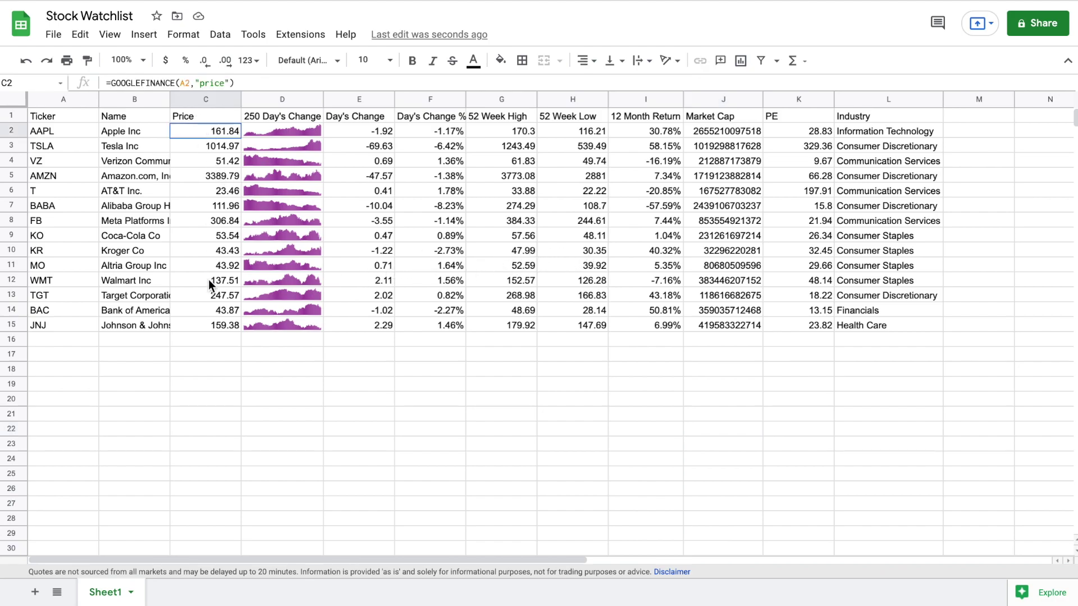
drag(213, 324, 214, 324)
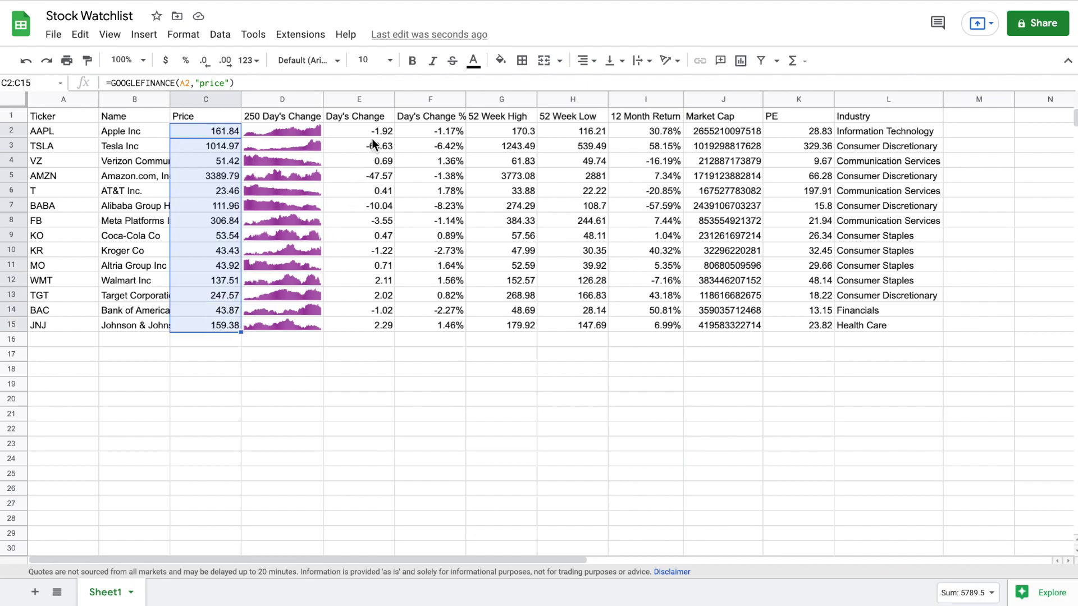
drag(373, 133, 369, 318)
drag(517, 132, 563, 326)
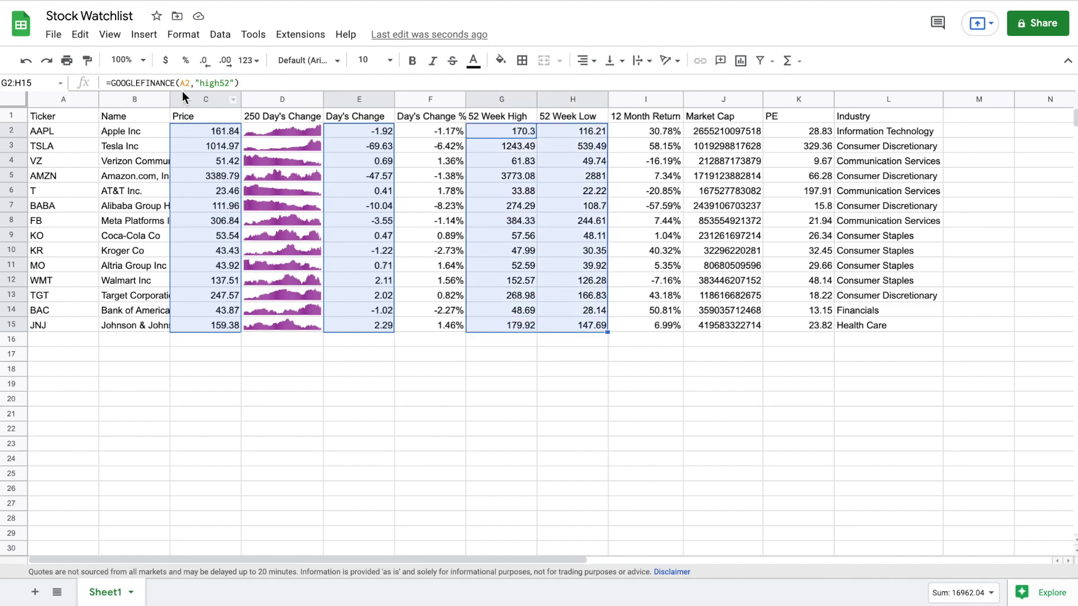
click(167, 65)
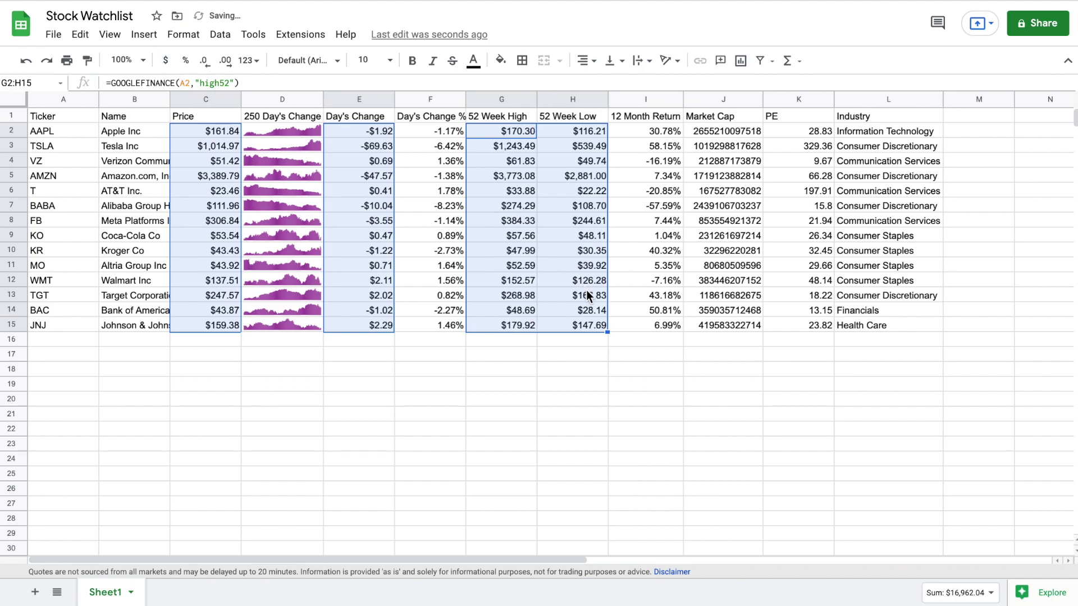
click(591, 337)
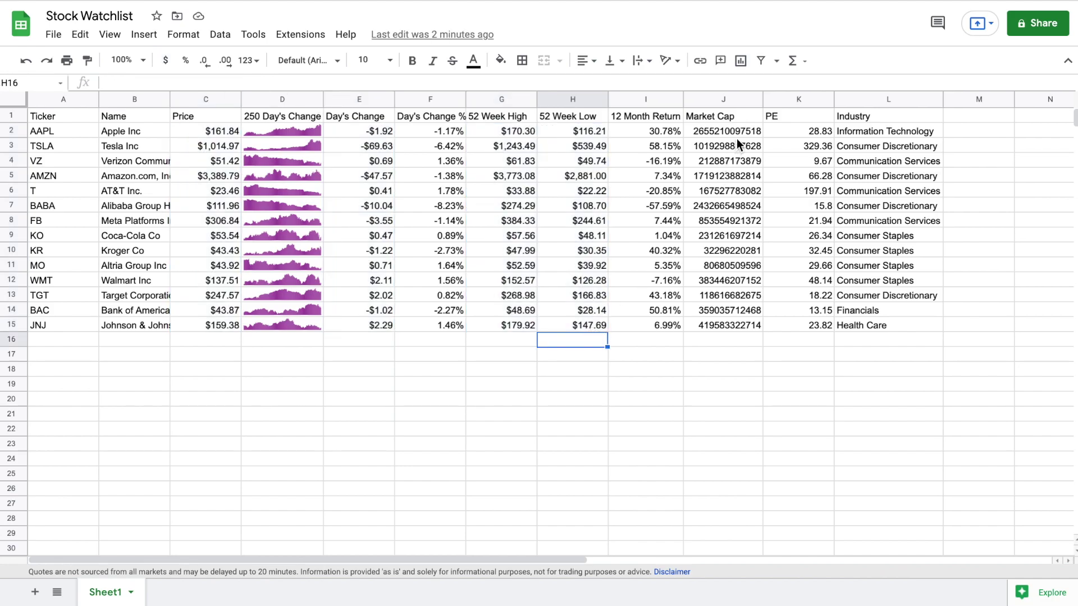
Format the Market Cap and PE values in J2:K15 as dollar currency and fit column J to its contents
drag(738, 133, 776, 336)
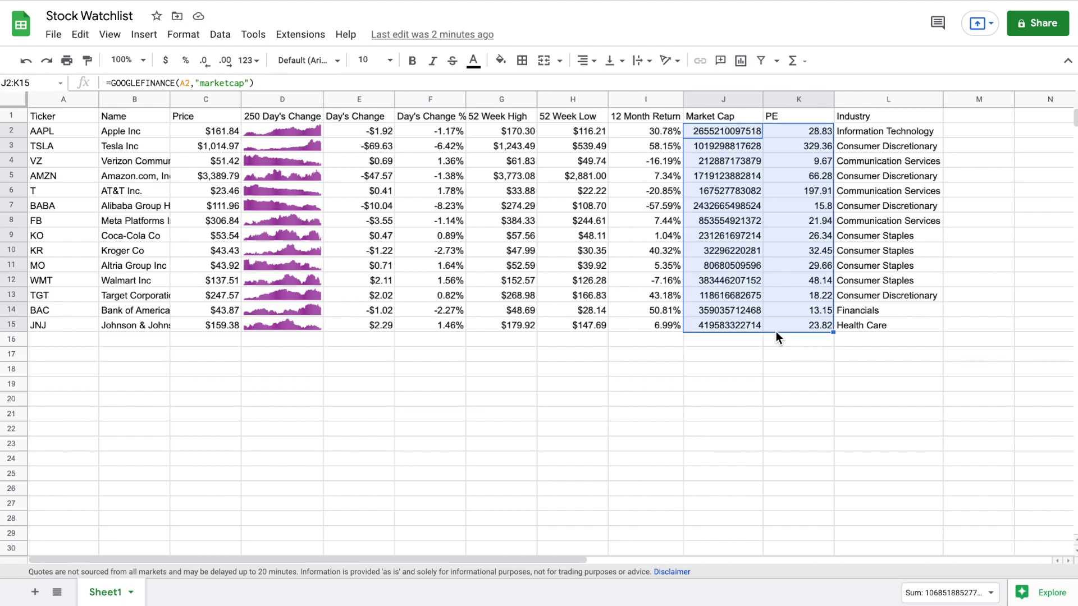
click(166, 63)
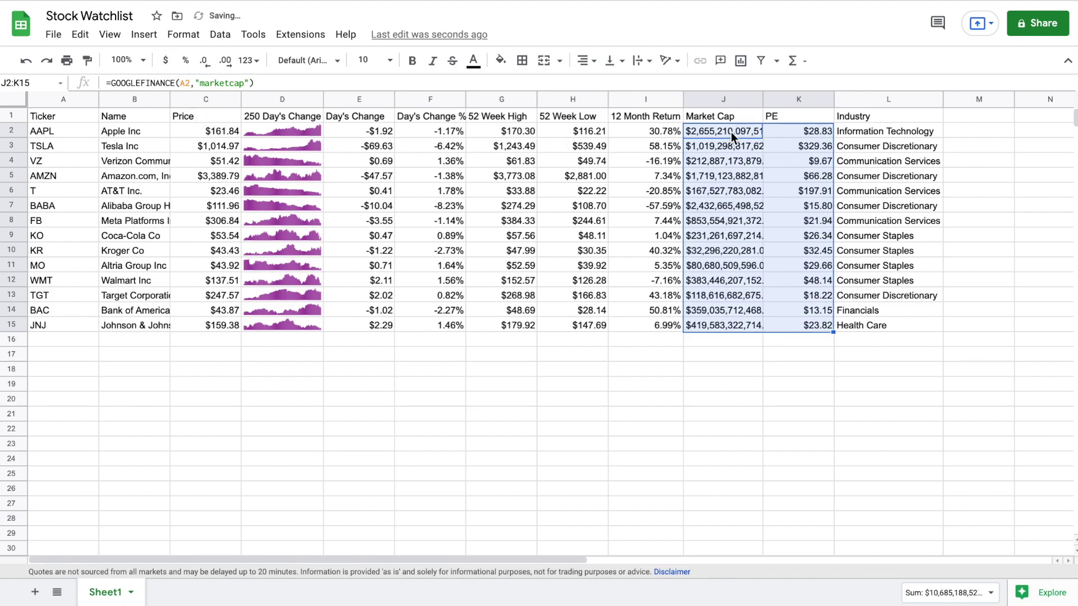
double_click(762, 100)
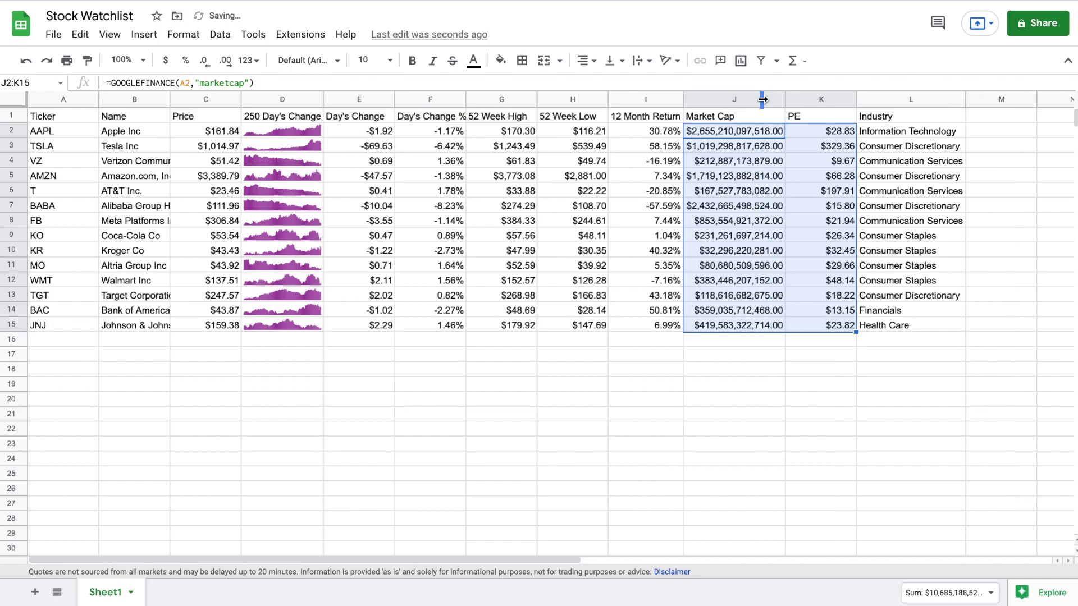
Remove both decimal places from the Market Cap values in J2:J15
drag(762, 130, 745, 327)
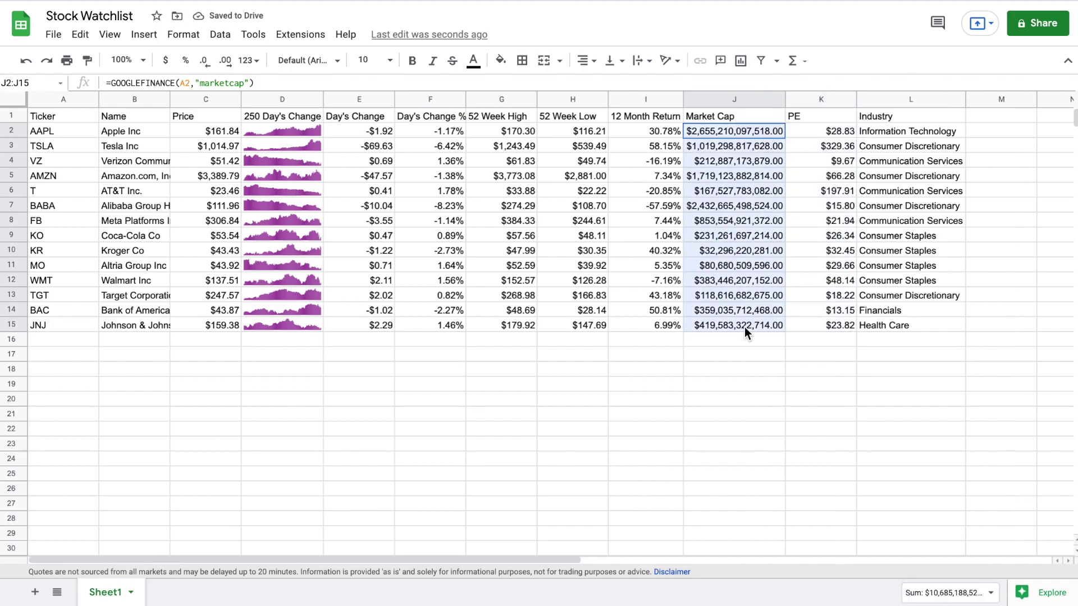
click(209, 70)
click(209, 70)
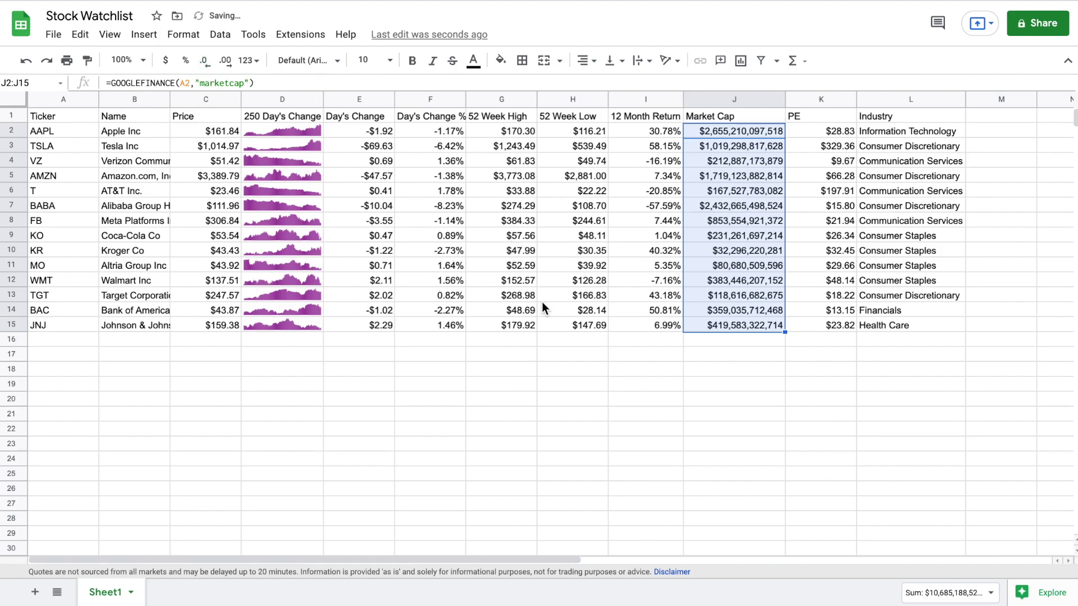
Center the contents of the whole sheet horizontally and make all text bold
click(18, 99)
click(584, 60)
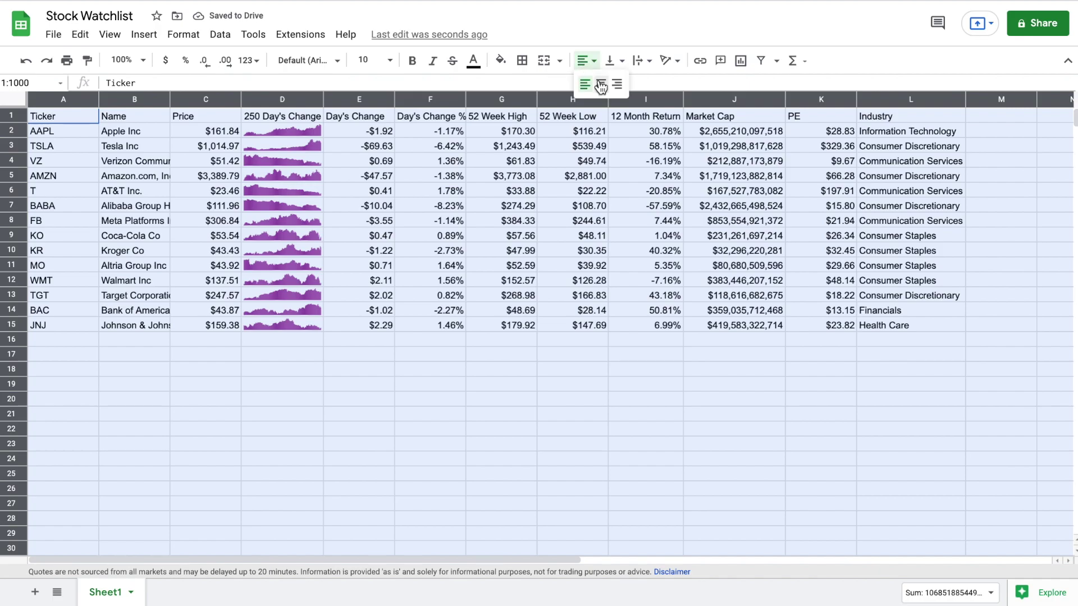
click(602, 84)
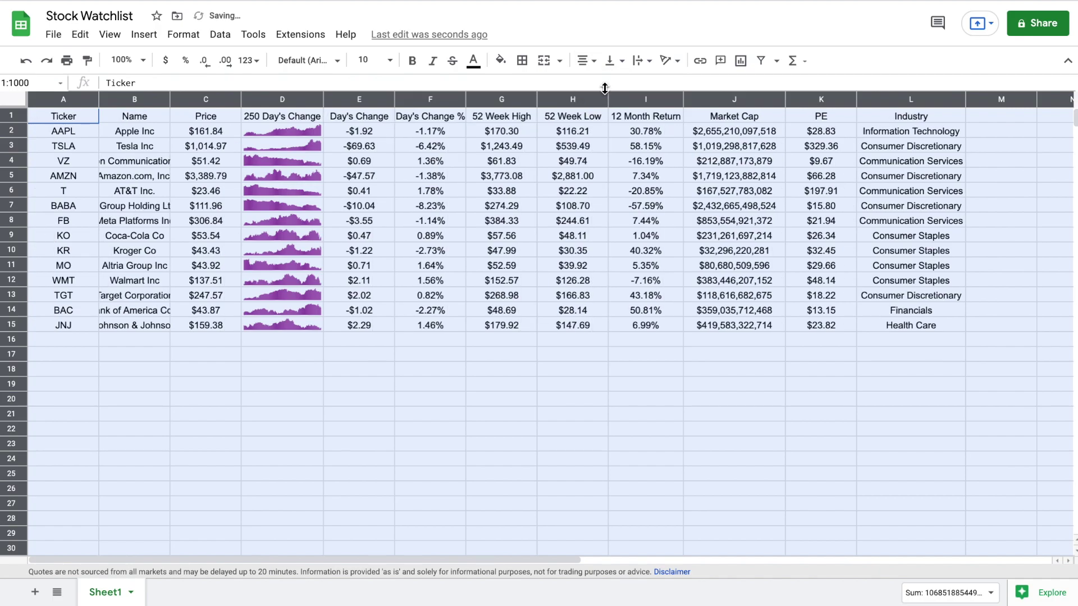
click(414, 61)
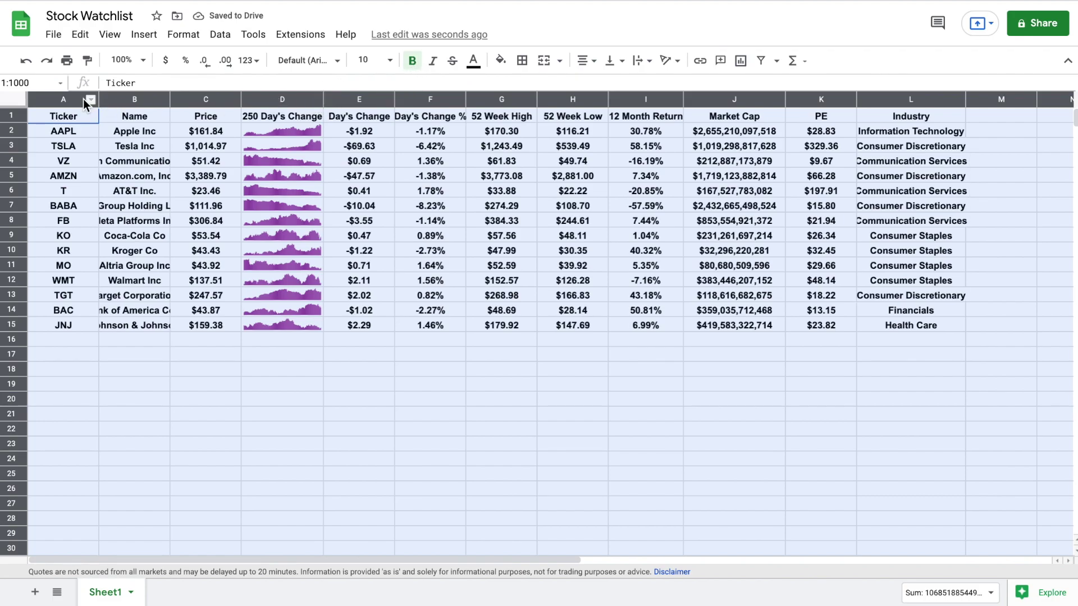
Fit the widths of columns A through L to their contents
drag(81, 103, 909, 107)
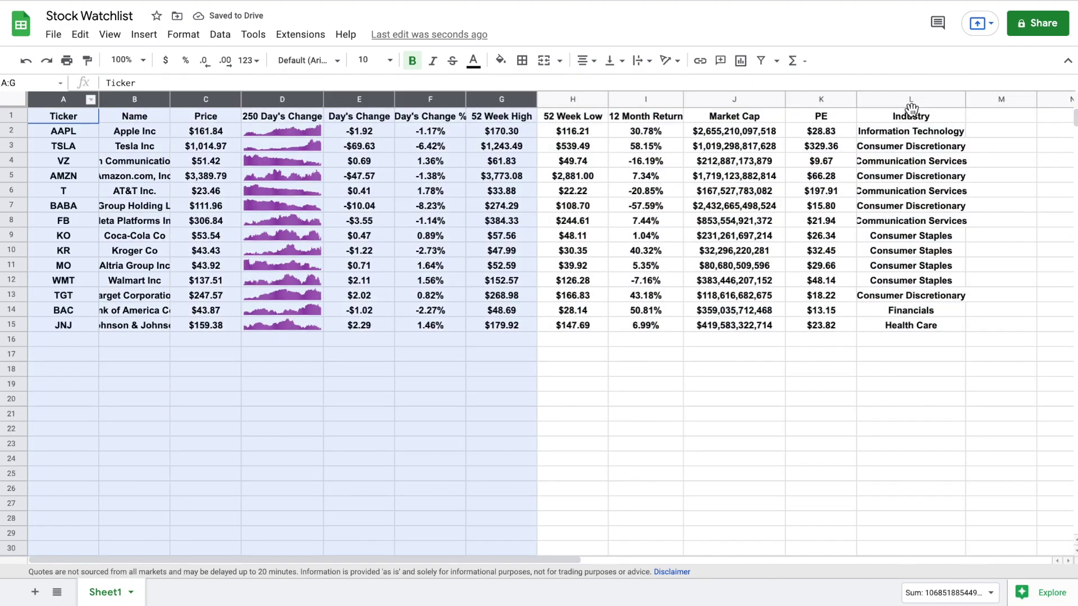
double_click(965, 103)
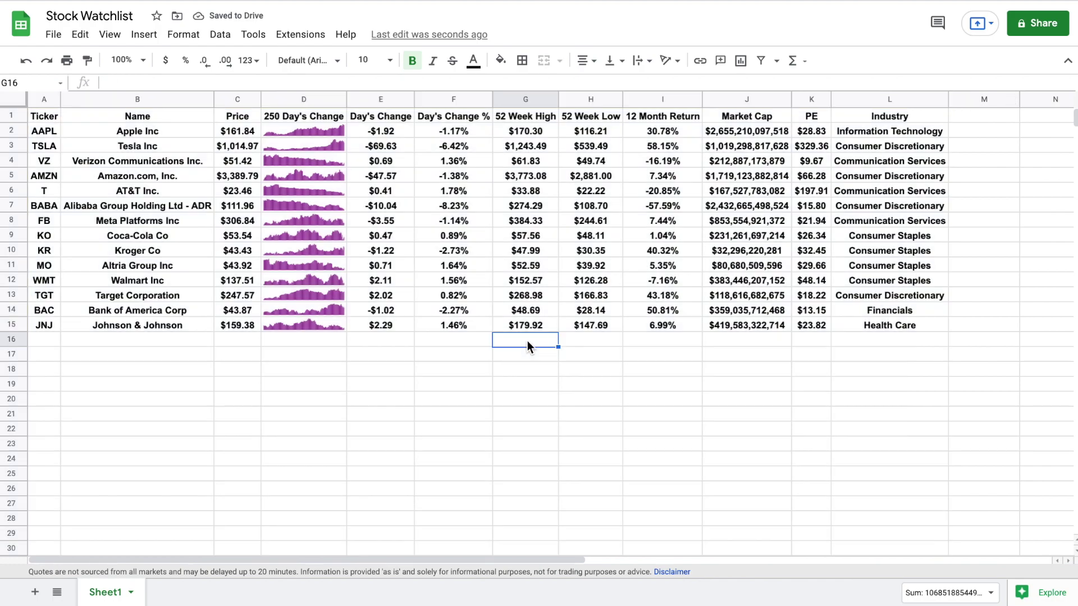
click(527, 341)
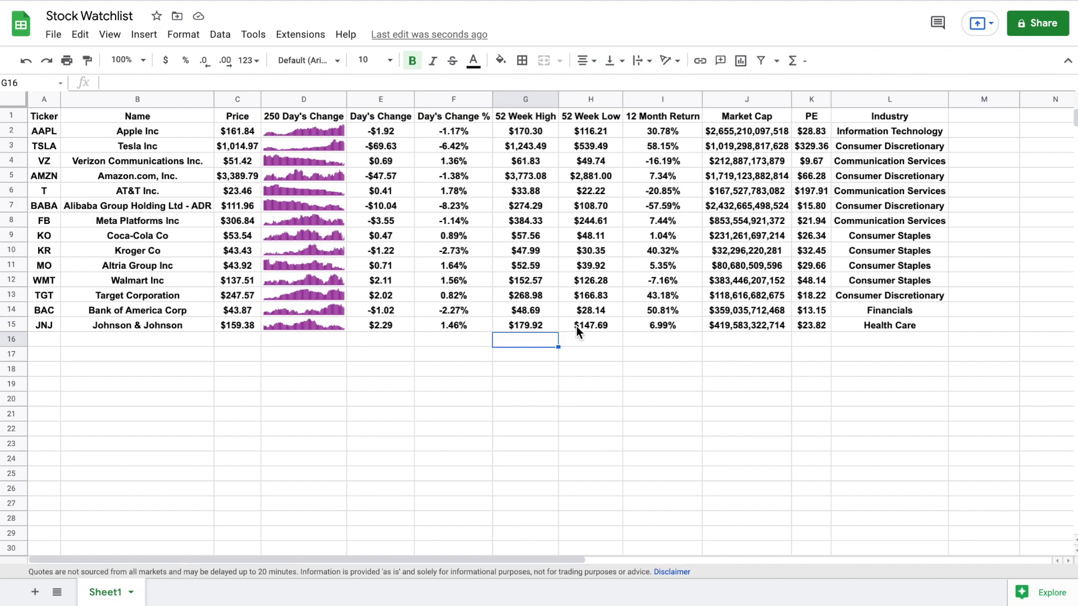
Add a conditional format rule to E2:F15 and I2:I15 that shows values greater than 0 in green text
drag(393, 130, 449, 325)
drag(679, 130, 662, 328)
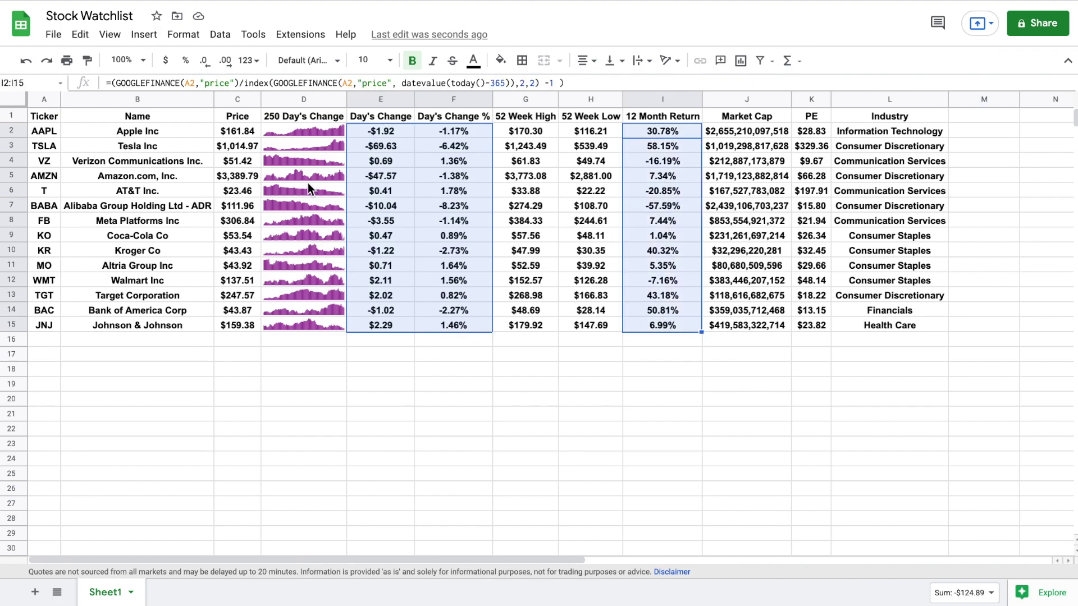
click(189, 37)
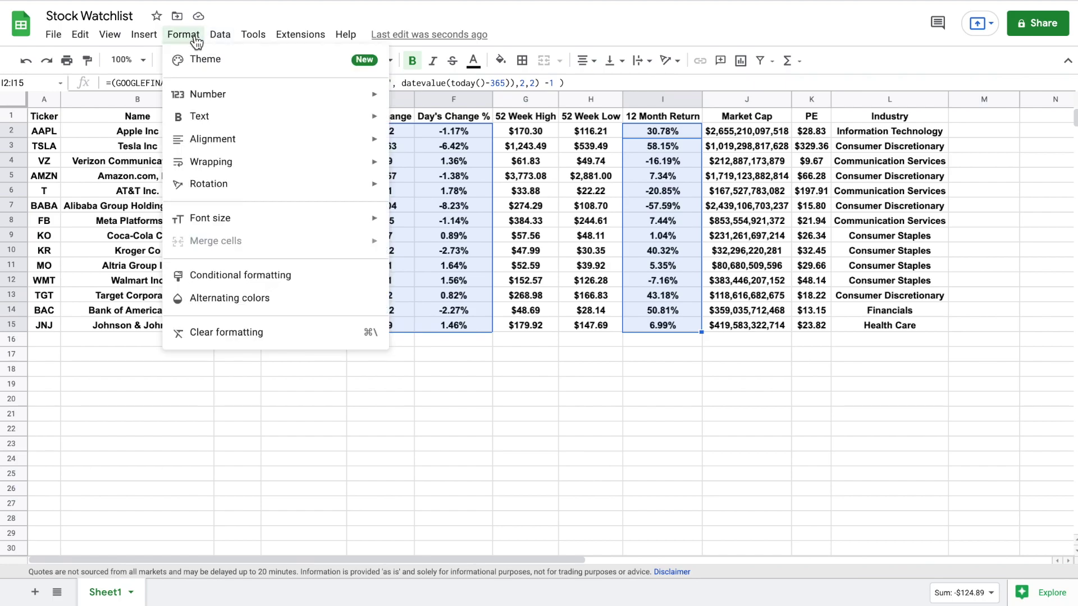
click(254, 275)
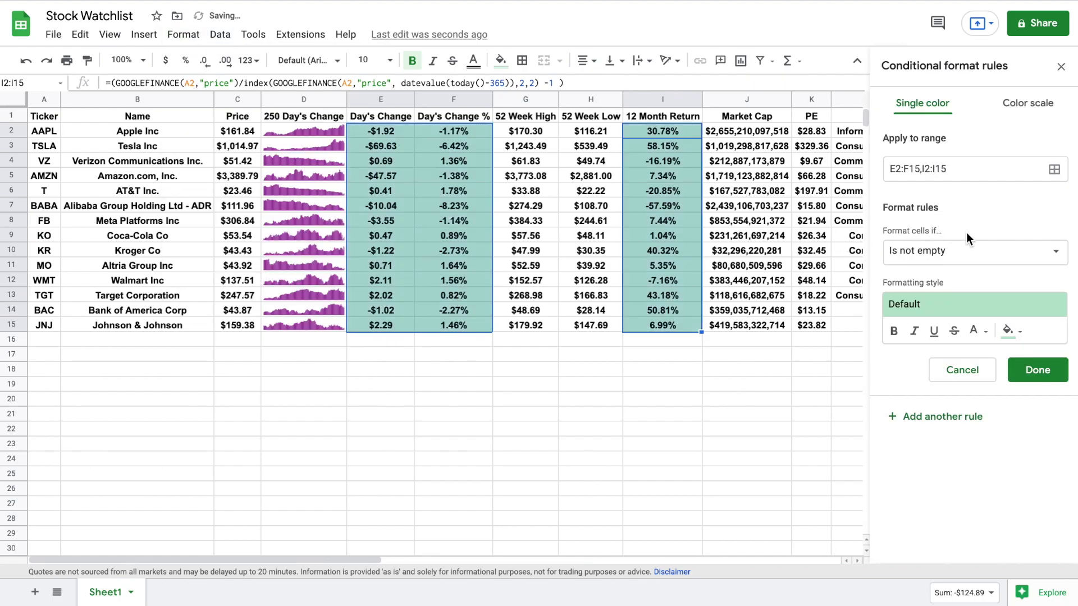
click(971, 253)
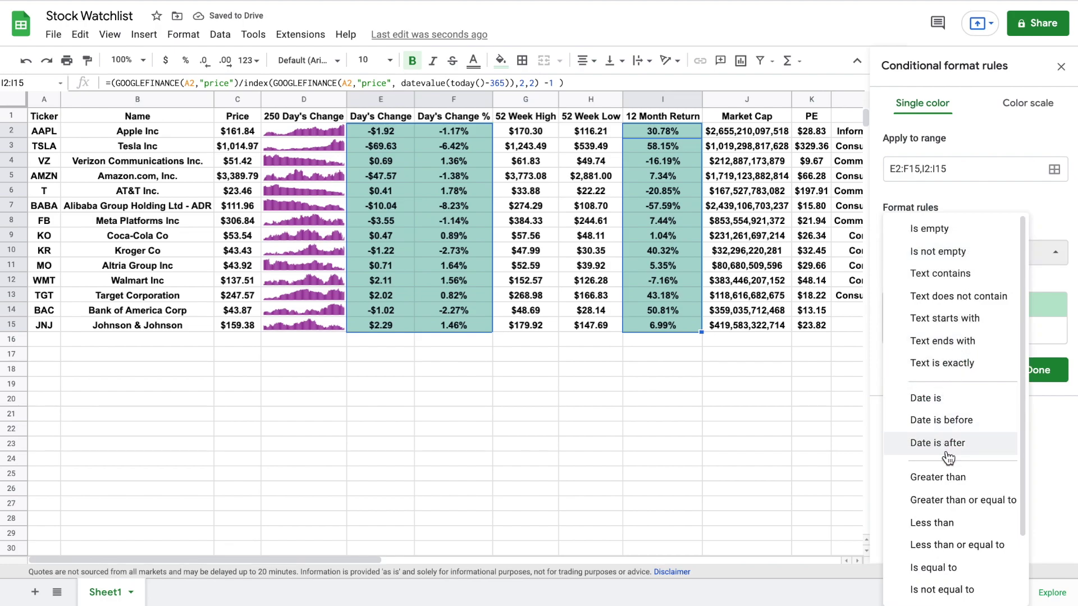
click(952, 476)
click(982, 285)
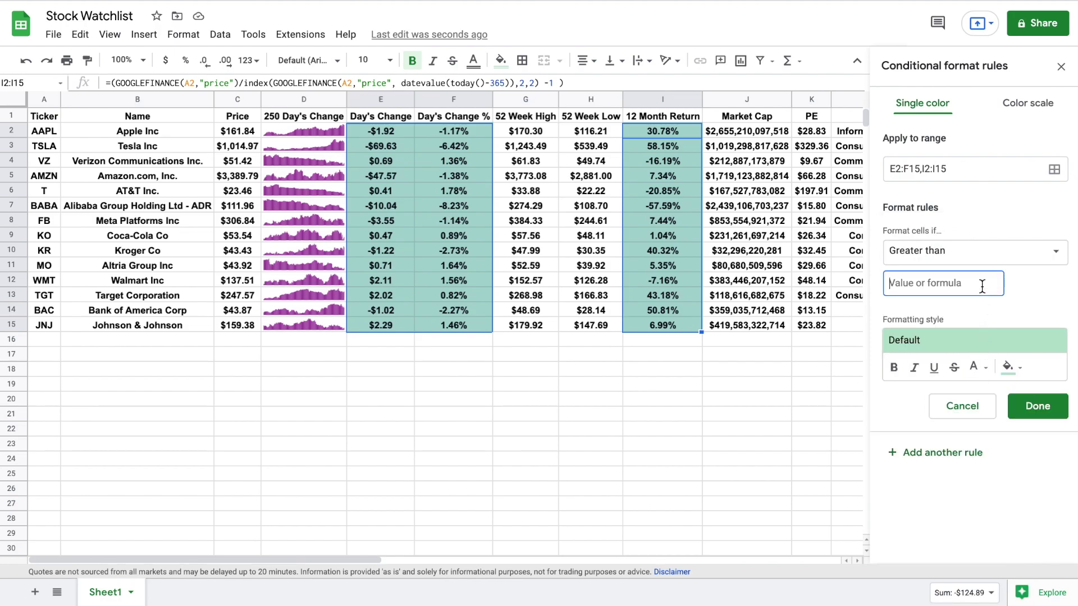
text(0)
click(960, 340)
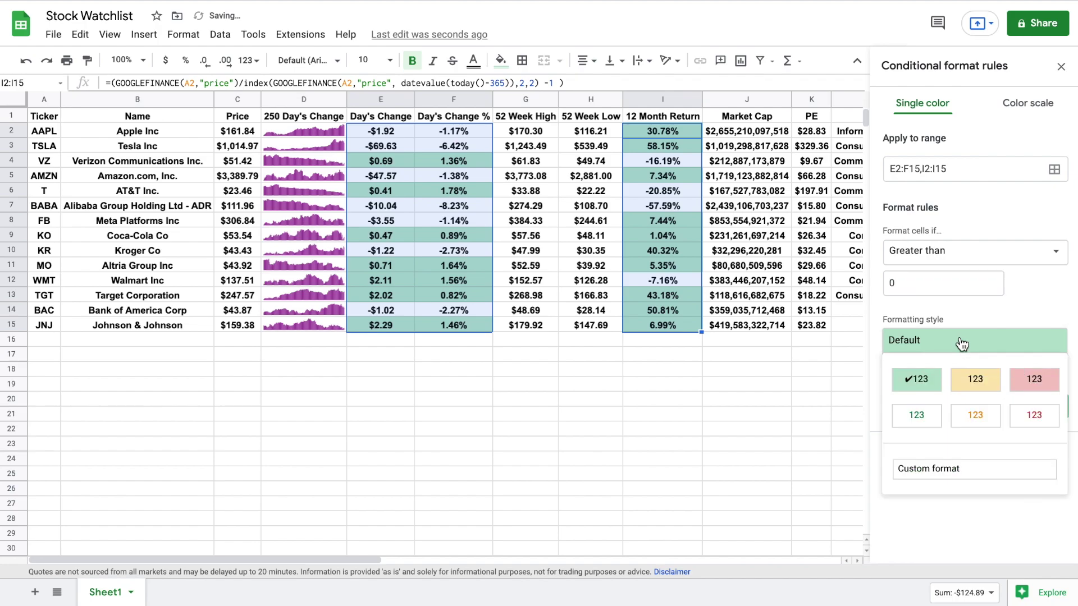
click(921, 417)
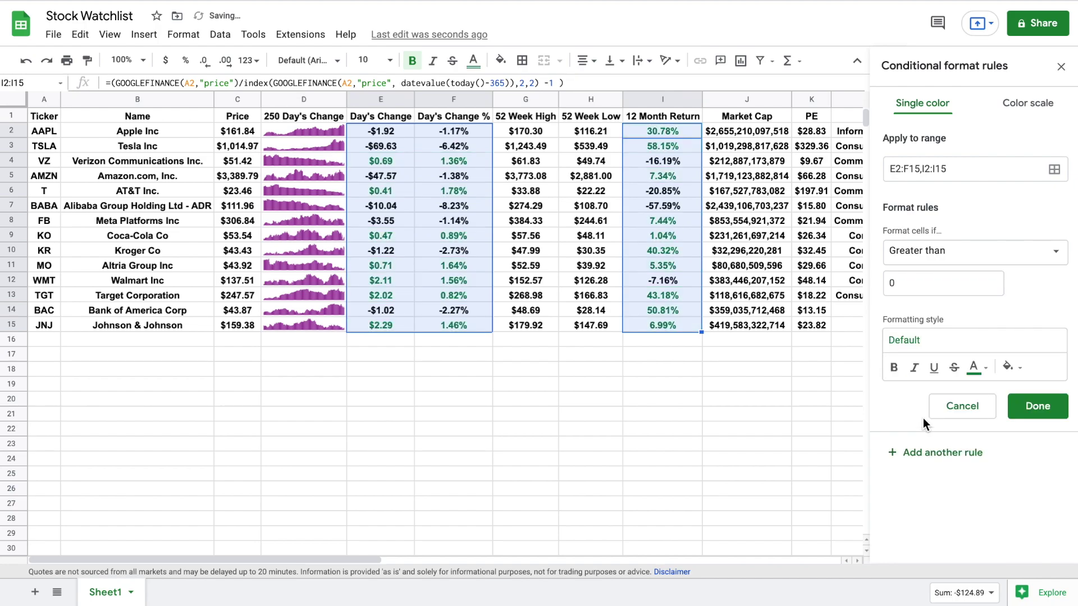
Add a second conditional format rule on the same ranges that shows values less than 0 in red text
click(910, 450)
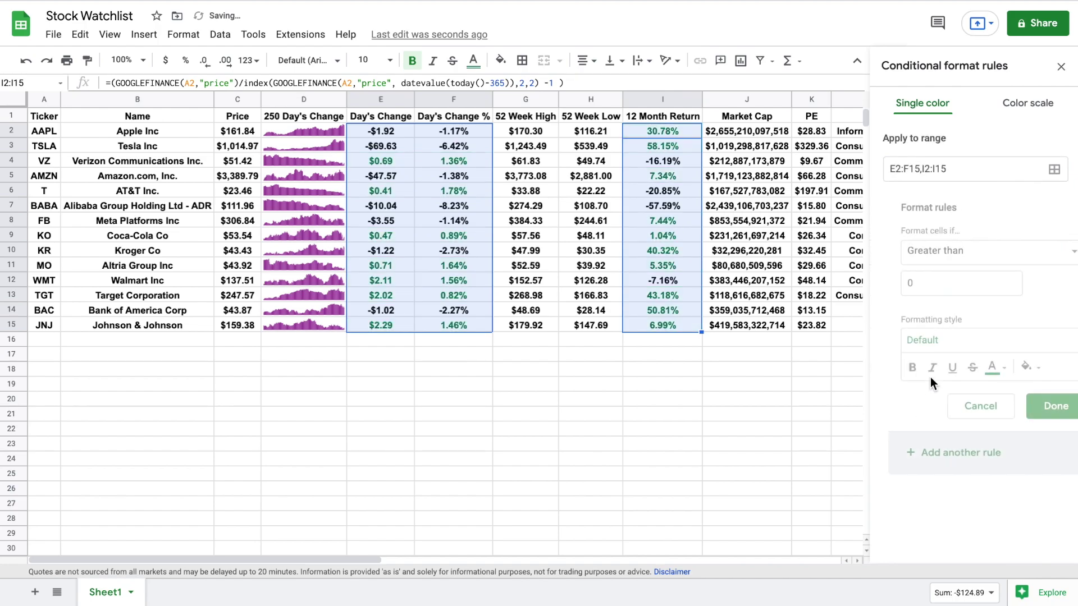
click(958, 259)
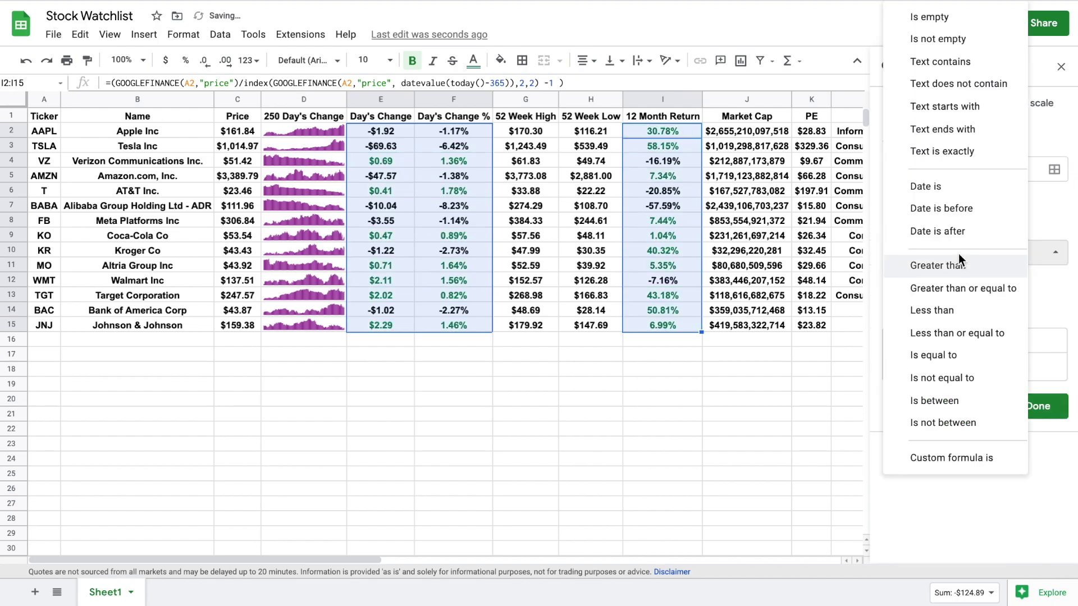
click(958, 312)
click(927, 343)
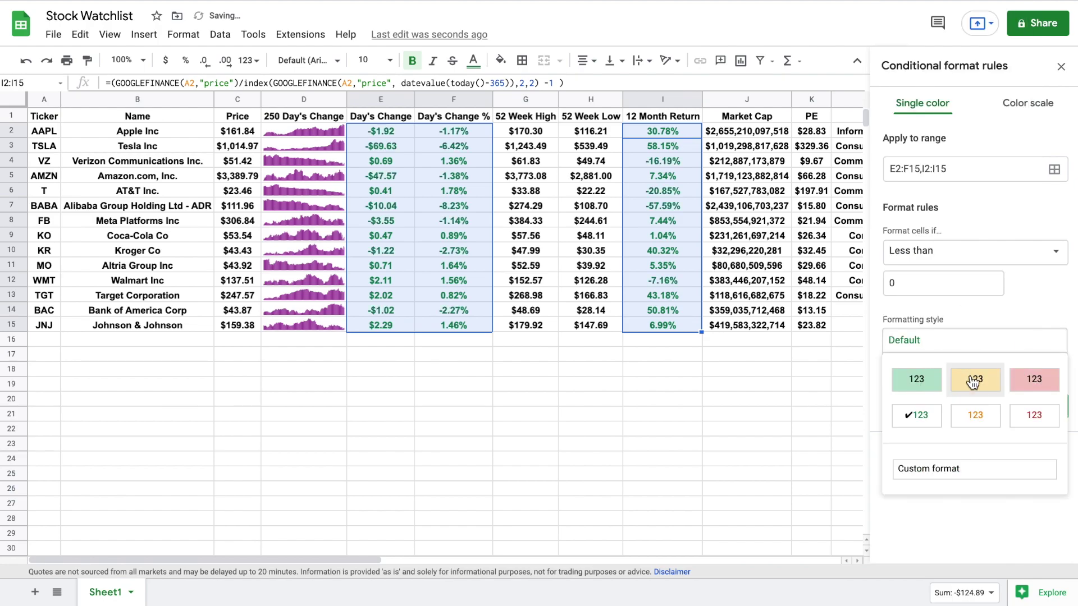
click(1022, 414)
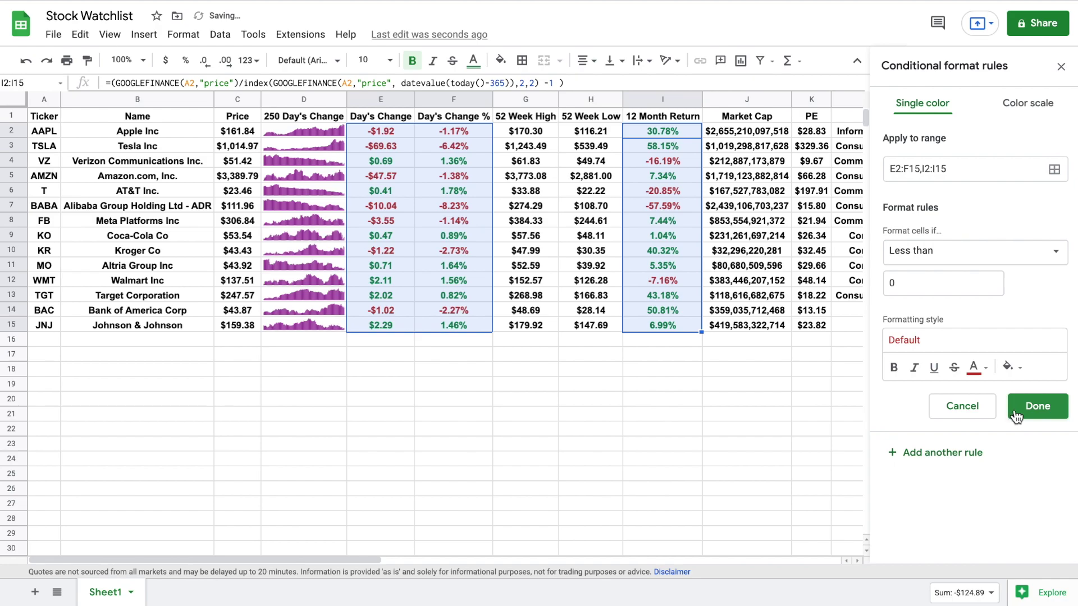
click(1023, 414)
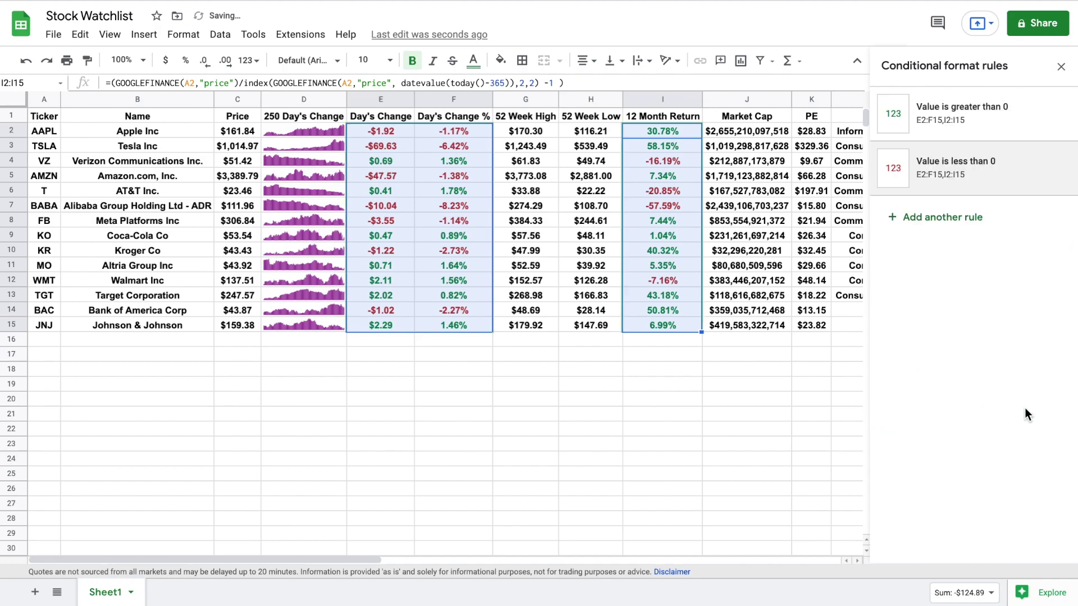
click(1061, 68)
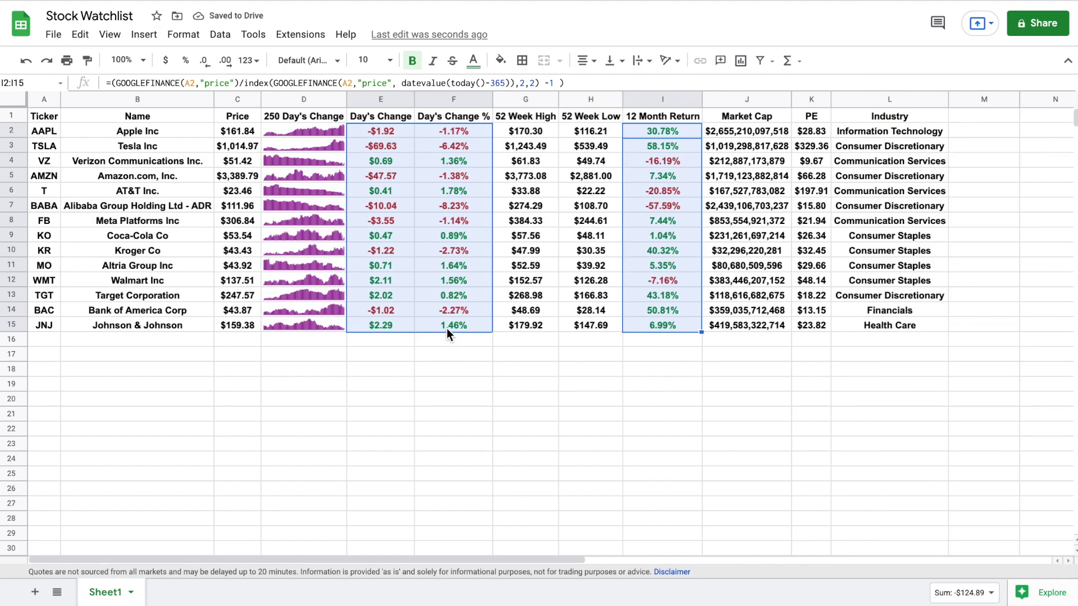
click(450, 359)
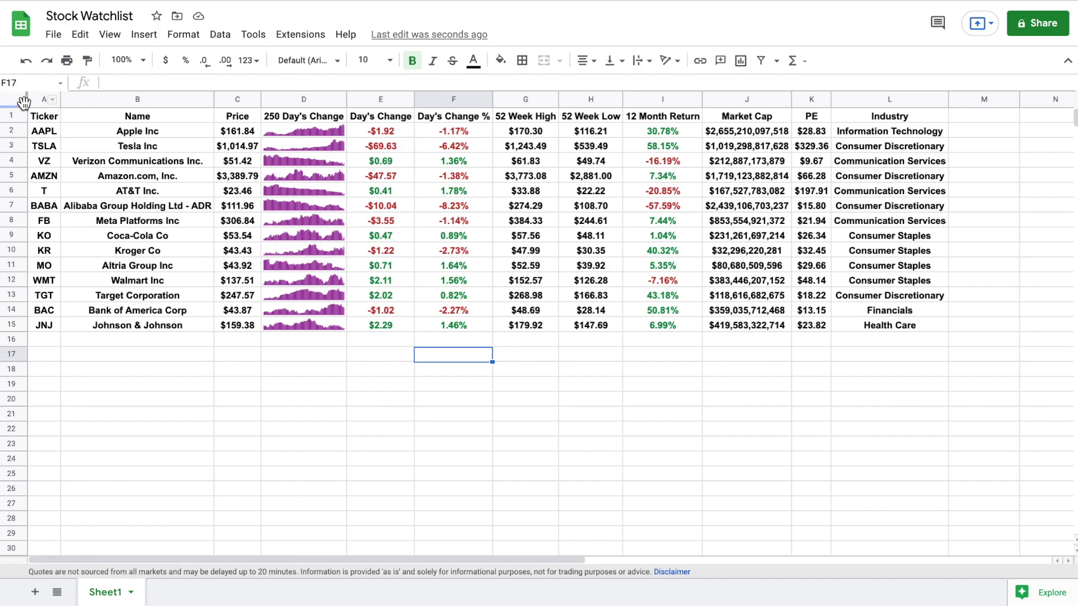
Apply alternating colors to A1:L15 using the default yellow style with a header
drag(46, 117, 525, 191)
drag(870, 315, 868, 322)
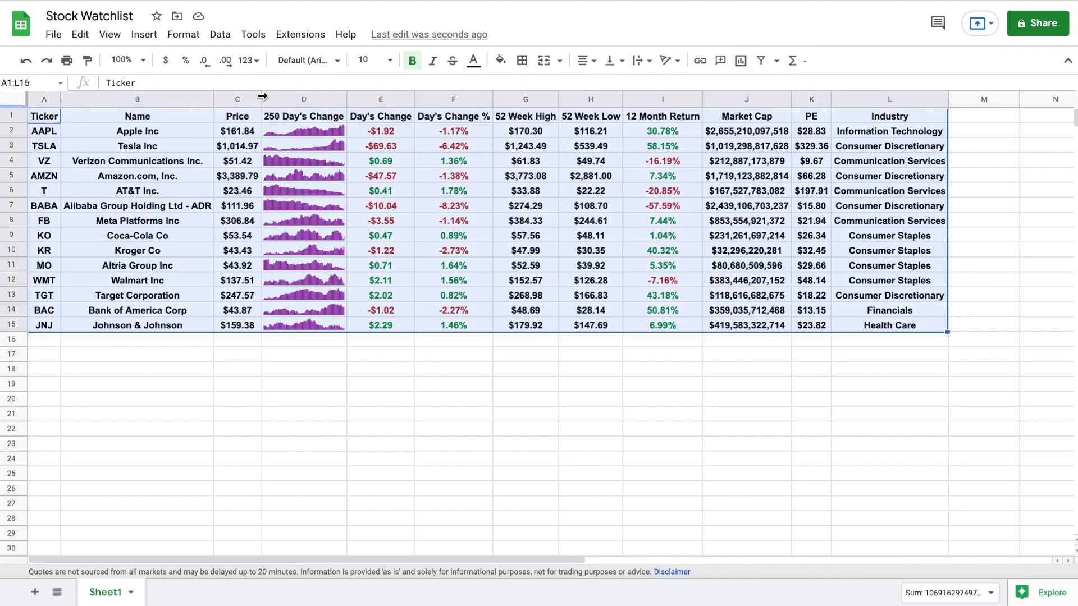
click(194, 36)
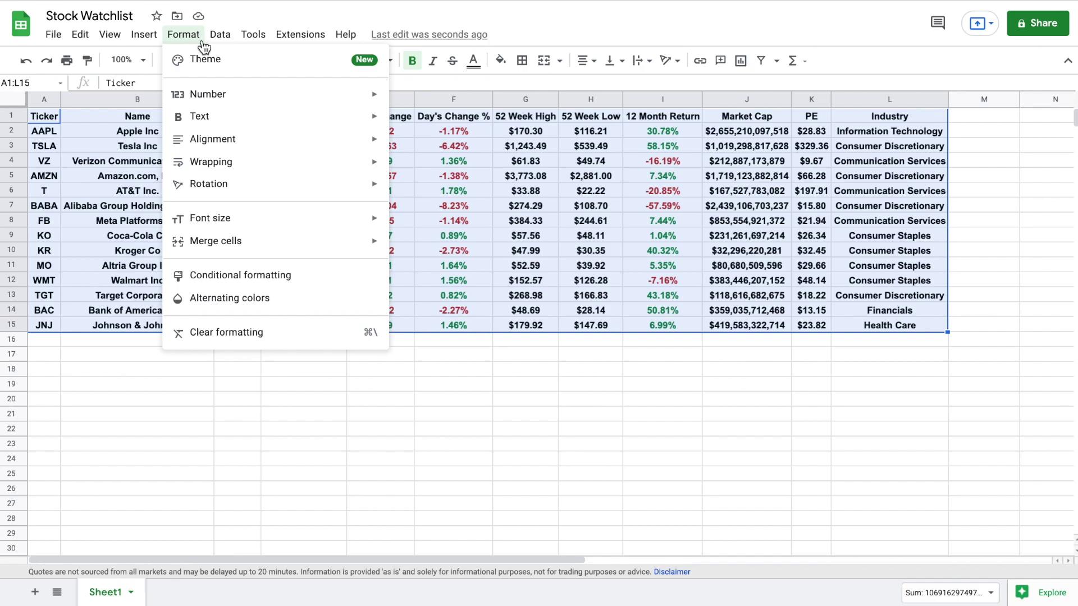
mouse_move(185, 44)
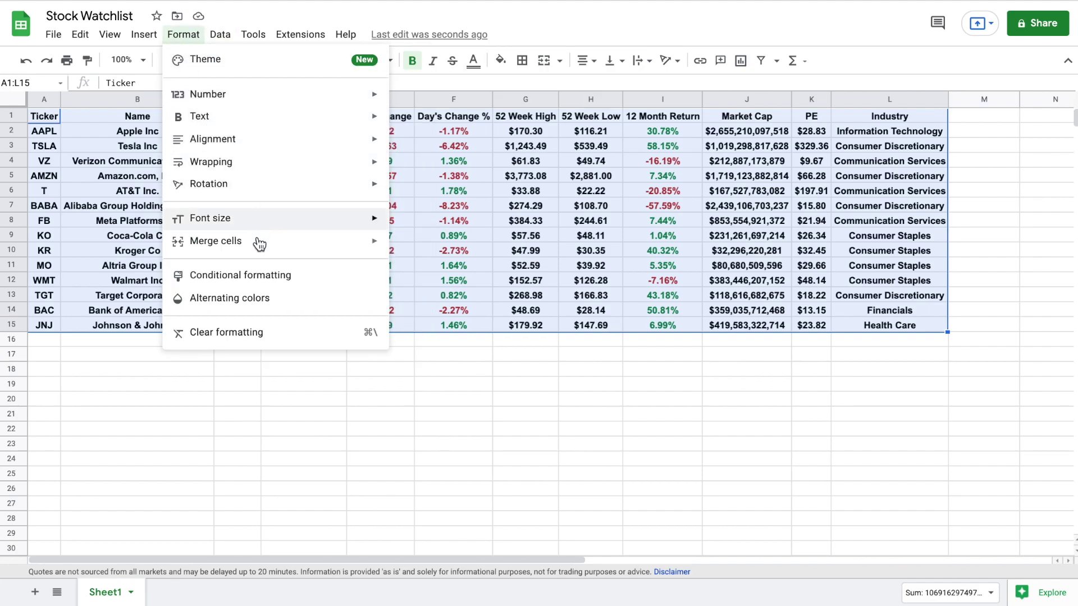
click(267, 304)
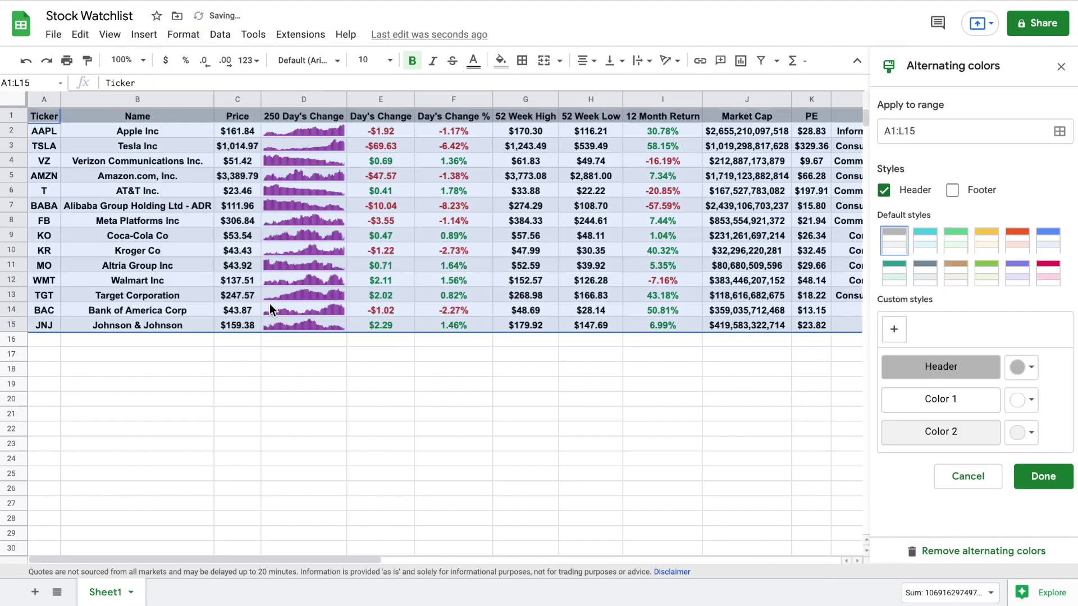
click(924, 244)
click(906, 241)
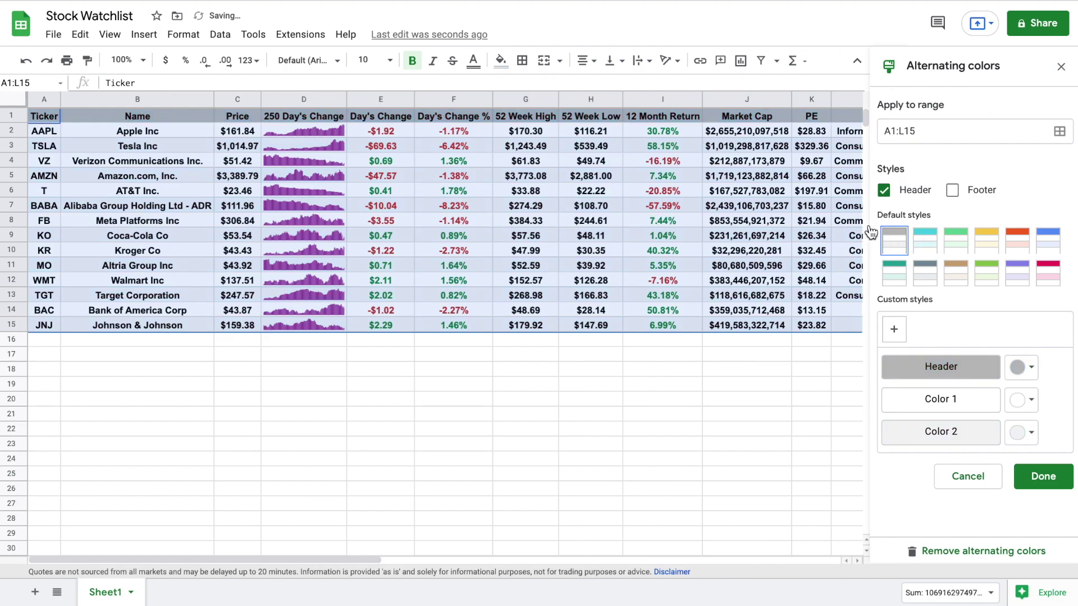
click(990, 247)
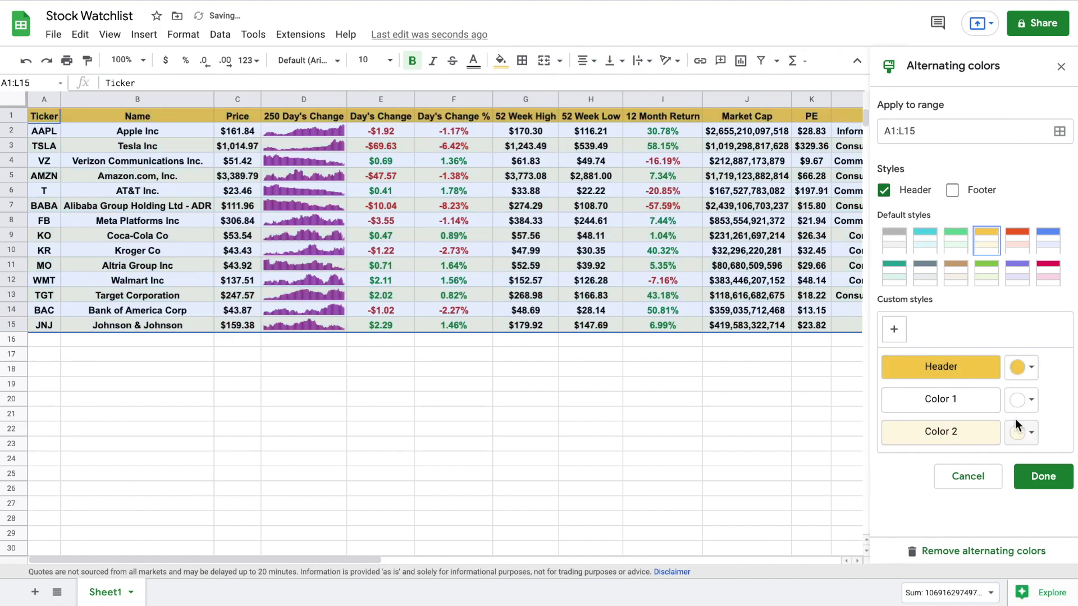
click(1039, 475)
click(891, 389)
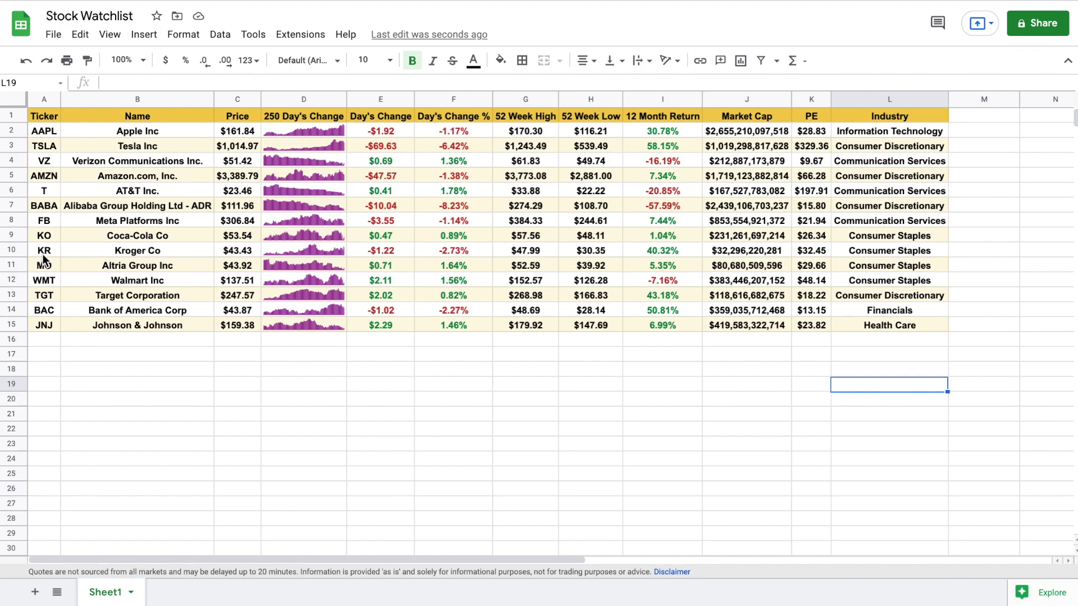
Increase the height of all rows in the sheet uniformly to nearly twice the default
click(16, 102)
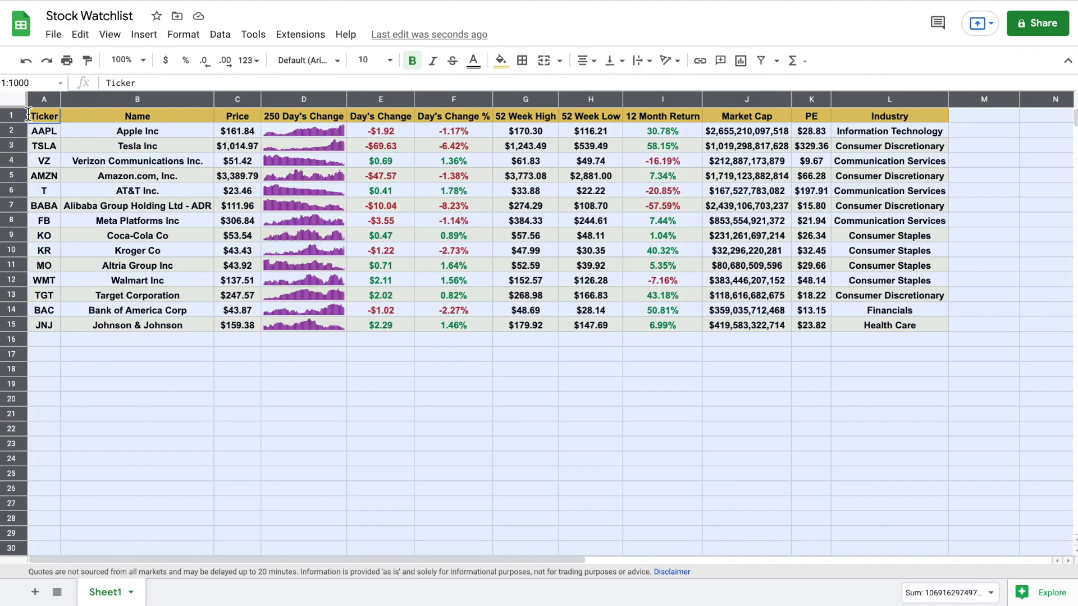
drag(20, 121, 20, 131)
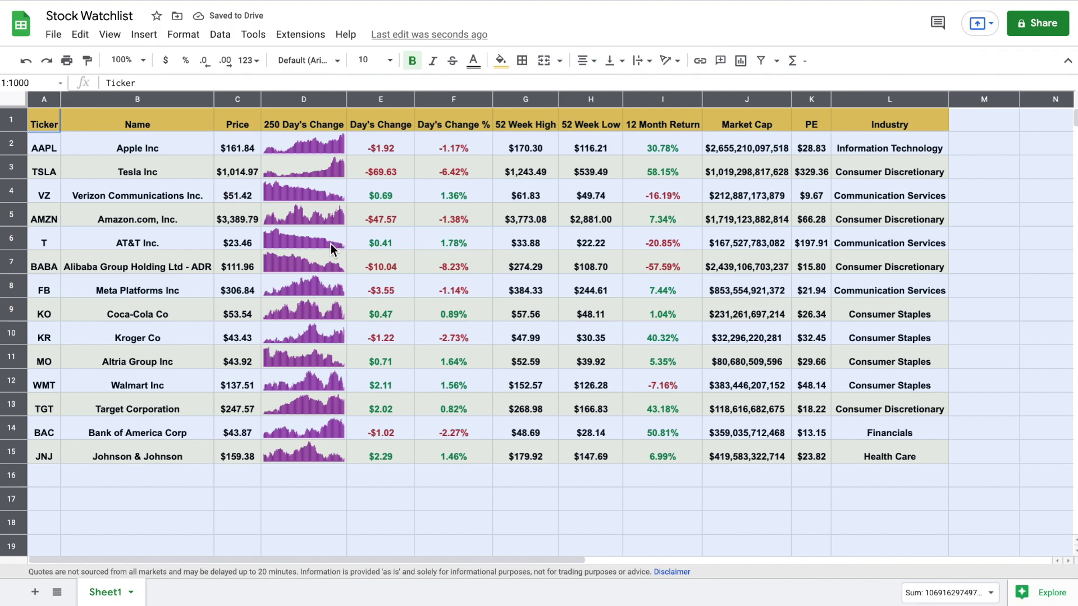
drag(21, 132, 20, 136)
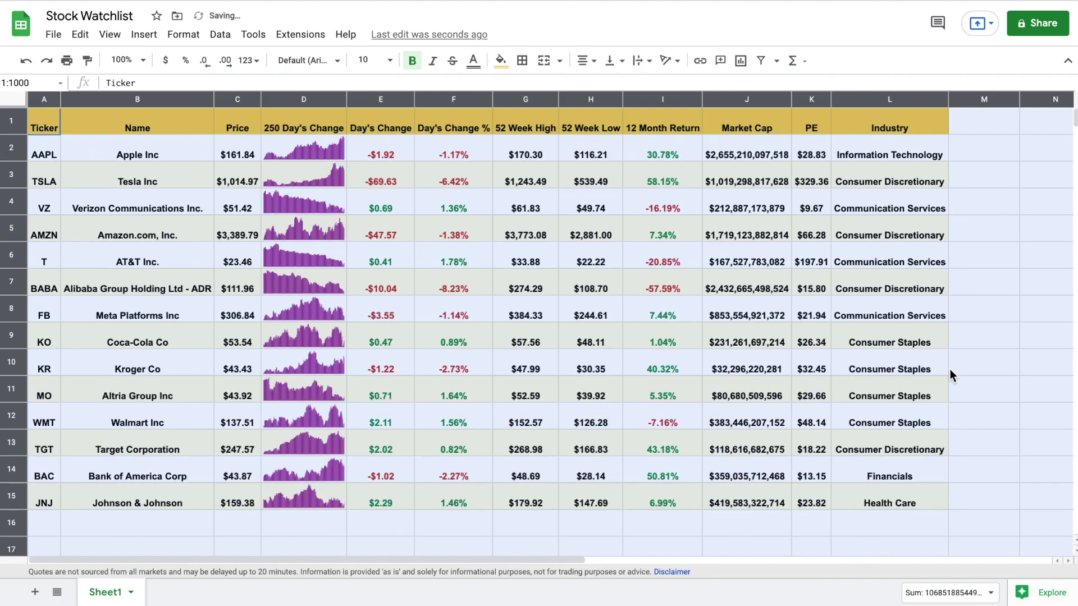
click(982, 359)
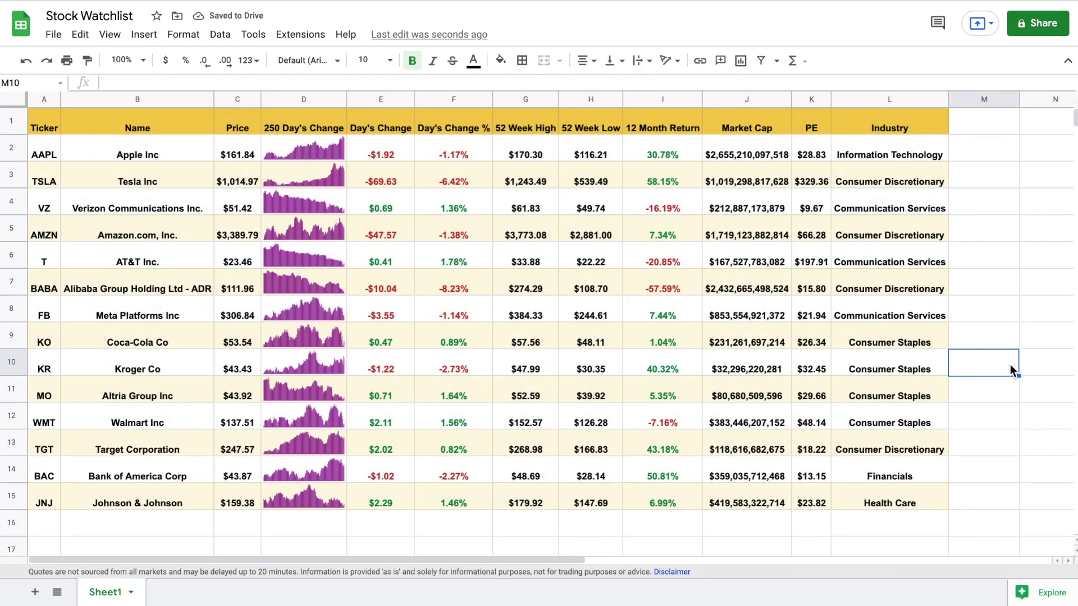
Align the contents of the whole sheet vertically to the middle of the cells
click(13, 100)
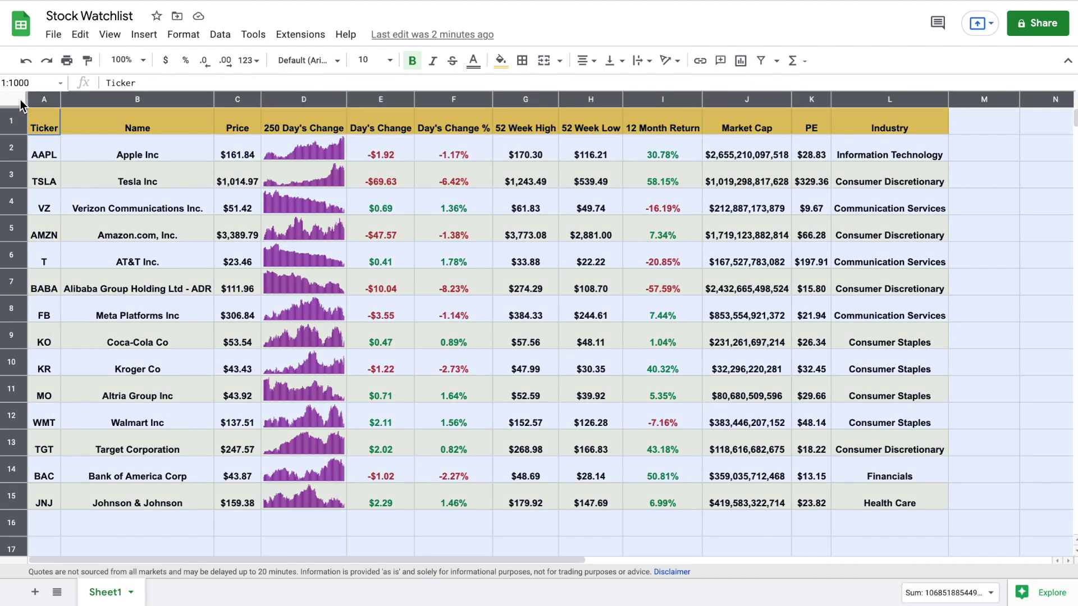
click(615, 64)
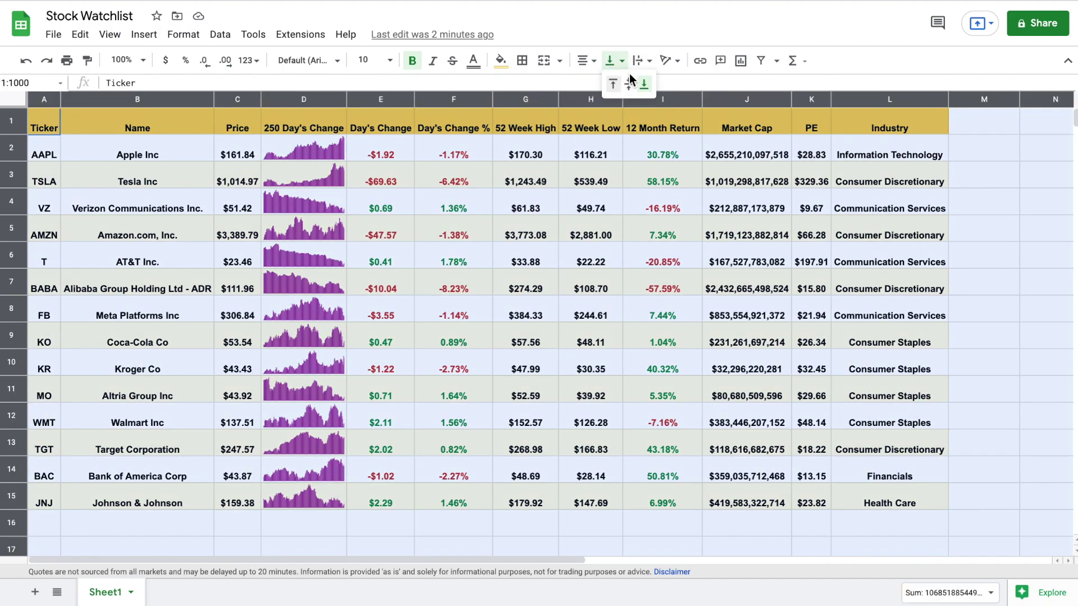
click(630, 83)
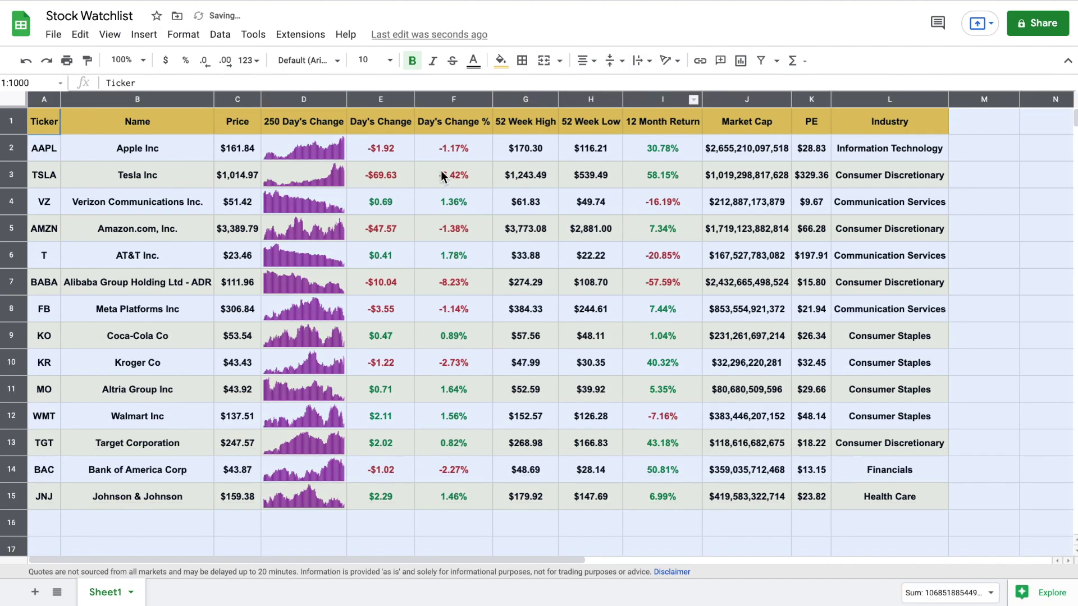
drag(214, 99, 220, 100)
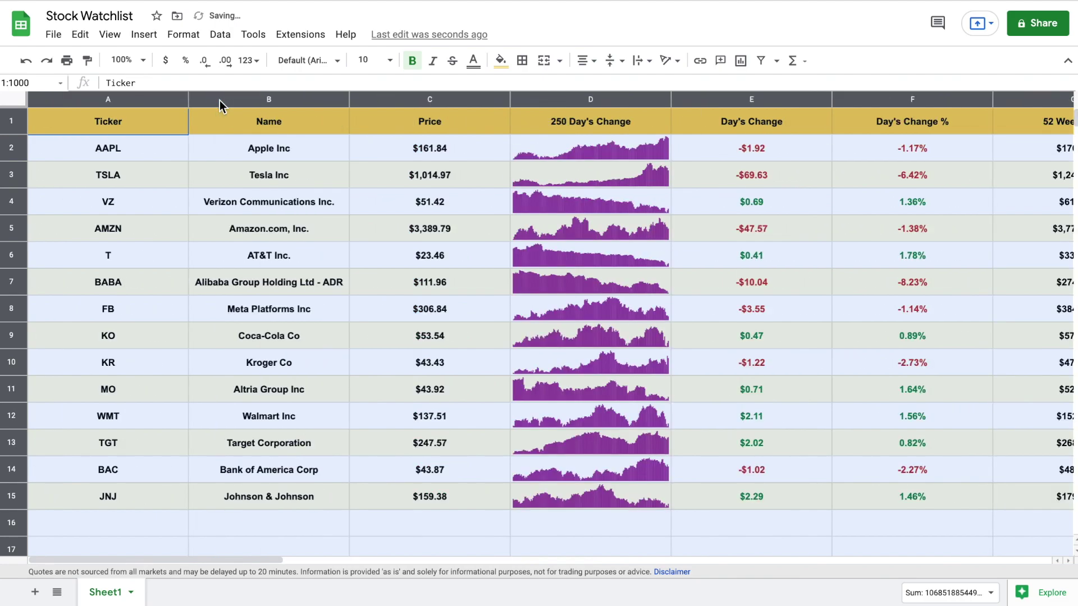
key(ctrl+z)
click(191, 119)
Slightly widen the Name, Ticker, Industry, PE and Price columns individually to add space around their contents
drag(214, 101, 221, 101)
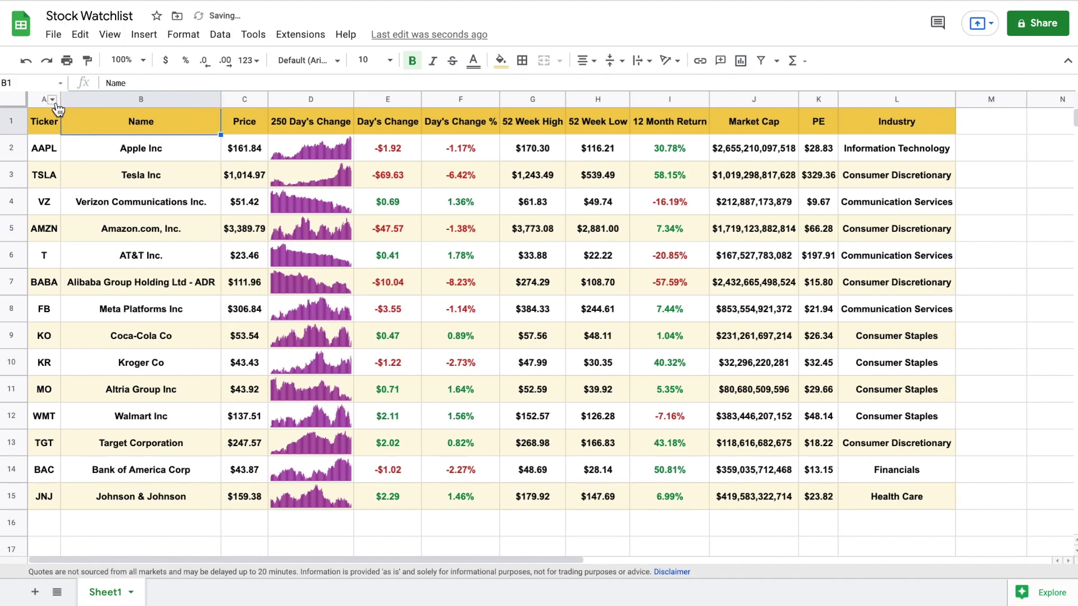
drag(62, 101, 67, 101)
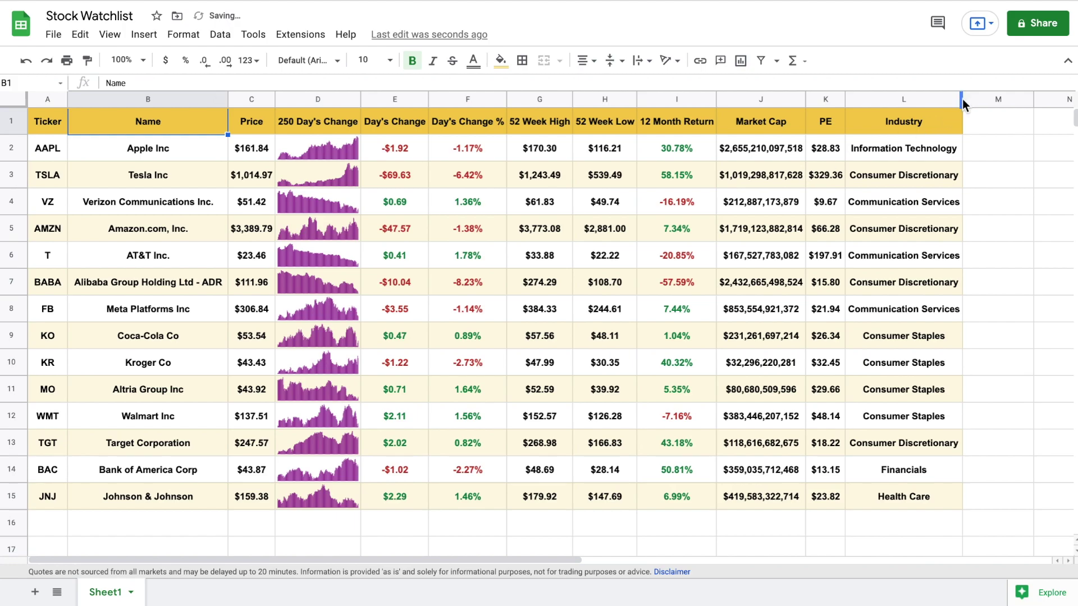
drag(963, 101, 975, 102)
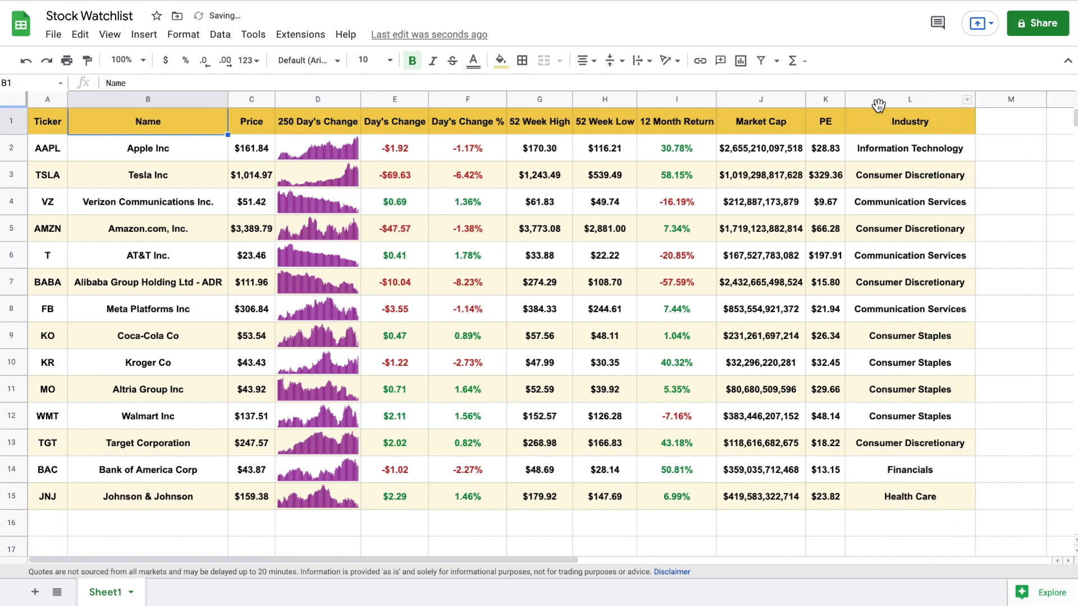
drag(845, 101, 853, 100)
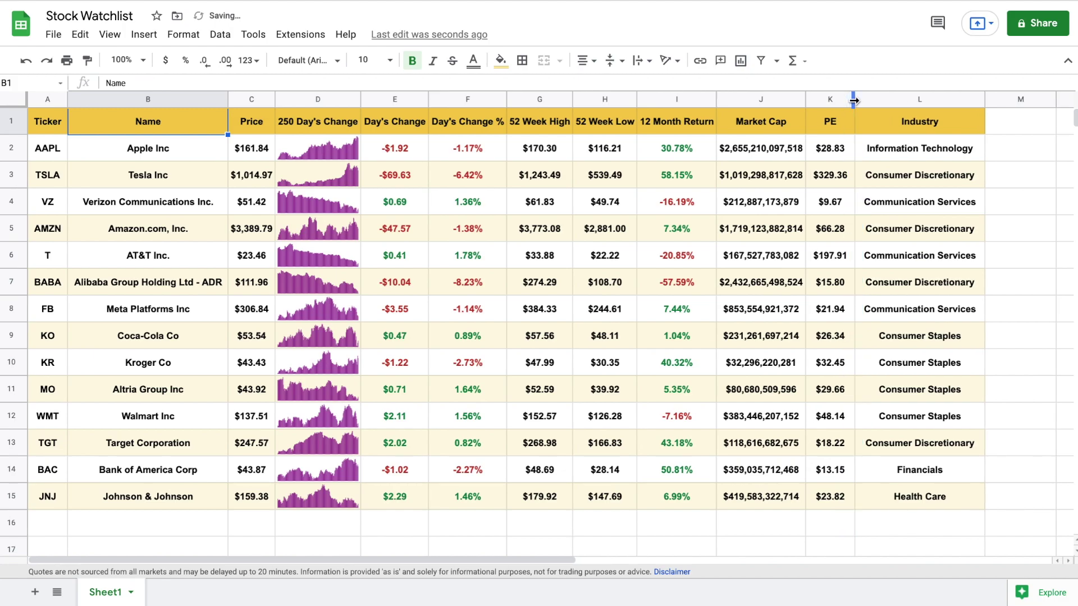
drag(276, 96, 283, 96)
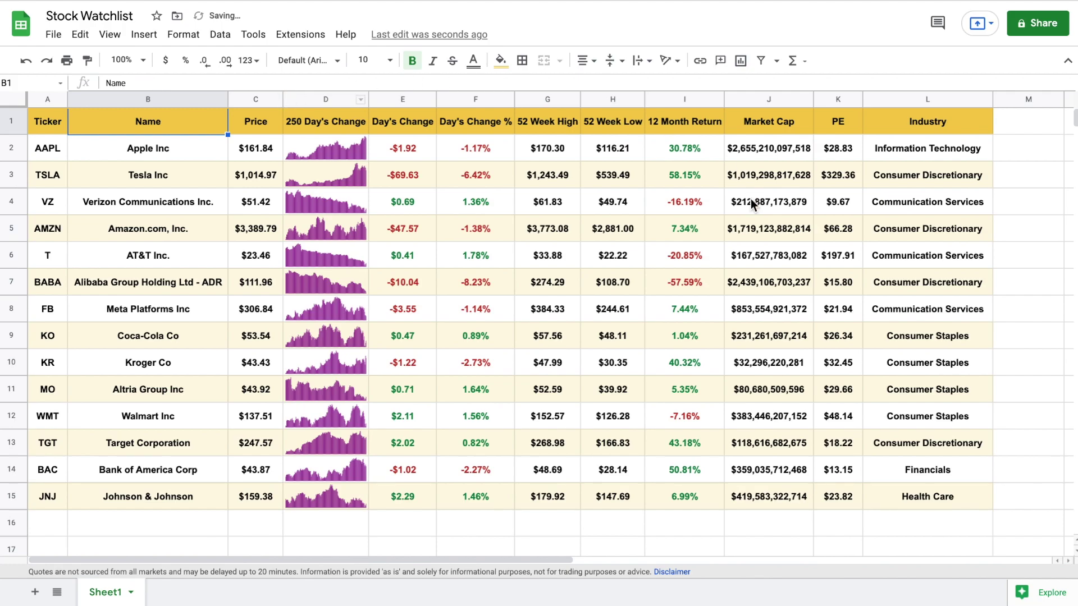
click(1009, 228)
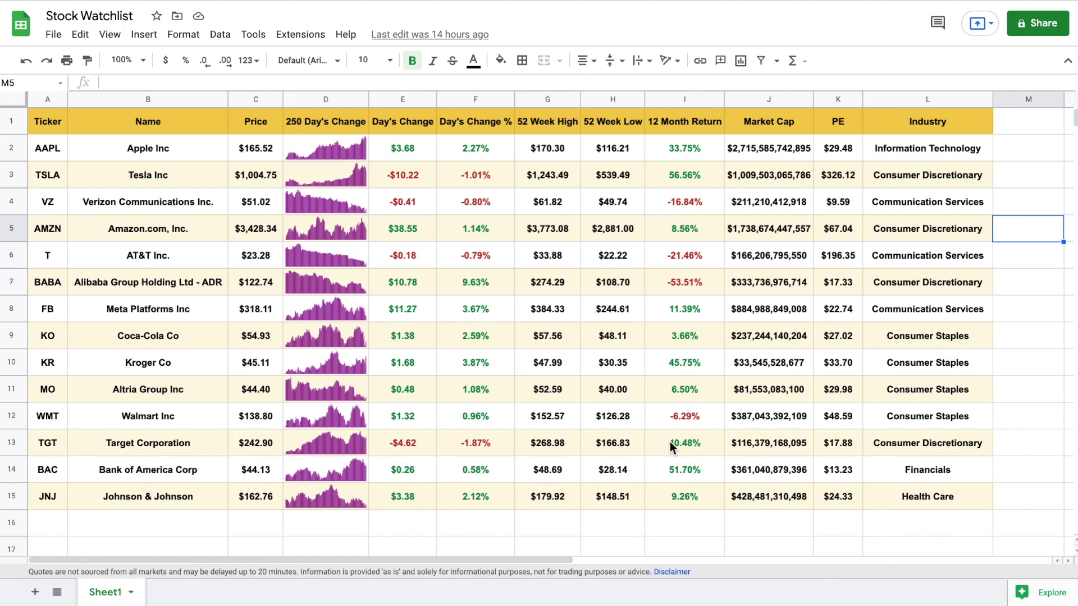
Replace the ticker in cell A2 with MMM
click(59, 153)
text(MO)
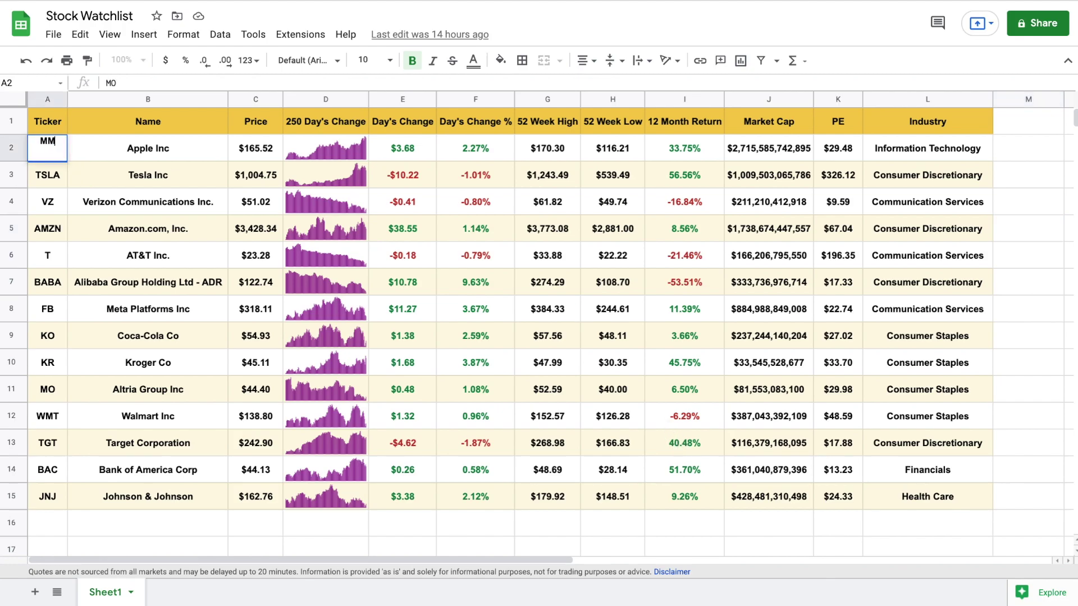
text(M)
key(Return)
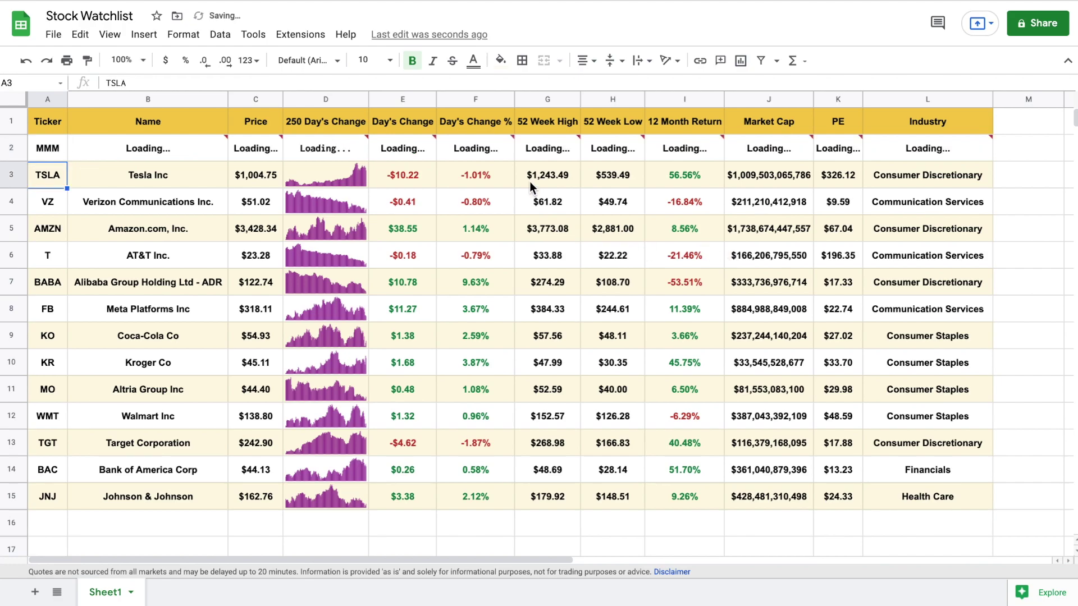
Set the number of days in header cell D1 to 500 for the sparkline column
click(318, 128)
click(188, 80)
key(BackSpace)
key(BackSpace)
key(BackSpace)
text(500)
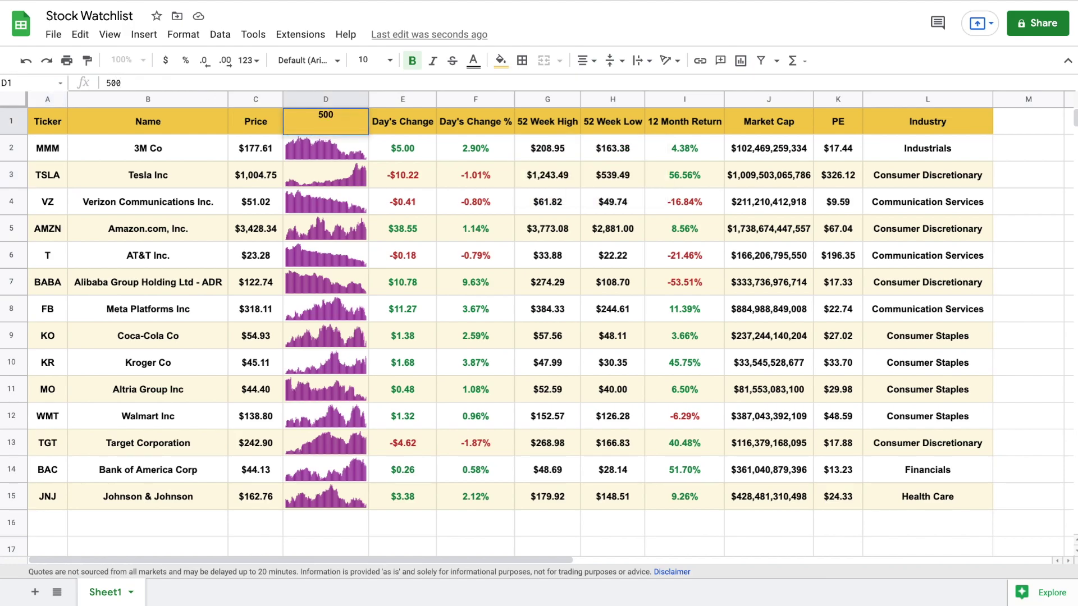
key(Return)
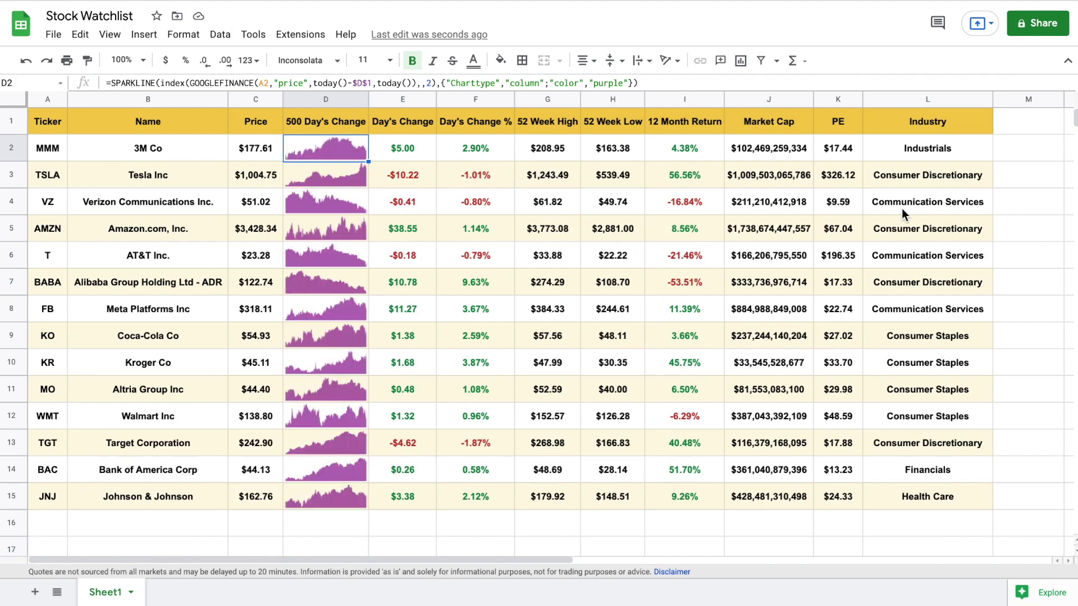
click(1032, 202)
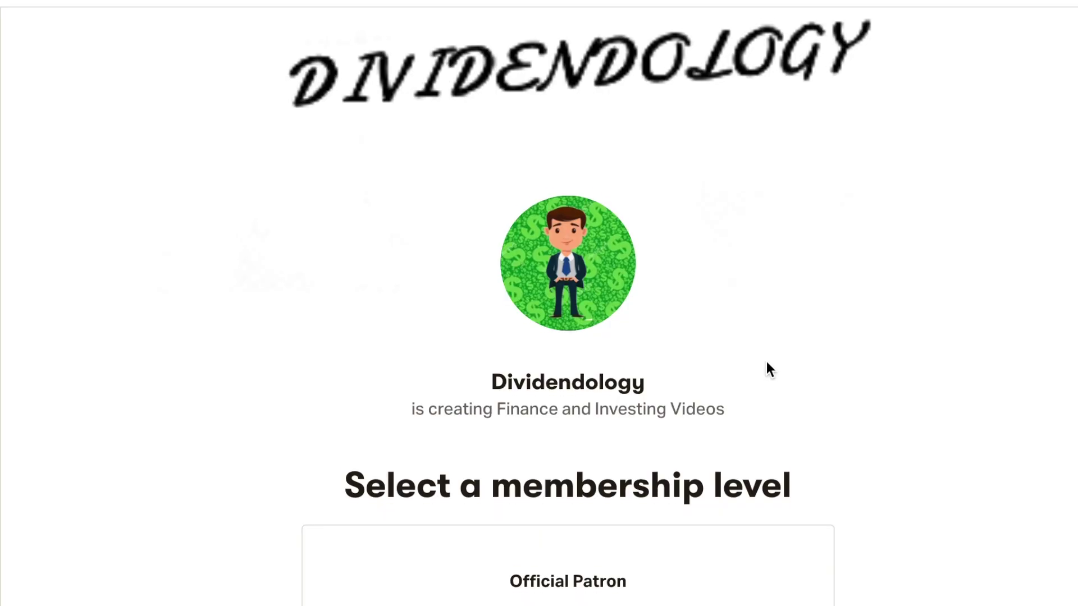
scroll(767, 368, down, 7)
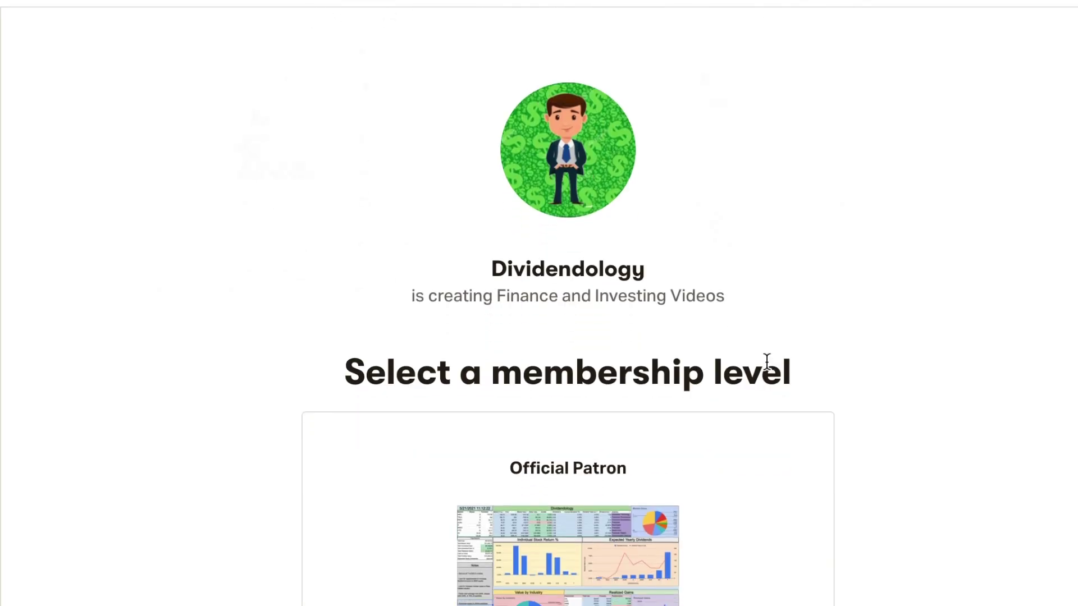
scroll(767, 362, down, 1)
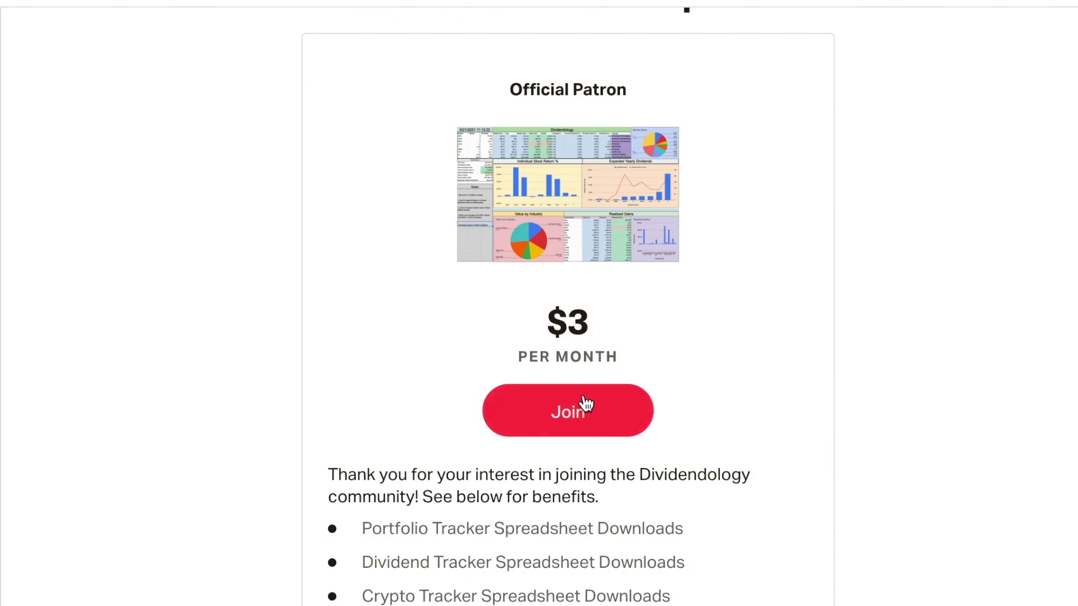